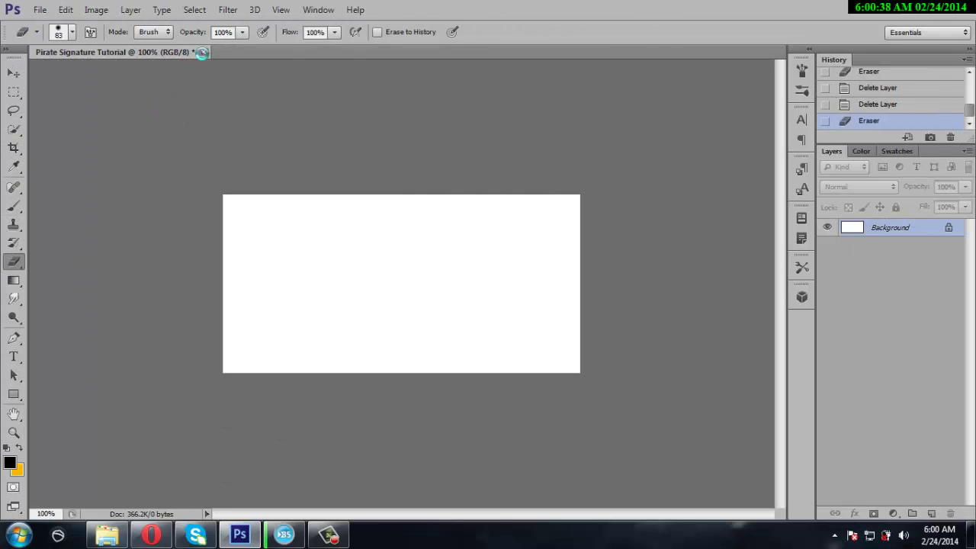
Discard the old document and create a 500 × 250 px canvas named 'Pirate signature tutorial'
click(202, 52)
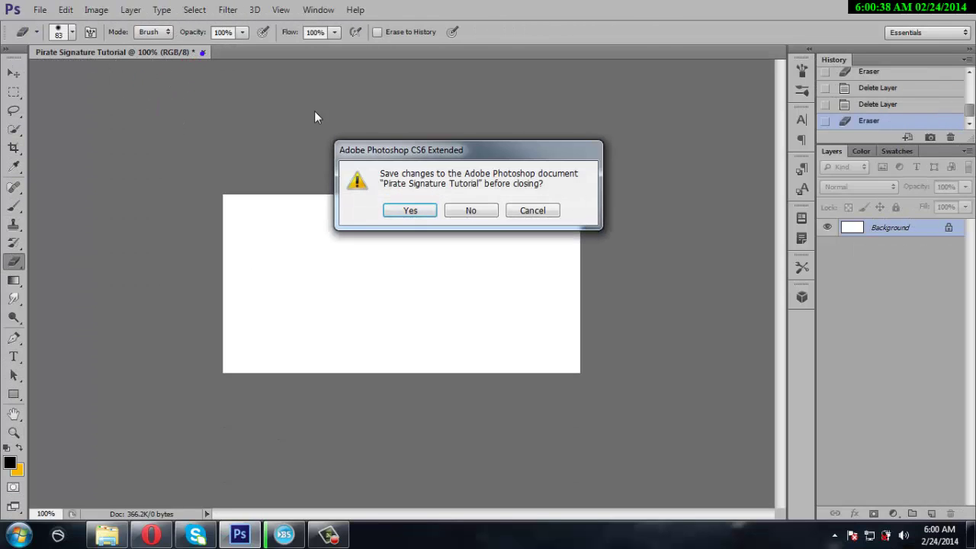
click(471, 211)
click(66, 10)
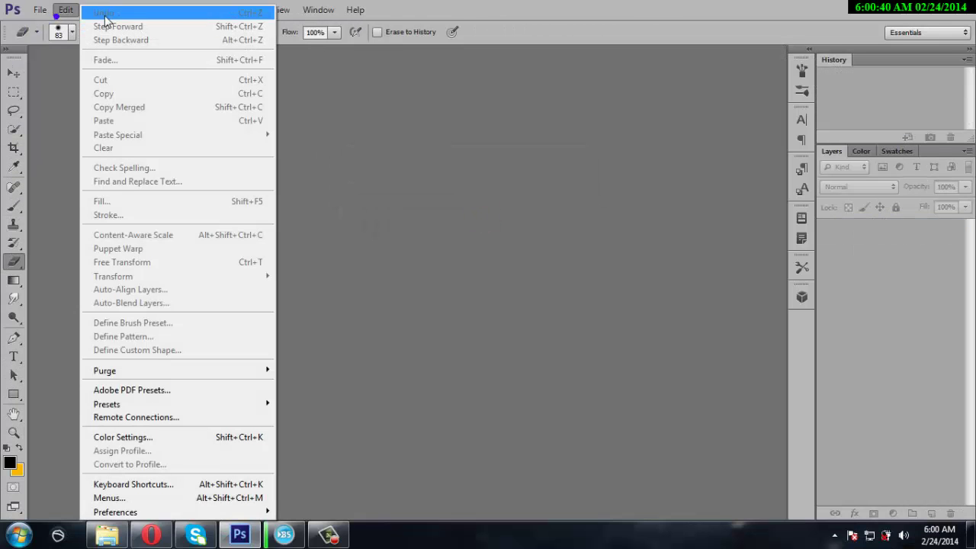
click(59, 23)
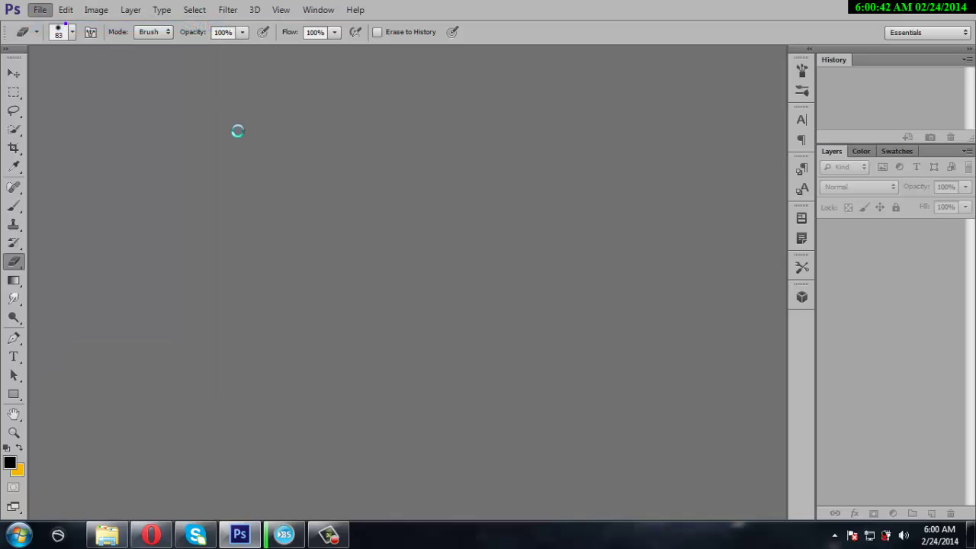
click(382, 231)
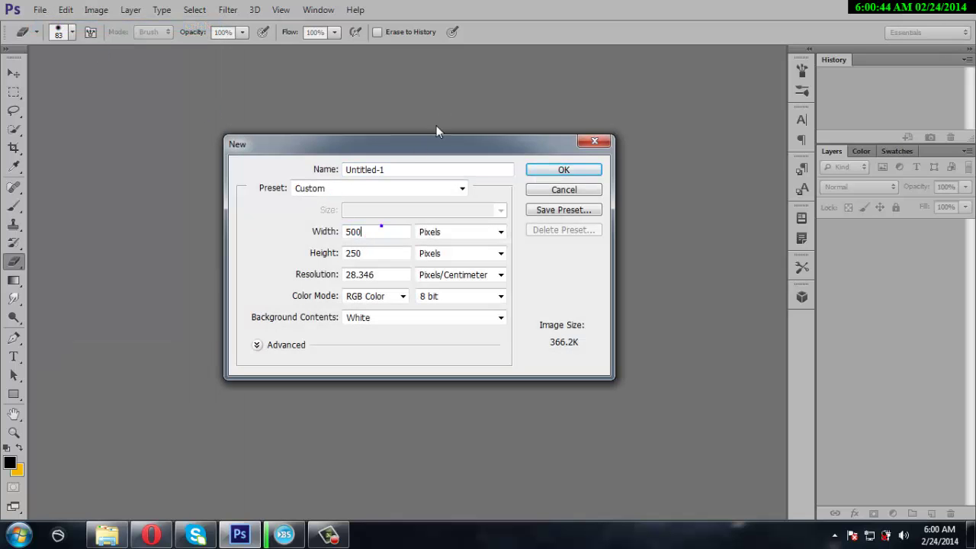
drag(409, 169, 311, 175)
text(Pirate signature tutorial)
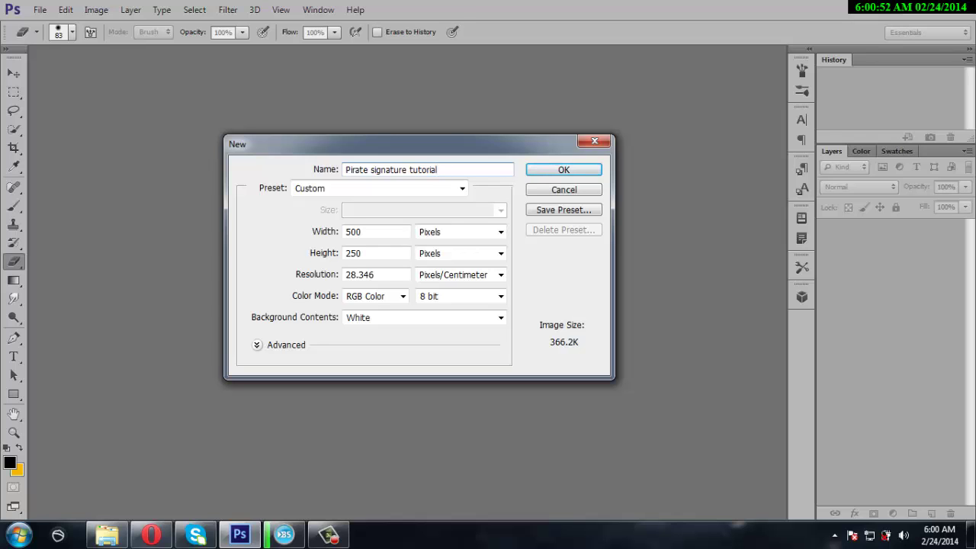
key(Return)
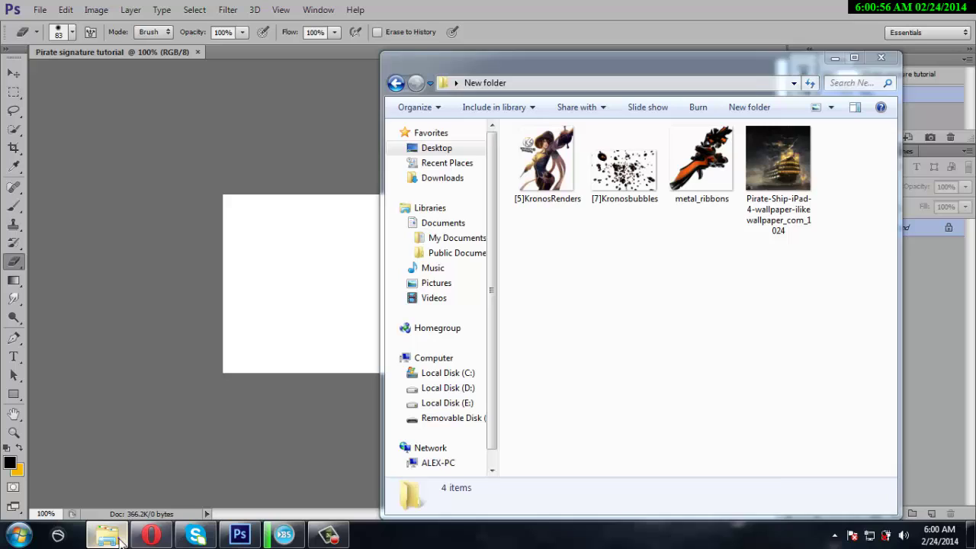
Place the Pirate-Ship image scaled to about 50%, shifted onto the banner's right half
click(106, 535)
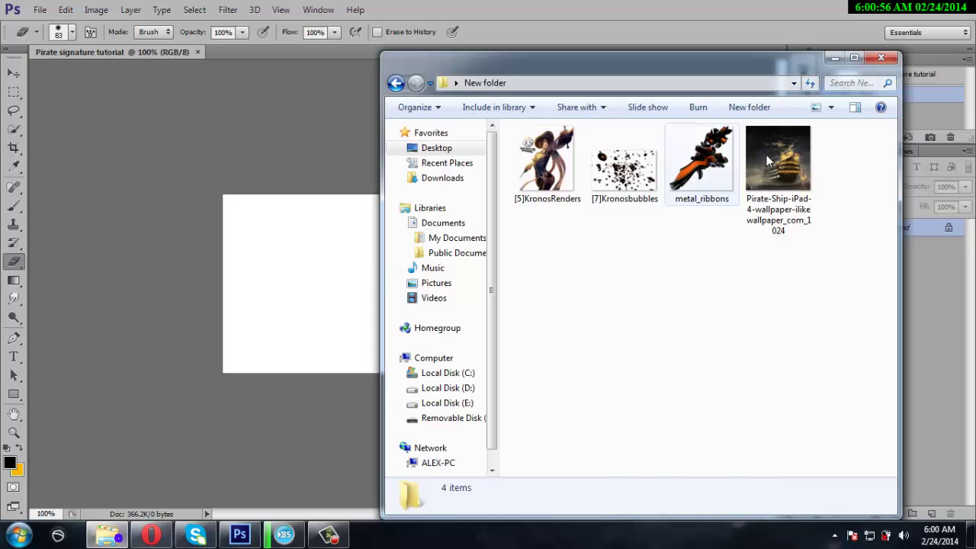
mouse_move(288, 240)
mouse_down()
mouse_move(282, 302)
mouse_move(290, 279)
mouse_up()
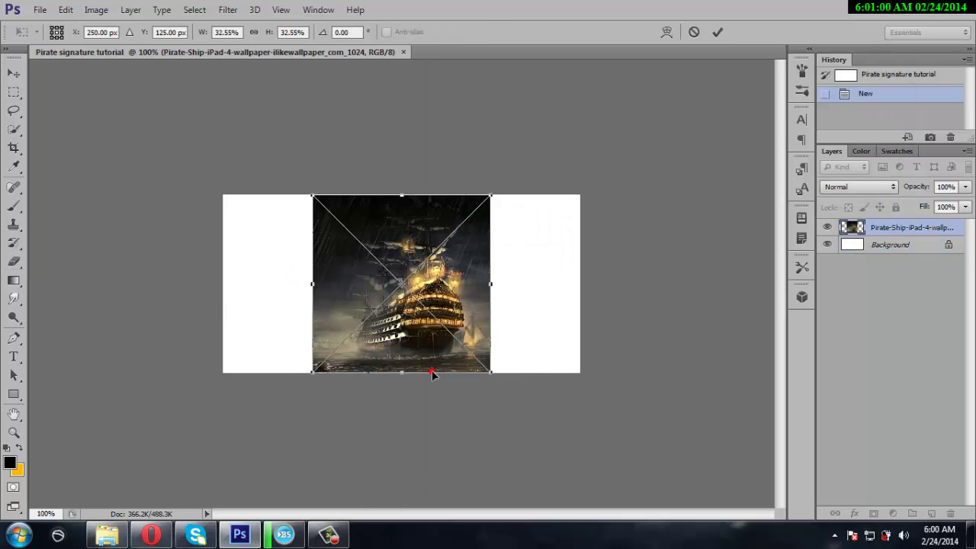
mouse_move(497, 377)
mouse_down()
mouse_move(648, 494)
mouse_move(540, 334)
mouse_up()
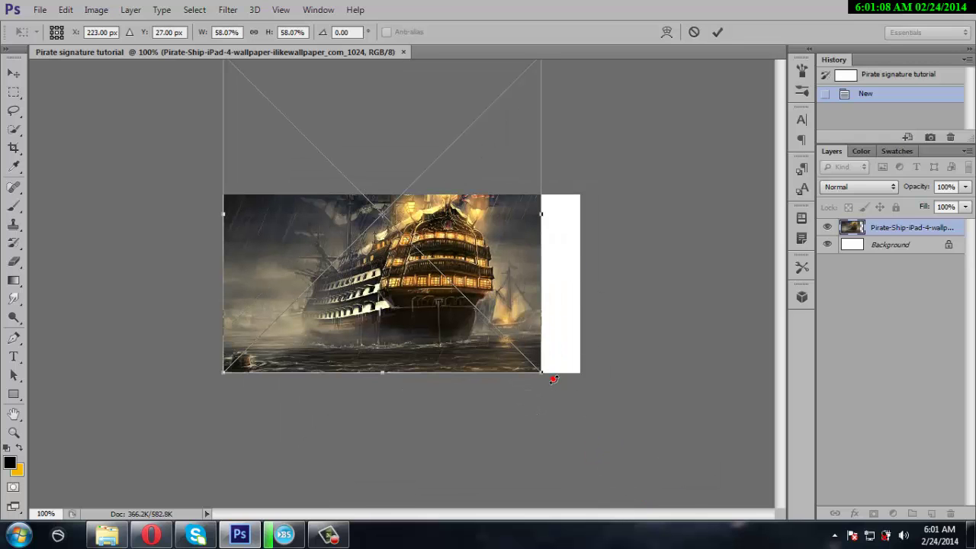
mouse_move(540, 373)
mouse_down()
mouse_move(555, 382)
mouse_move(500, 328)
mouse_up()
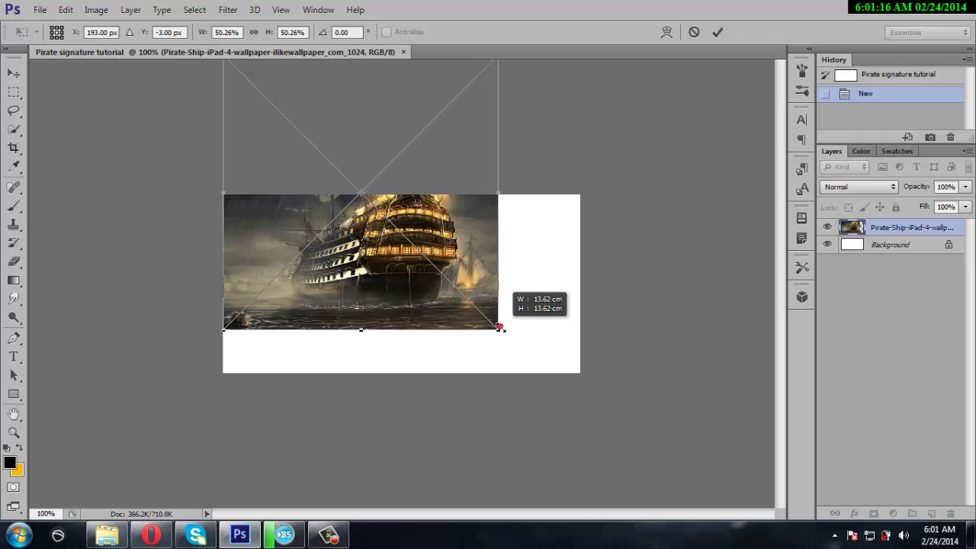
mouse_move(448, 265)
mouse_down()
mouse_move(530, 334)
mouse_move(570, 341)
mouse_up()
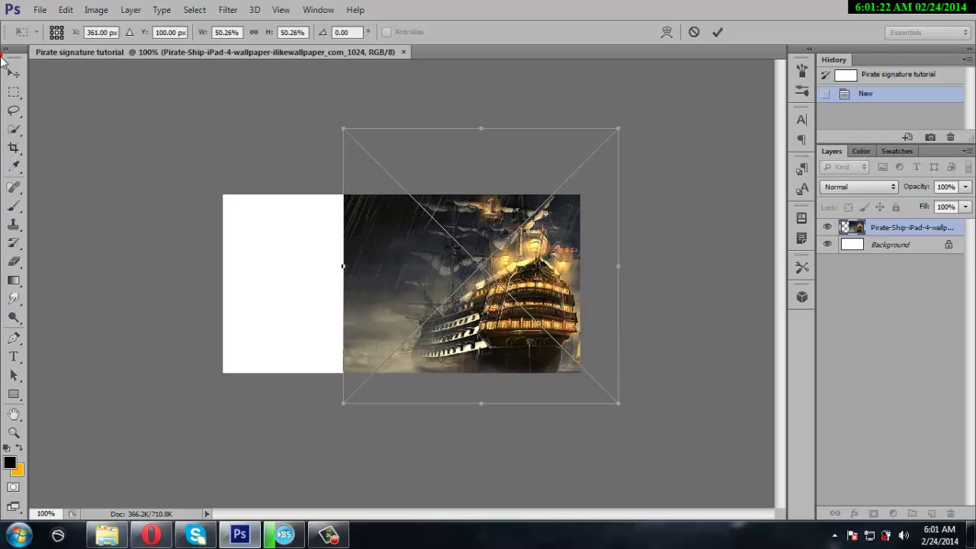
click(21, 72)
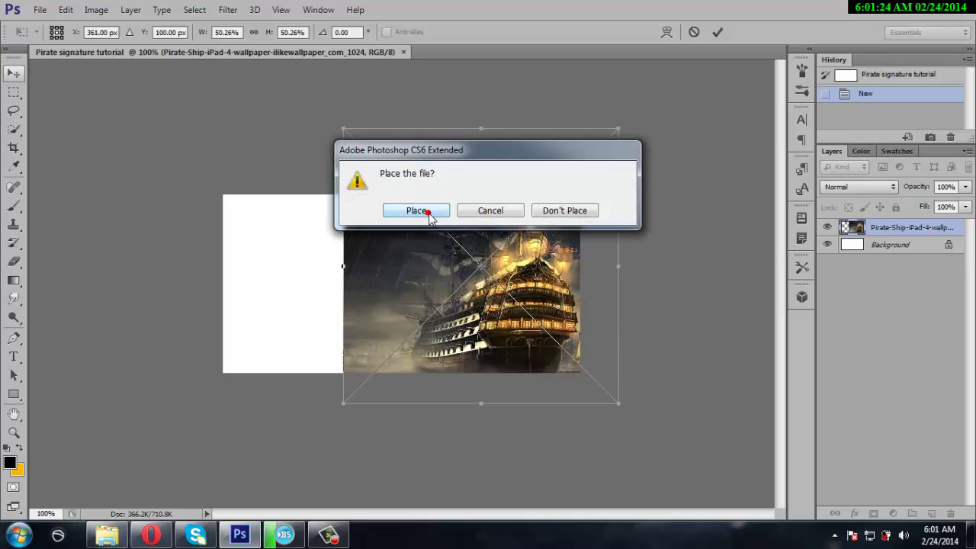
click(416, 210)
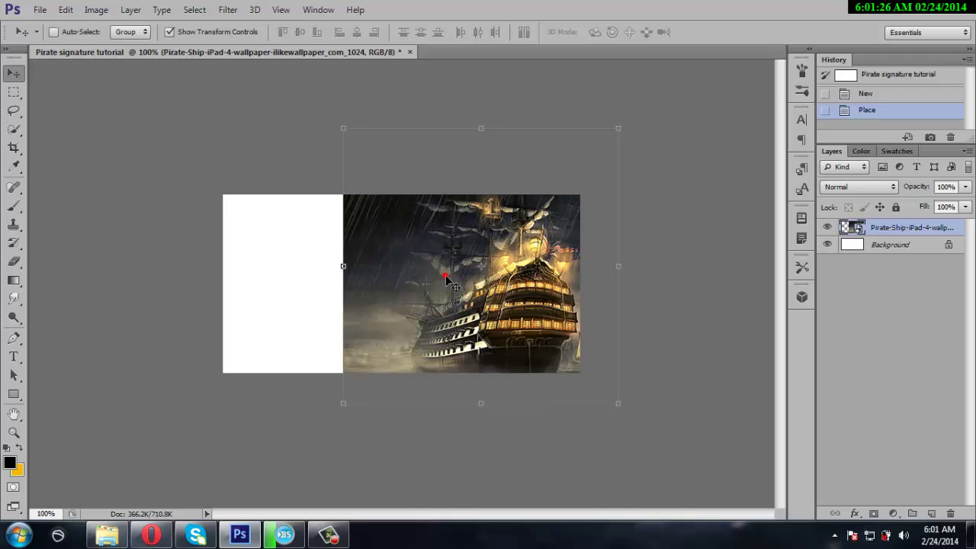
Duplicate the ship layer, flip the copy horizontally and move it to the banner's left side
key(ctrl+j)
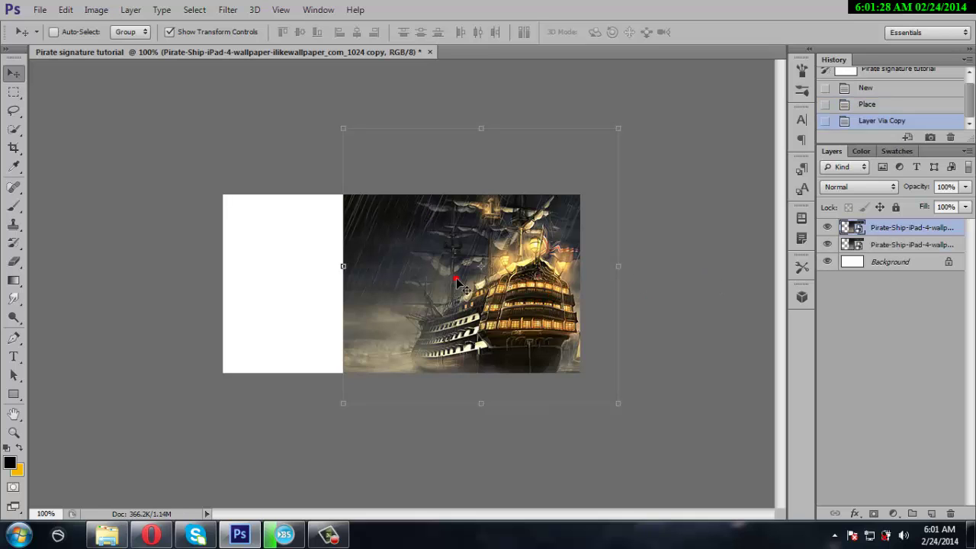
mouse_move(343, 266)
mouse_down()
mouse_move(619, 268)
mouse_move(343, 266)
mouse_up()
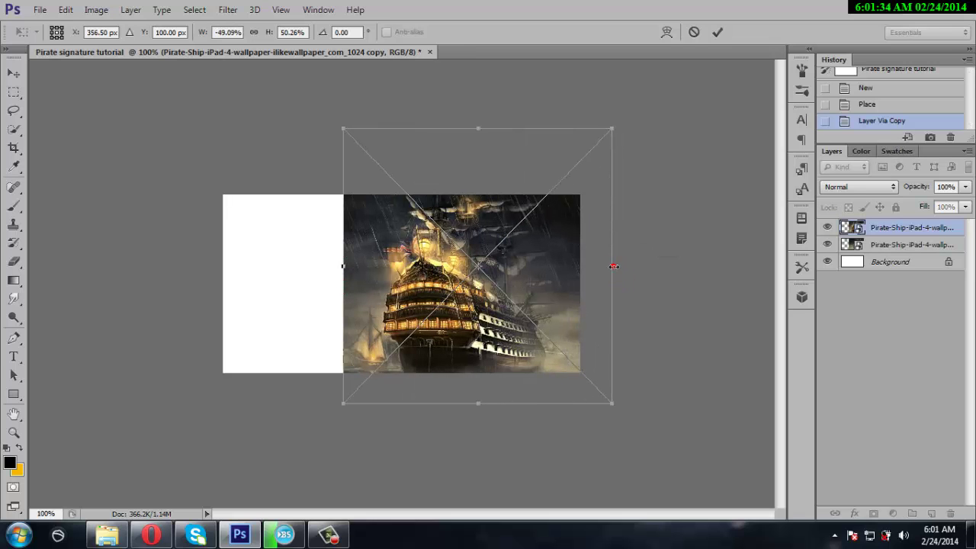
drag(614, 266, 618, 266)
click(14, 72)
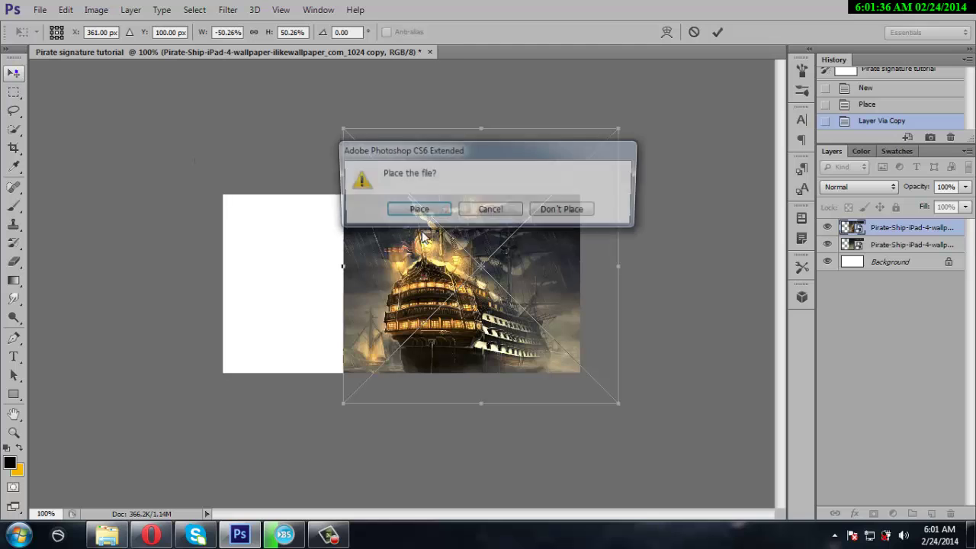
click(429, 212)
mouse_move(505, 276)
mouse_down()
mouse_move(359, 236)
mouse_move(342, 276)
mouse_move(392, 235)
mouse_move(356, 278)
mouse_up()
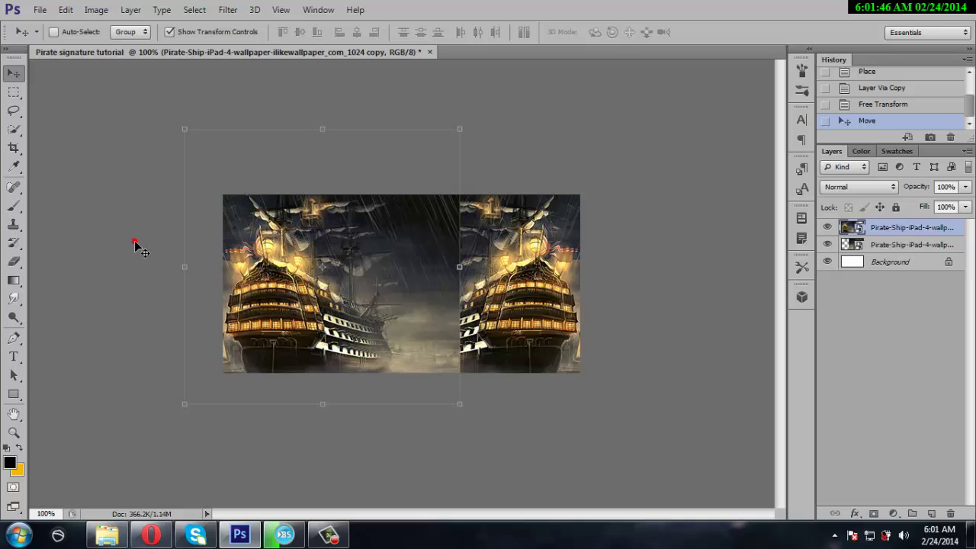
click(11, 264)
click(440, 260)
Rasterize the ship copy and erase the central seam between the two ships, top to bottom
click(454, 216)
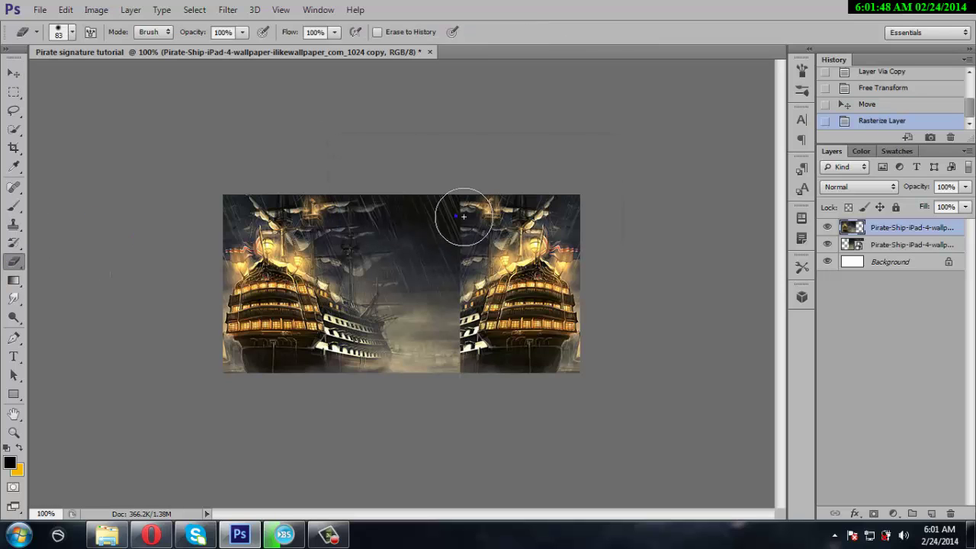
mouse_move(469, 218)
mouse_down()
mouse_move(447, 388)
mouse_move(430, 366)
mouse_up()
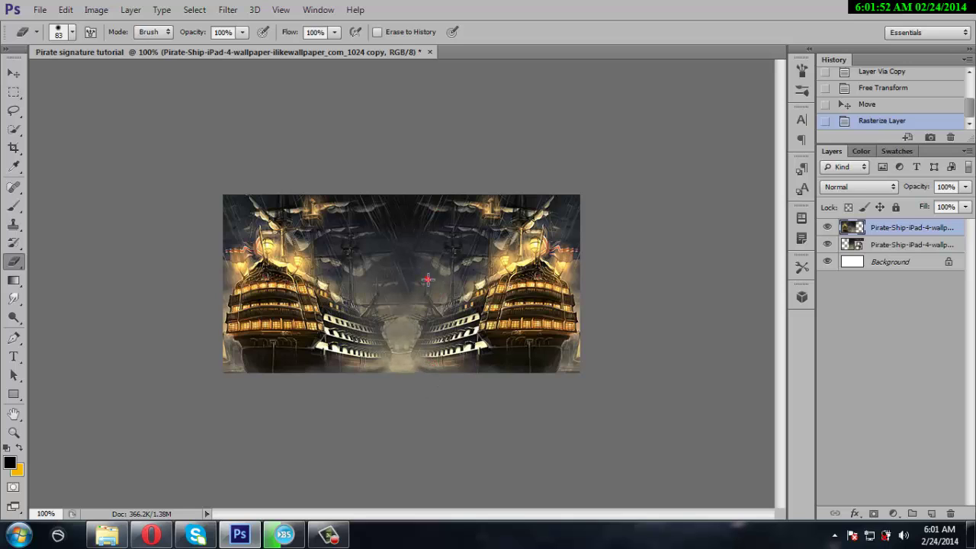
click(882, 104)
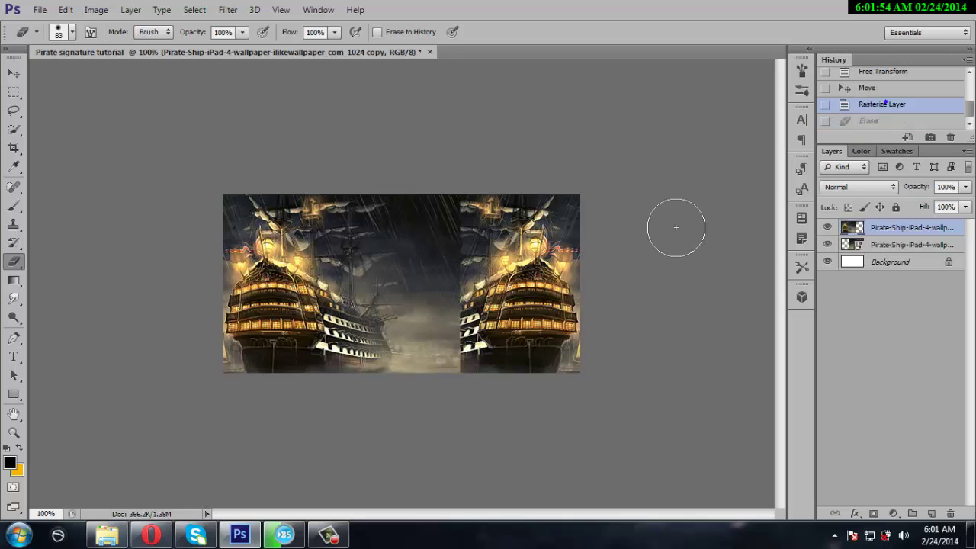
mouse_move(465, 200)
mouse_down()
mouse_move(450, 251)
mouse_move(418, 282)
mouse_move(426, 400)
mouse_up()
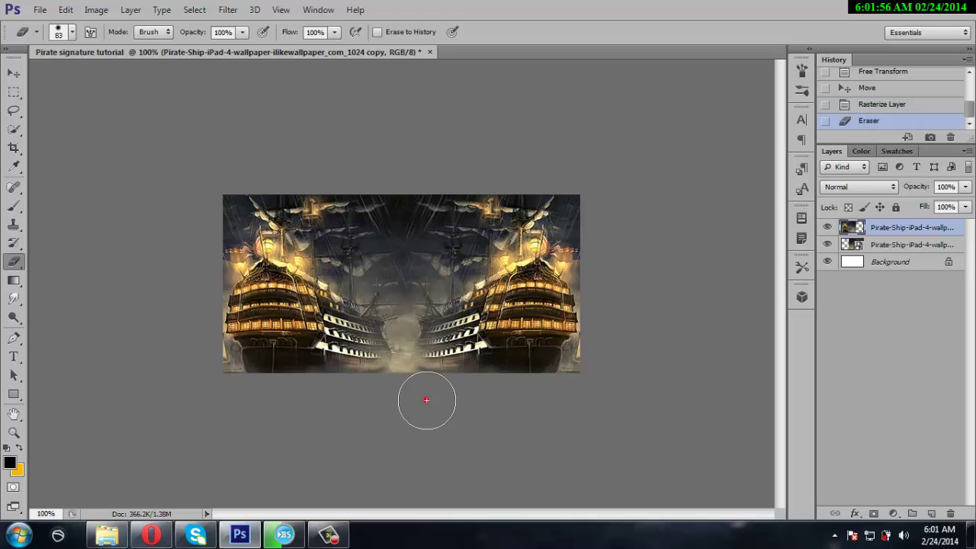
drag(439, 324, 425, 373)
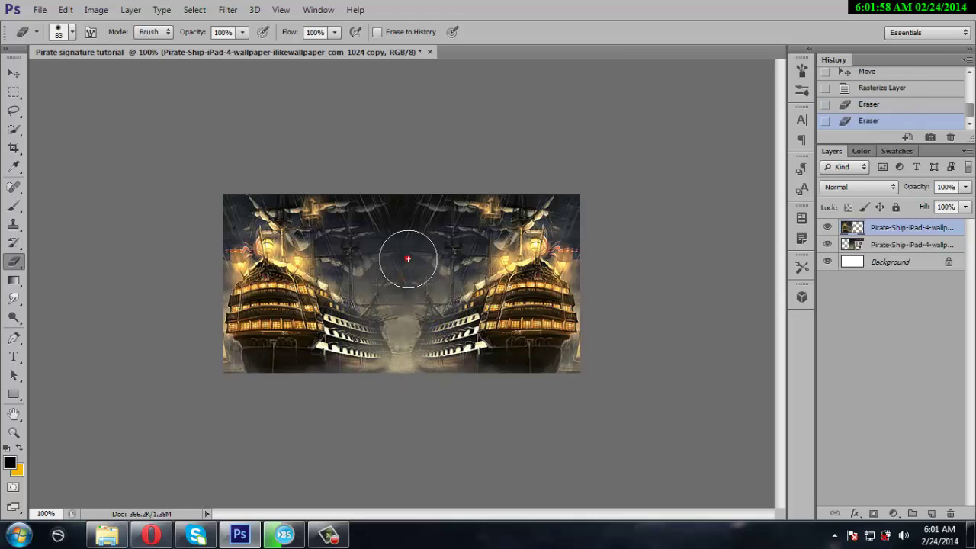
mouse_move(407, 259)
mouse_down()
mouse_move(403, 191)
mouse_move(432, 236)
mouse_up()
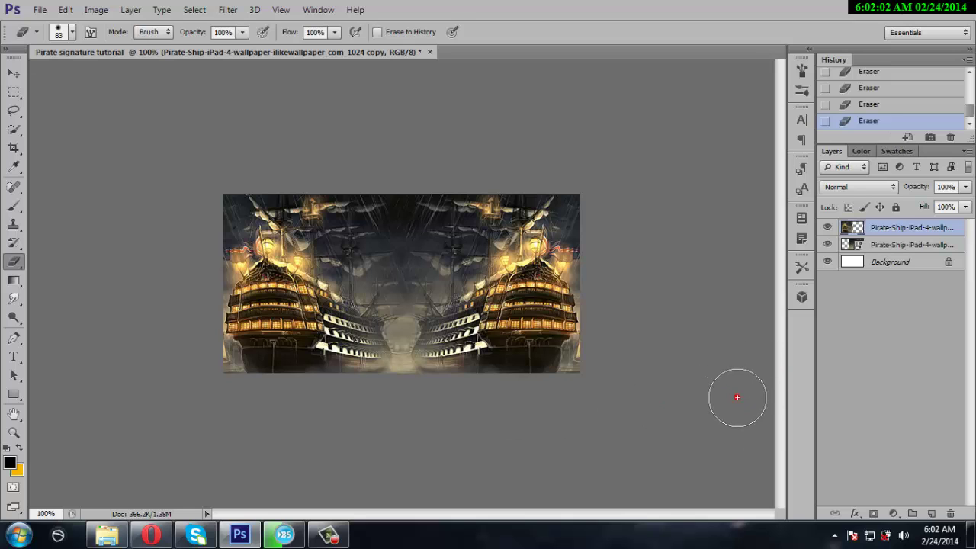
Fill a new layer with the merged banner via Apply Image, then duplicate it
click(933, 514)
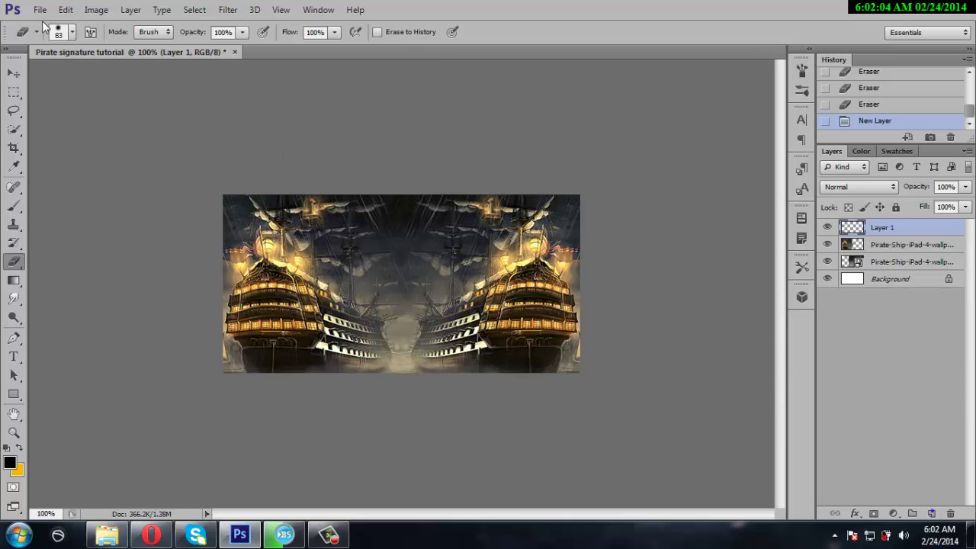
click(66, 10)
click(61, 142)
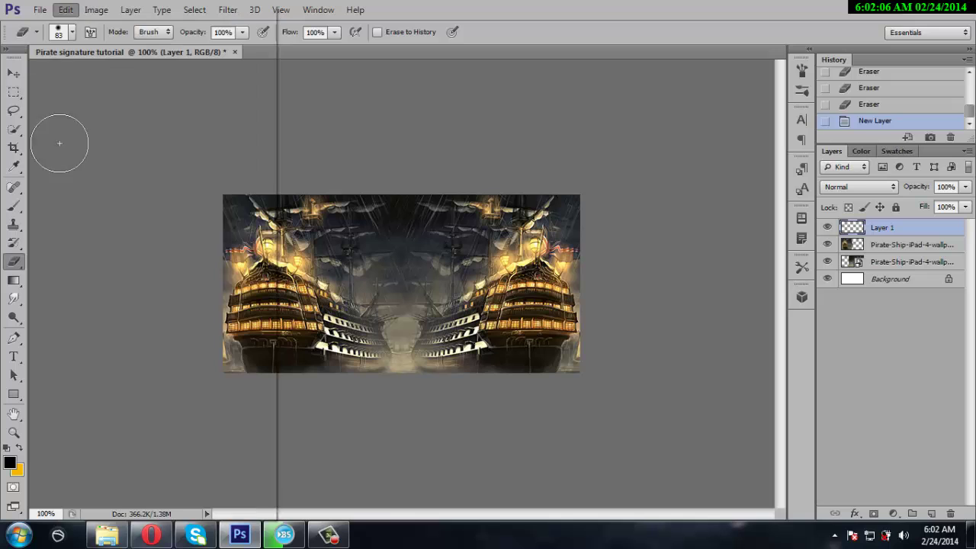
click(96, 9)
click(122, 214)
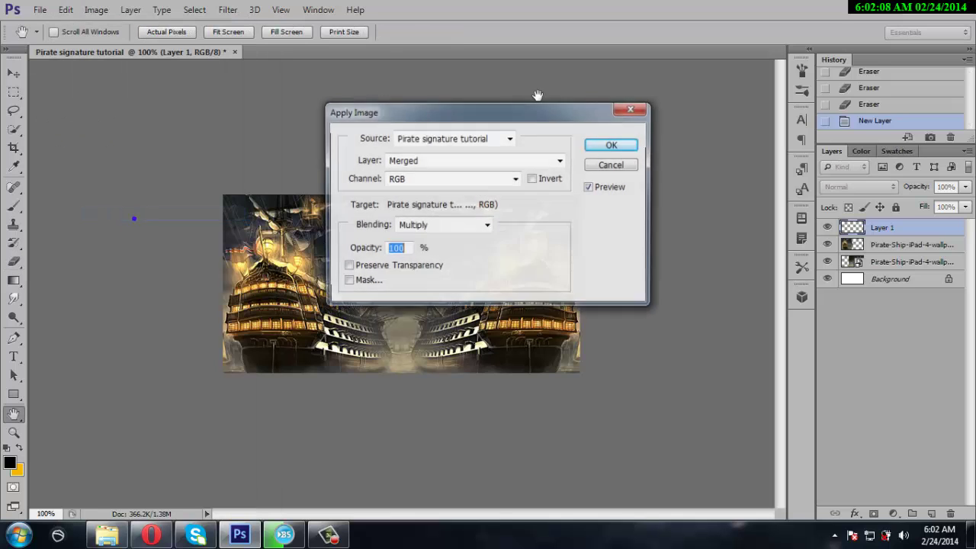
click(610, 145)
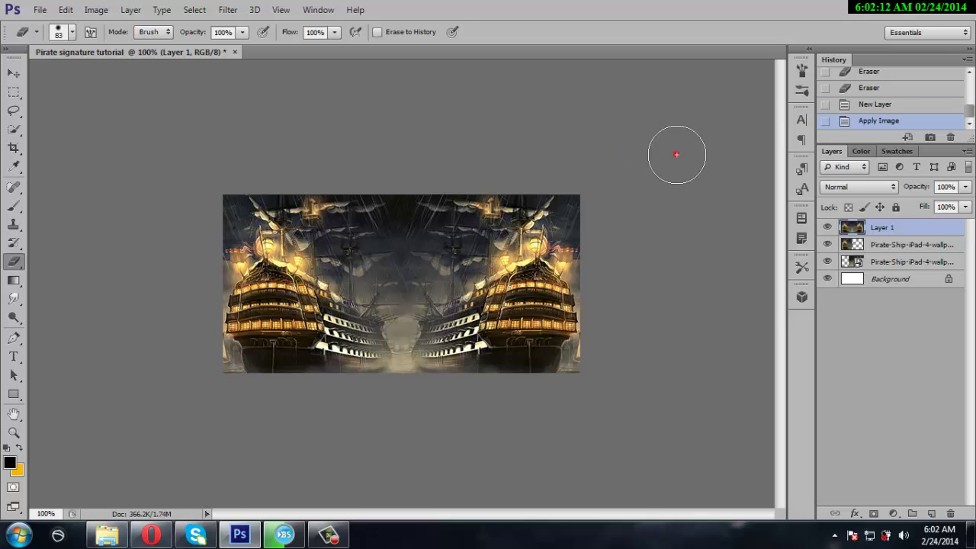
key(ctrl+j)
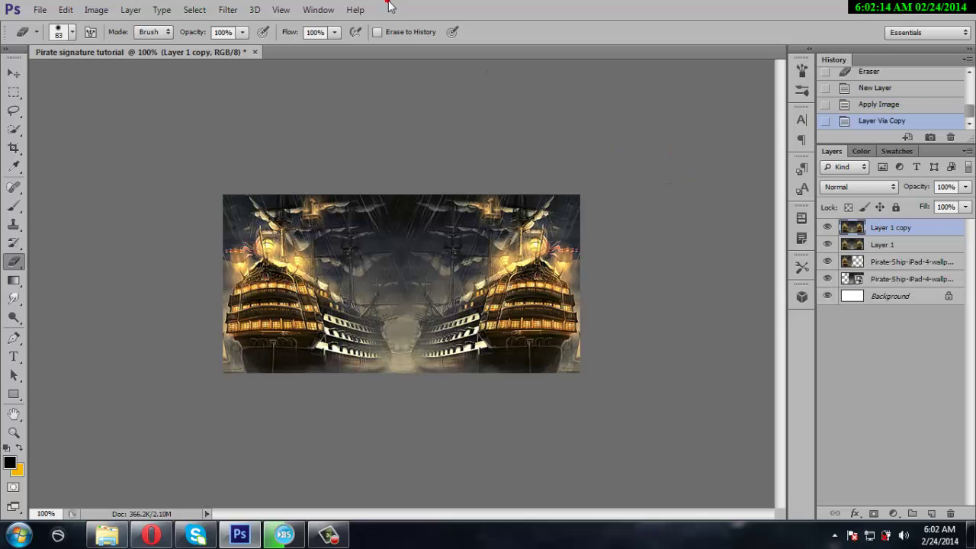
Gaussian-blur the copy with a 3 px radius and set its blend mode to Overlay
click(228, 9)
mouse_move(235, 155)
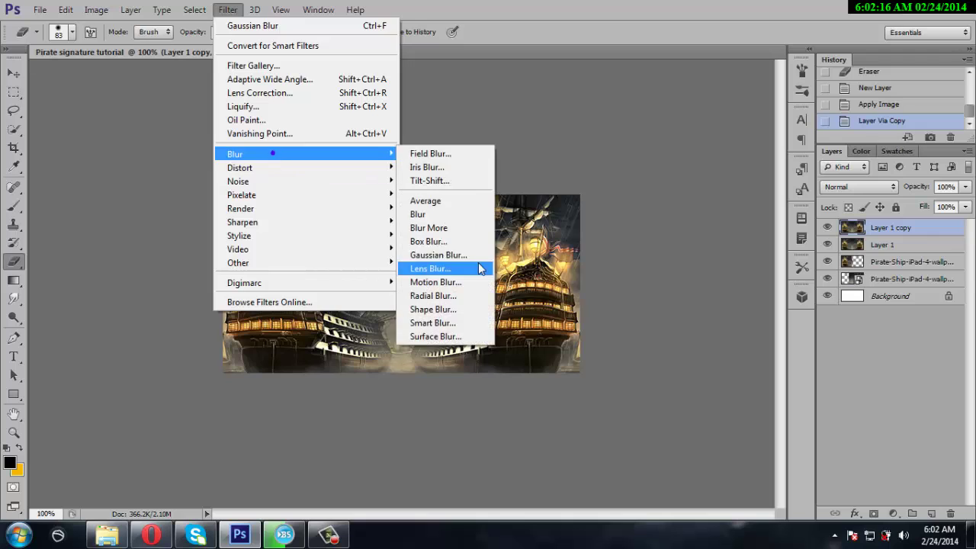
click(439, 255)
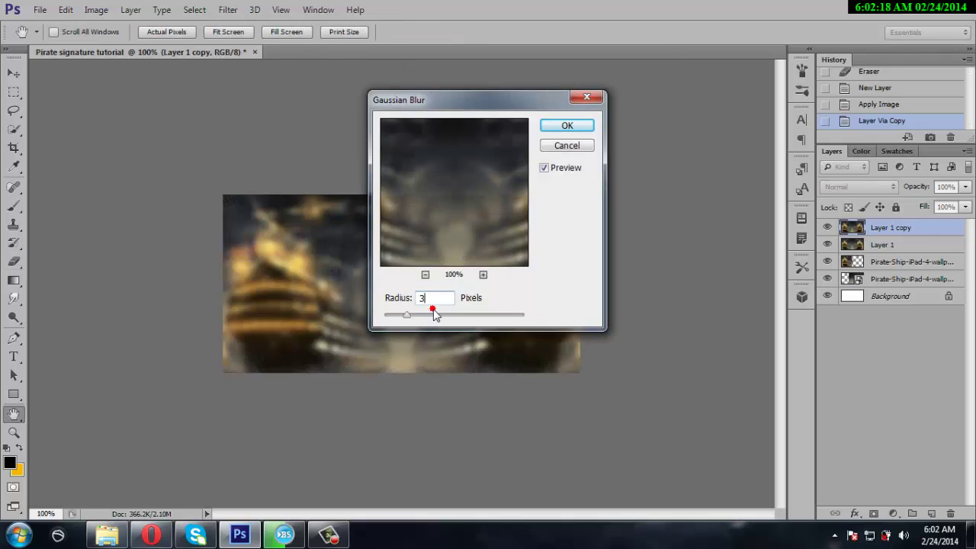
click(567, 125)
click(860, 186)
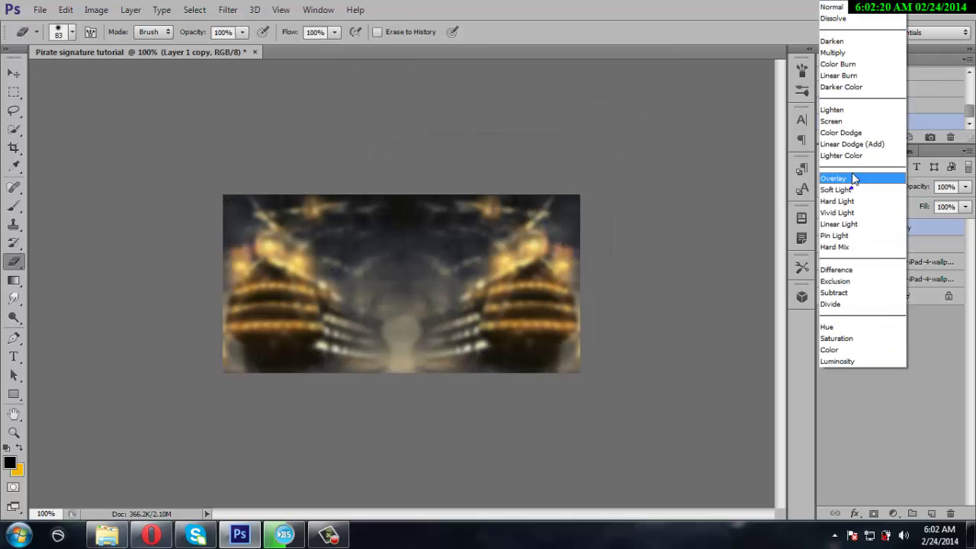
click(856, 180)
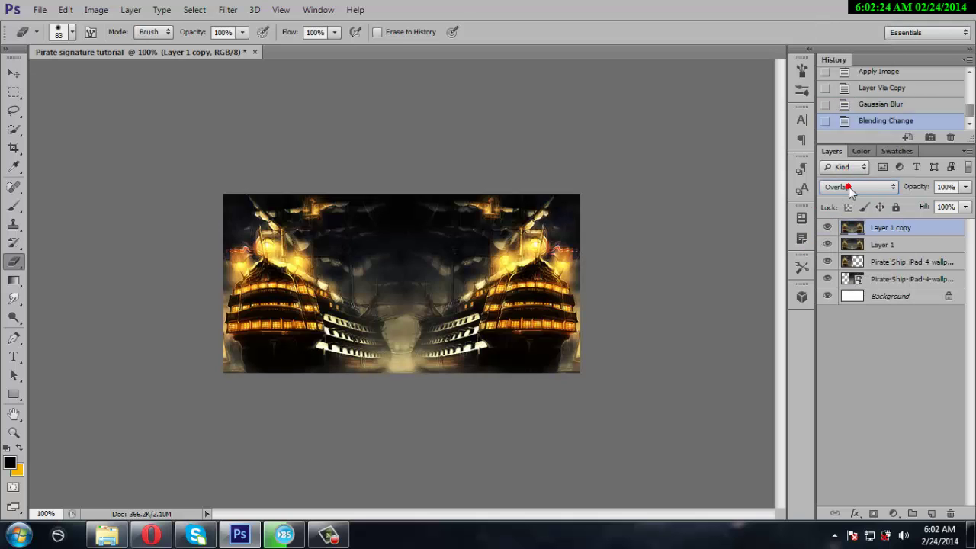
scroll(850, 190, down, 1)
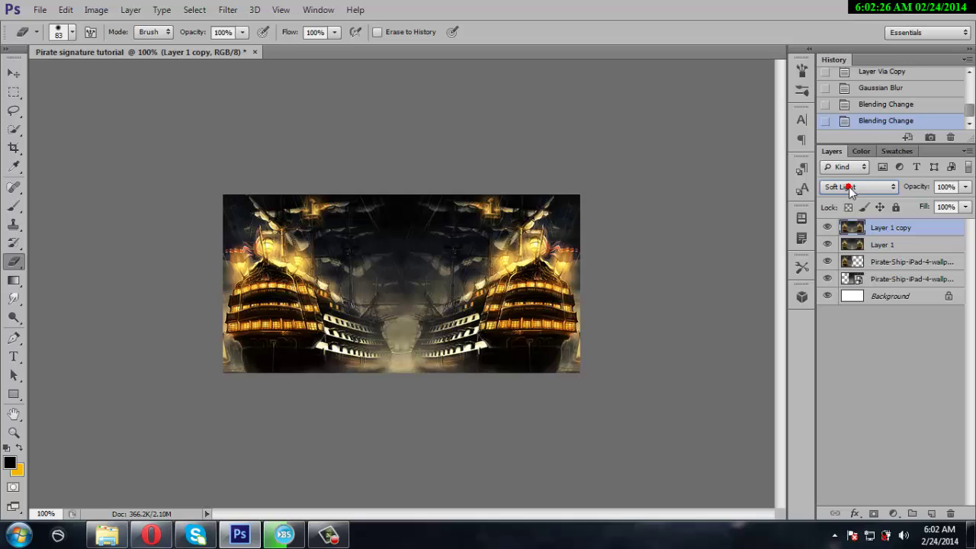
scroll(850, 190, up, 1)
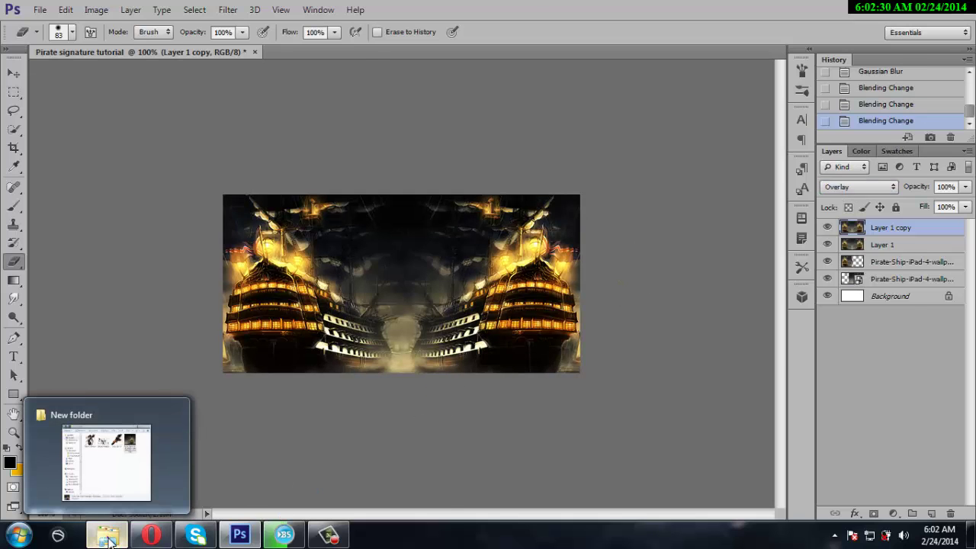
Place the [5]KronosRenders character render at about 46% scale, centred on the banner
click(108, 539)
mouse_move(547, 160)
mouse_down()
mouse_move(341, 314)
mouse_move(540, 170)
mouse_up()
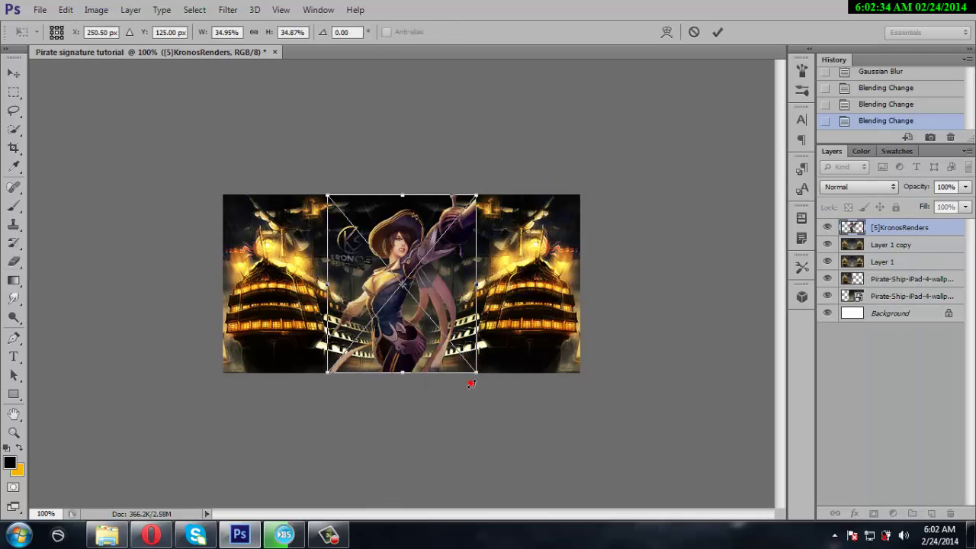
drag(480, 376, 524, 427)
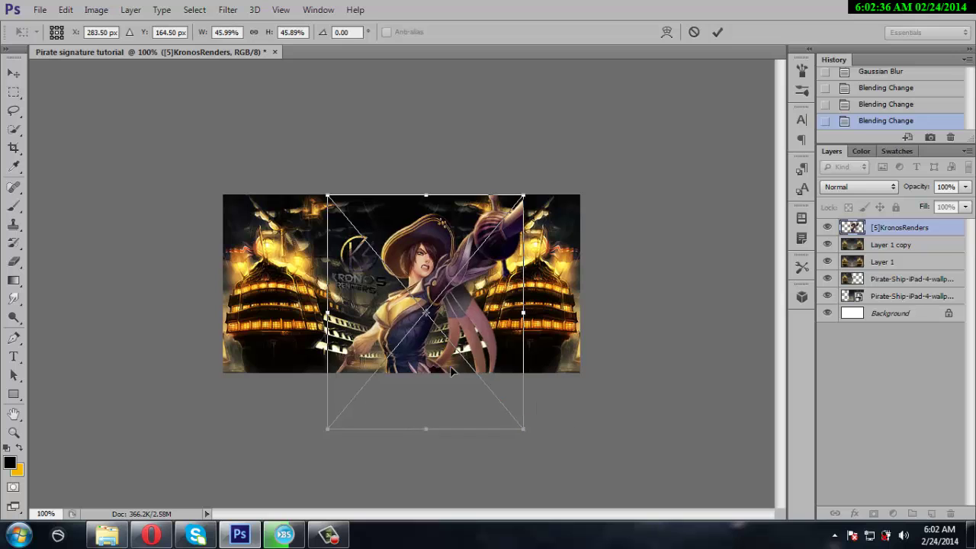
drag(450, 370, 431, 338)
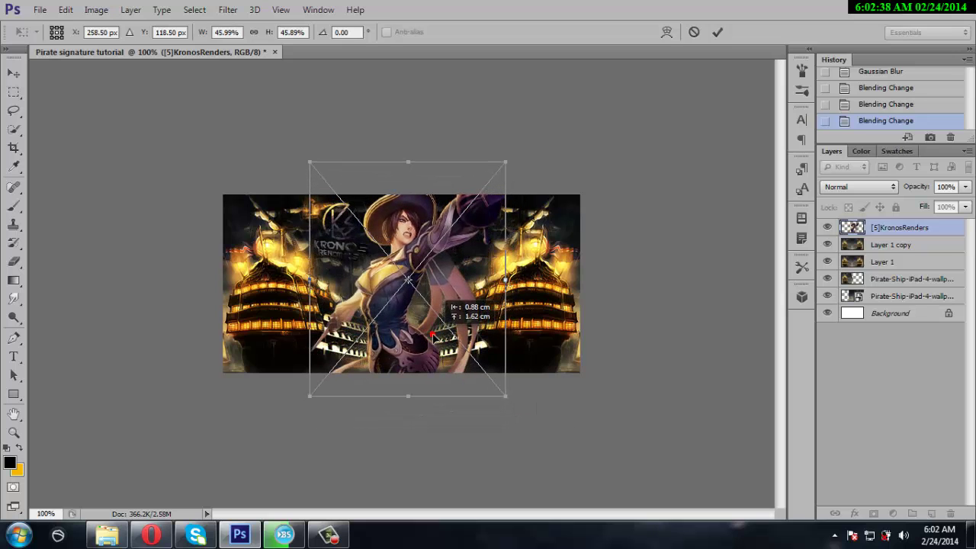
key(Right)
key(Right)
key(Right)
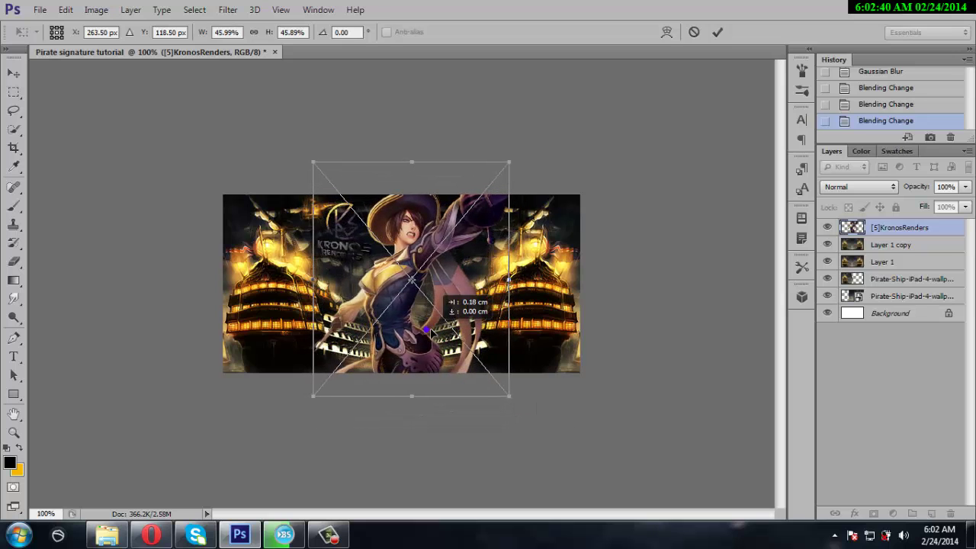
click(12, 74)
click(427, 209)
key(Right)
key(Right)
key(Right)
key(Right)
key(Right)
key(Right)
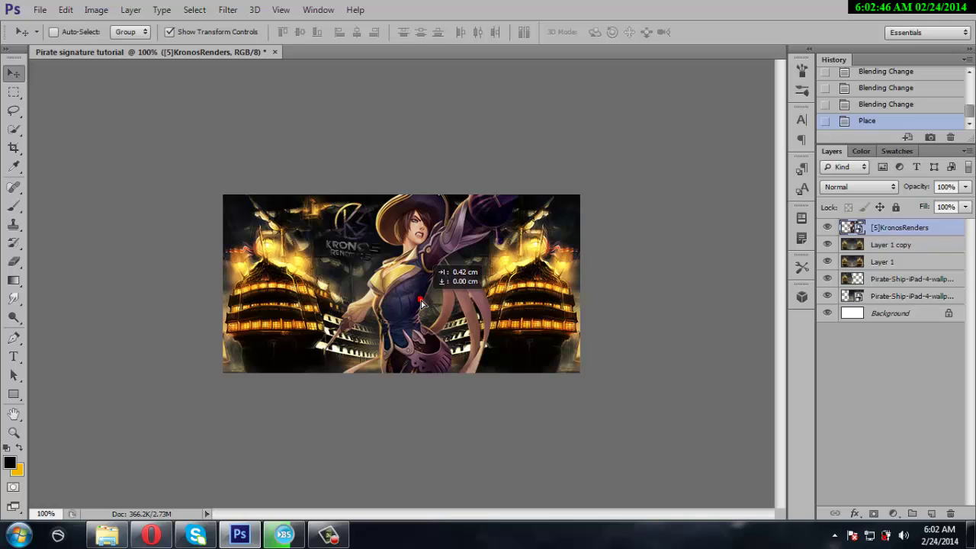
key(Left)
key(Left)
key(Left)
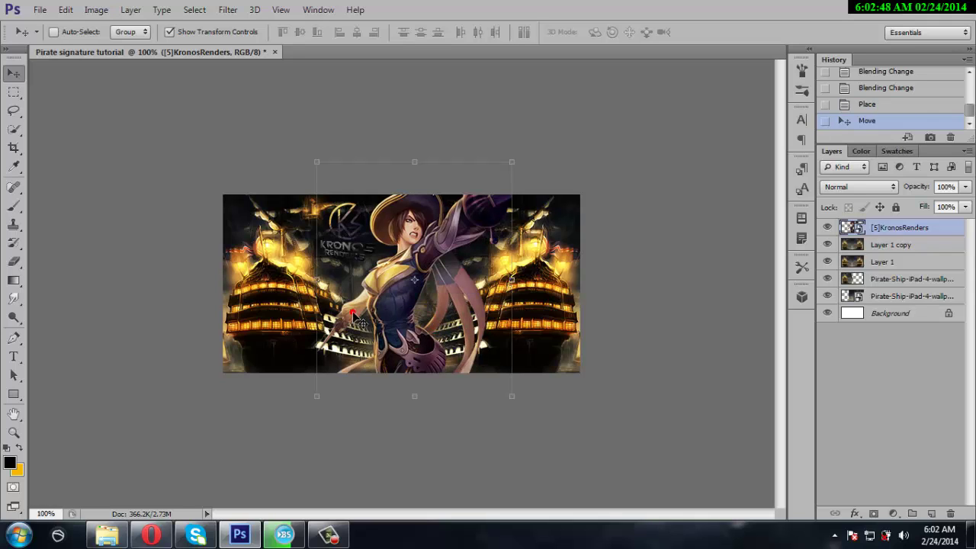
Rasterize the render layer and start erasing the KRONOS watermark
click(12, 269)
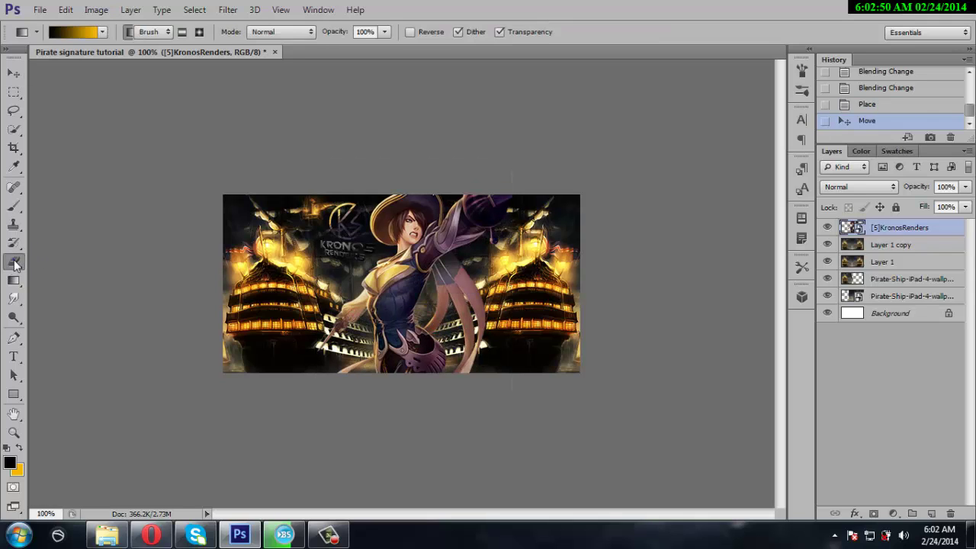
click(336, 246)
key(Return)
drag(333, 263, 340, 248)
Erase the remaining KRONOS watermark traces and set the eraser size to 21 px
right_click(340, 245)
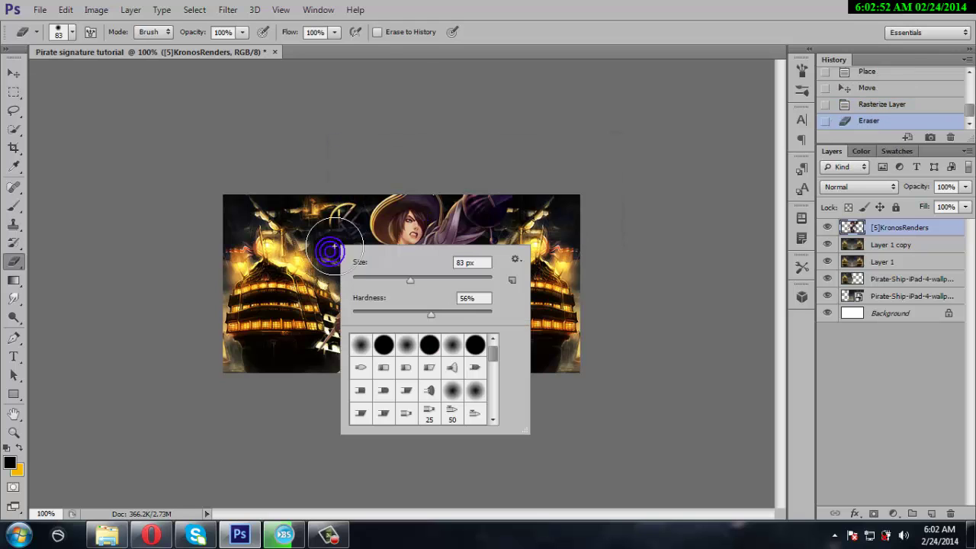
key(Return)
click(333, 217)
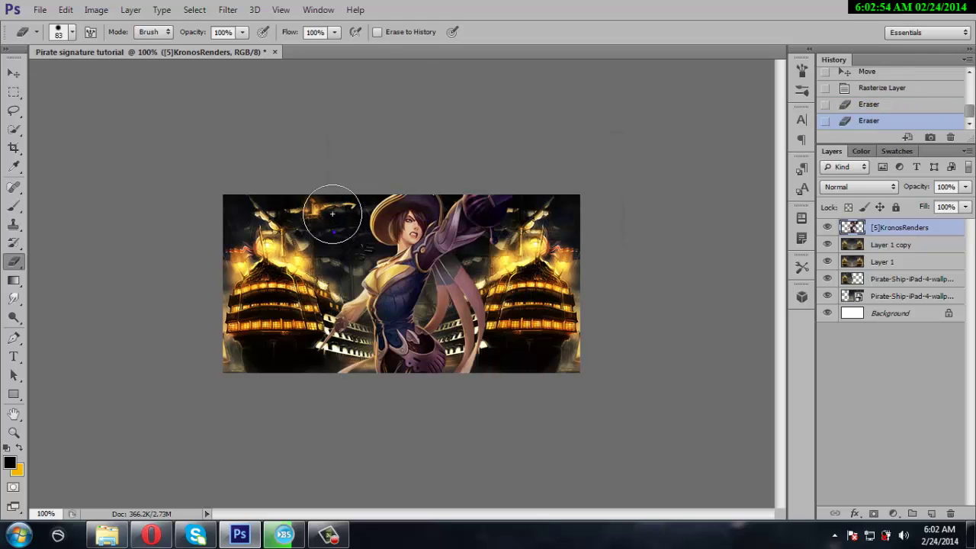
drag(332, 217, 340, 243)
right_click(347, 259)
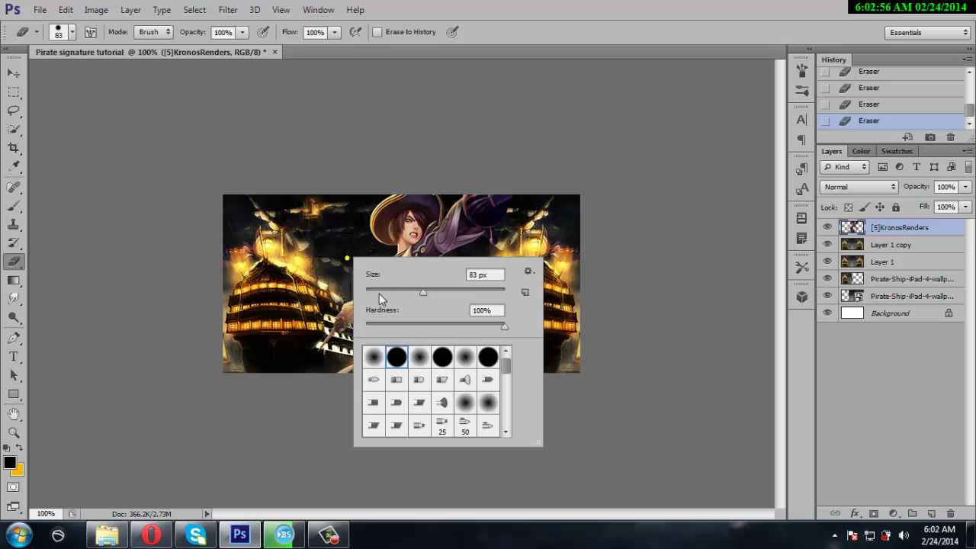
text(21)
key(Return)
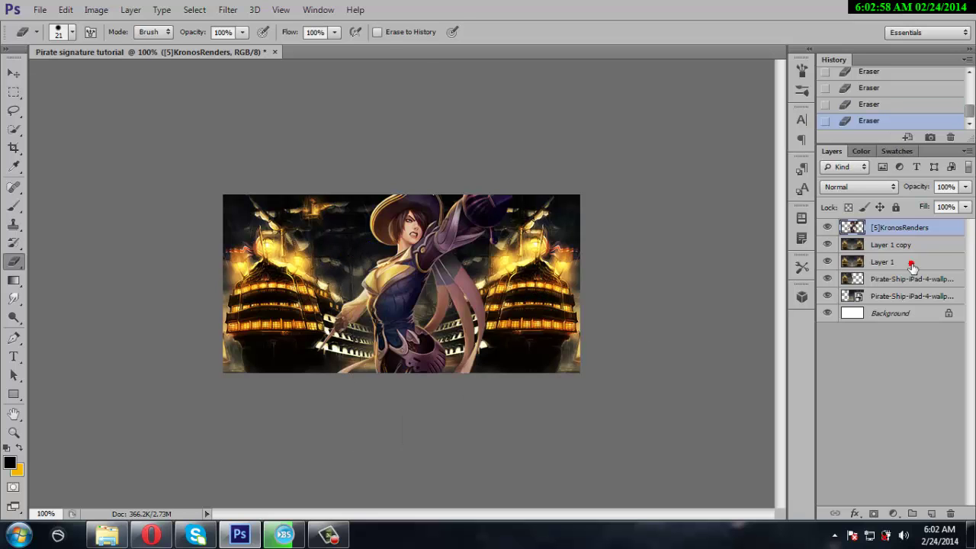
Duplicate the render layer, Gaussian-blur the copy, set it to Overlay and hide the original
right_click(905, 231)
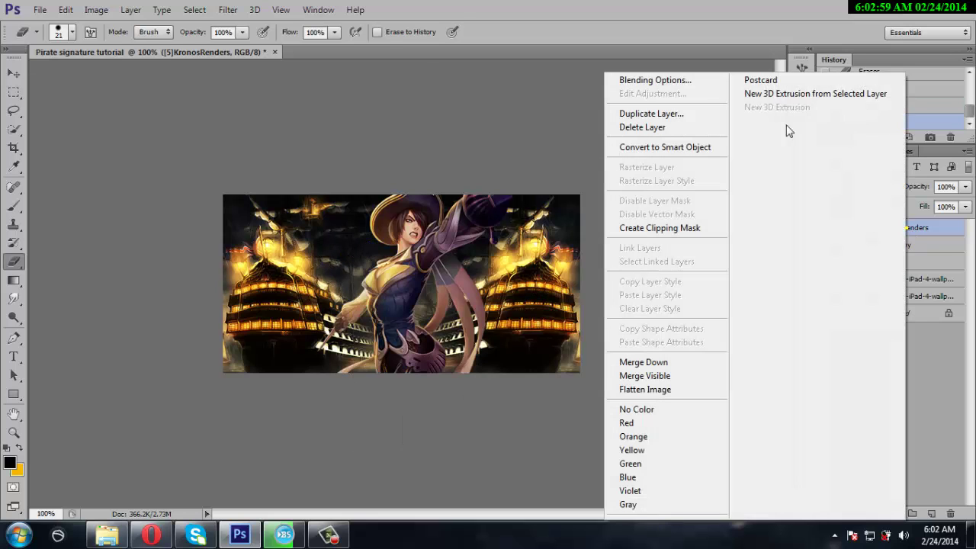
click(652, 114)
click(621, 171)
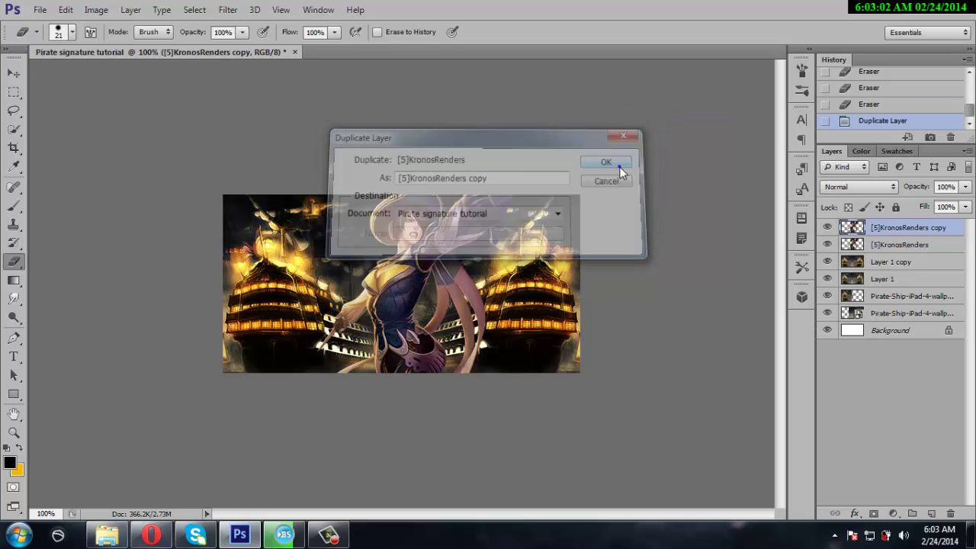
key(f)
key(f)
key(f)
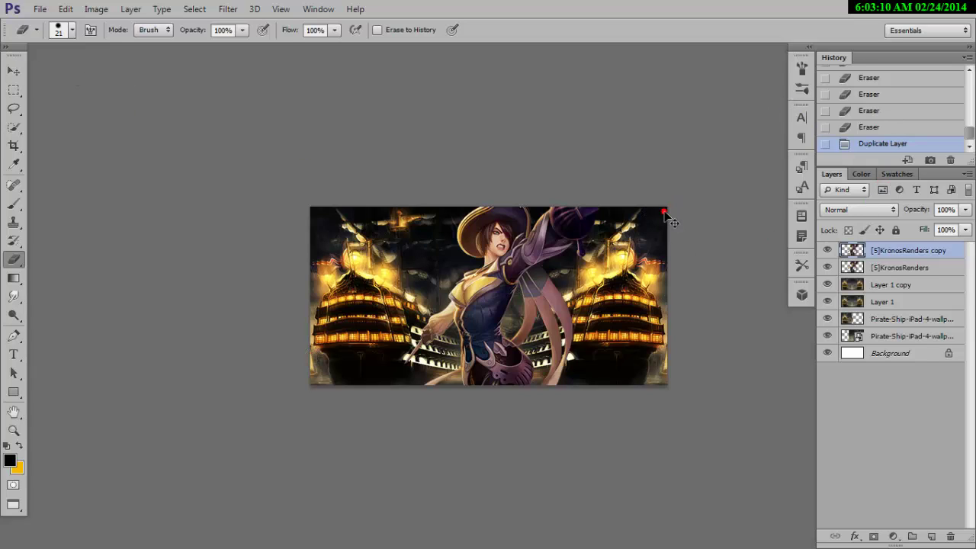
key(ctrl+f)
click(877, 216)
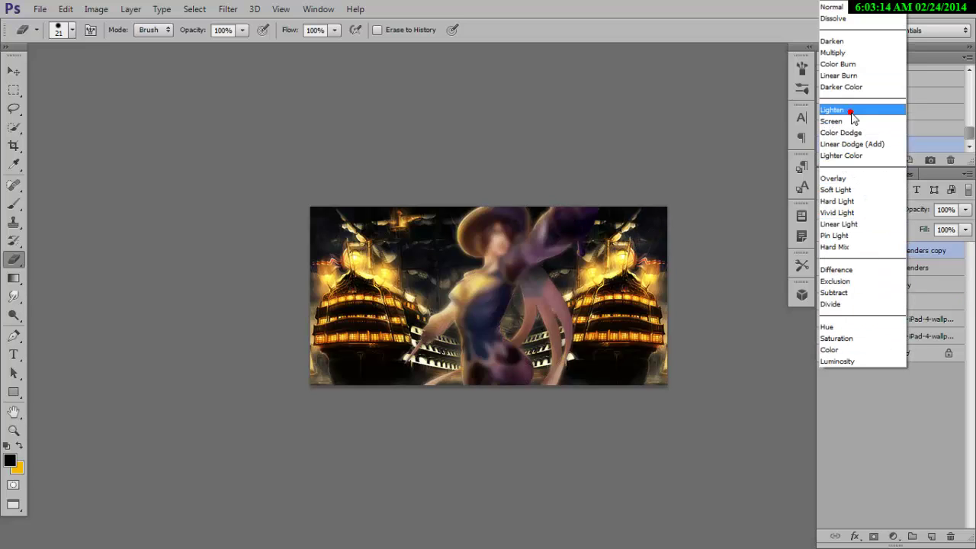
click(846, 178)
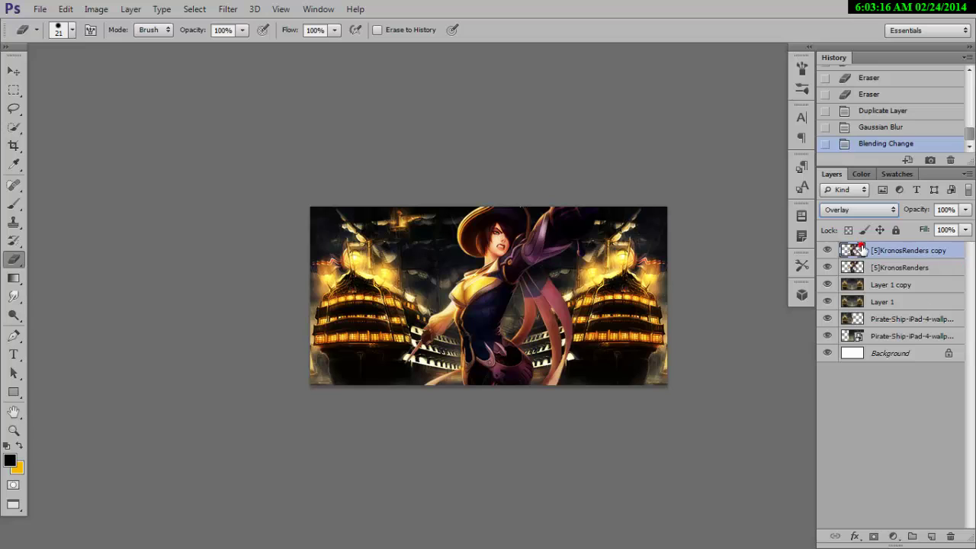
click(827, 267)
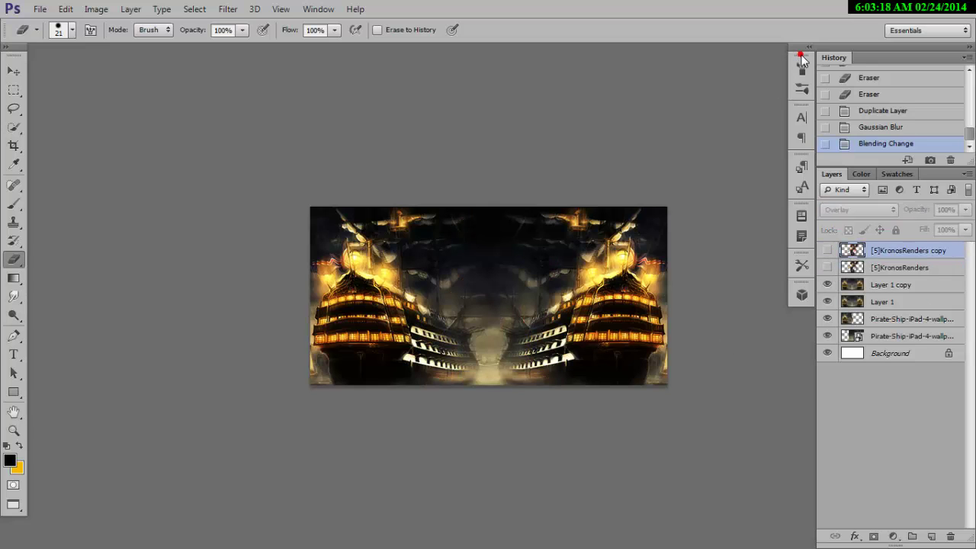
Leave full-screen mode and toggle the two render layers' visibility, leaving both hidden
key(f)
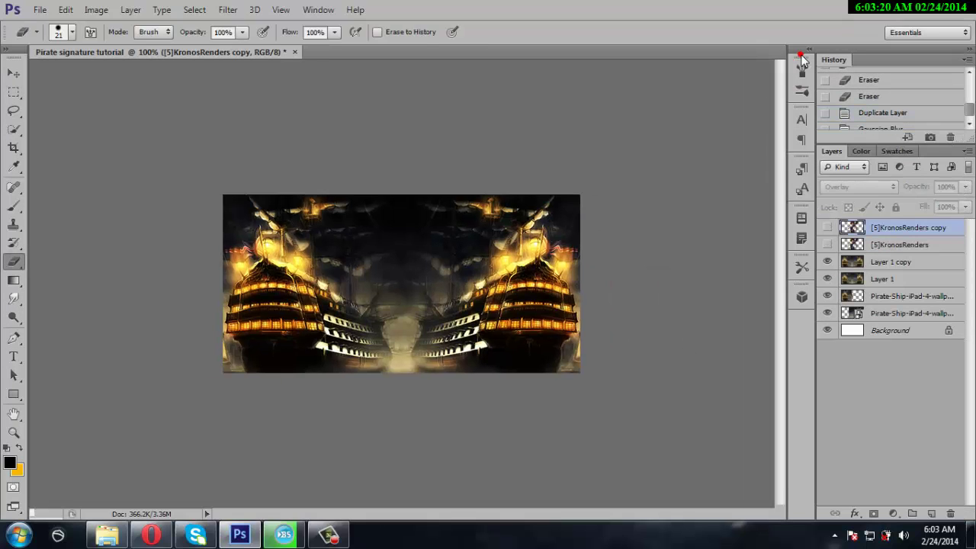
key(alt+f)
click(272, 131)
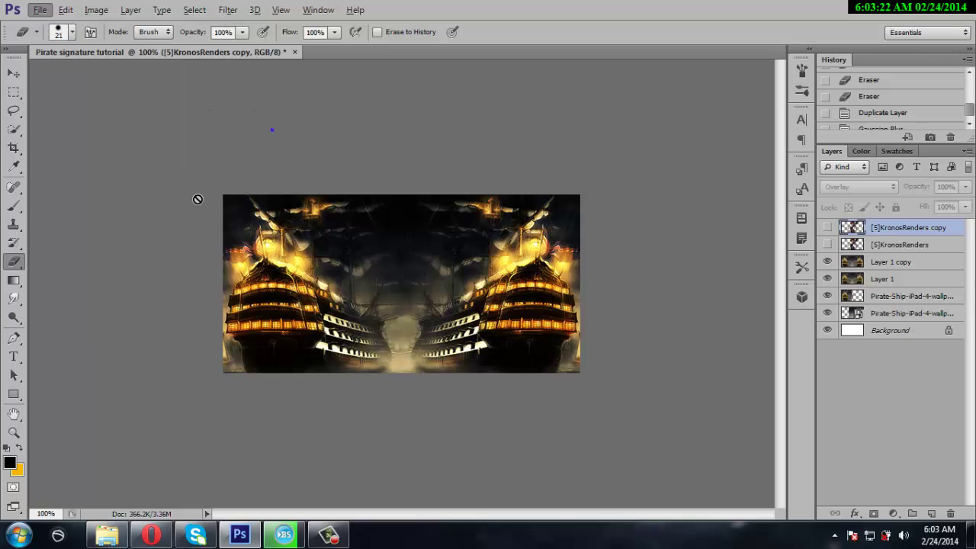
click(827, 244)
click(827, 228)
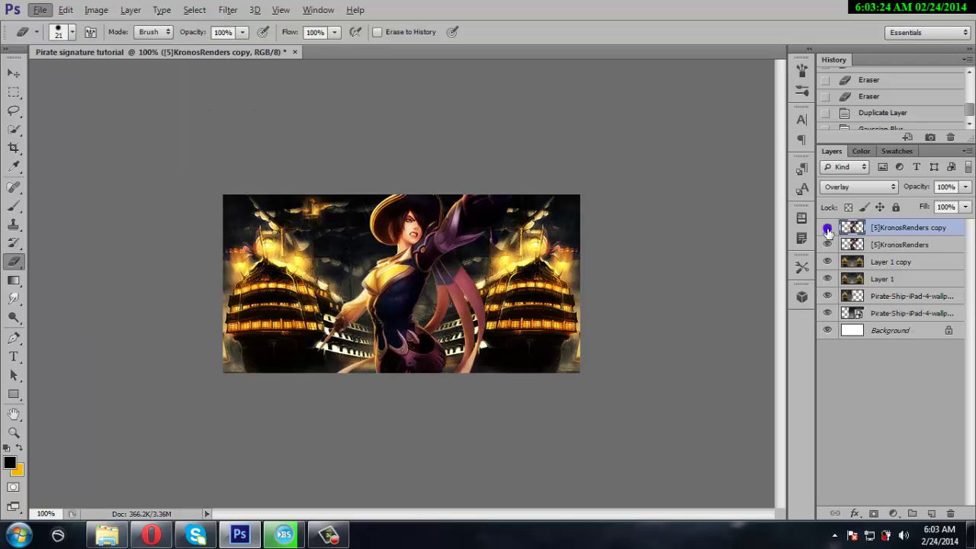
click(827, 228)
click(827, 245)
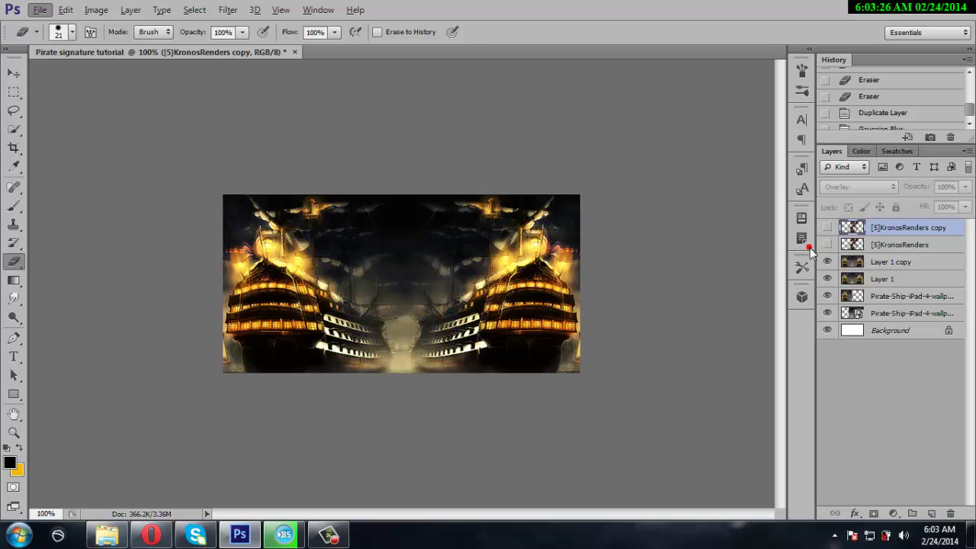
Place the Kronosbubbles image, enlarged and positioned to cover the whole banner
click(106, 535)
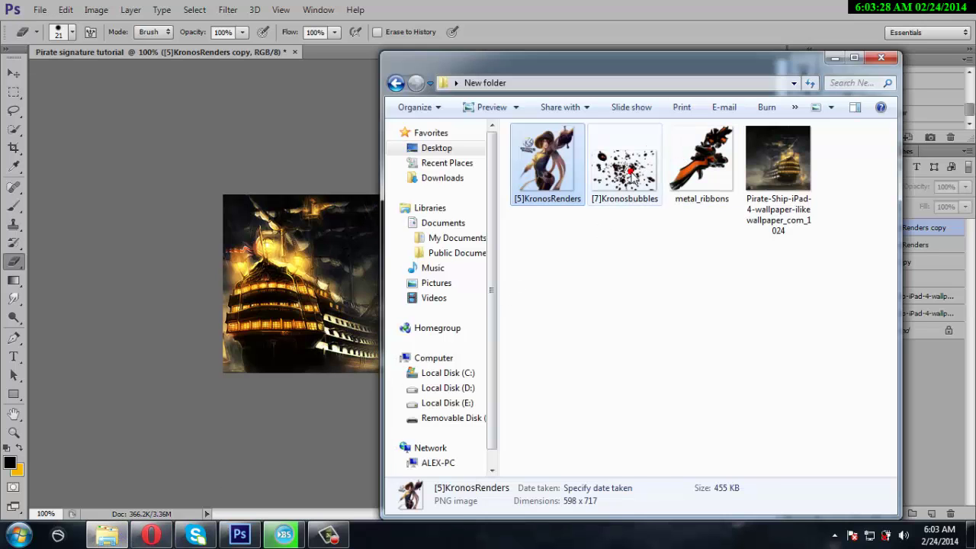
drag(629, 163, 332, 314)
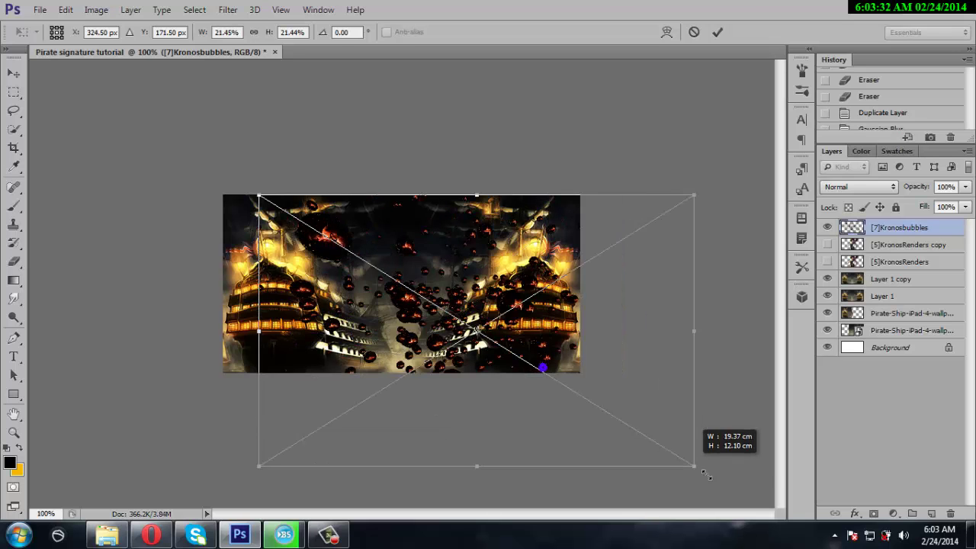
drag(558, 379, 732, 488)
mouse_move(601, 403)
mouse_down()
mouse_move(490, 368)
mouse_move(507, 358)
mouse_move(525, 318)
mouse_up()
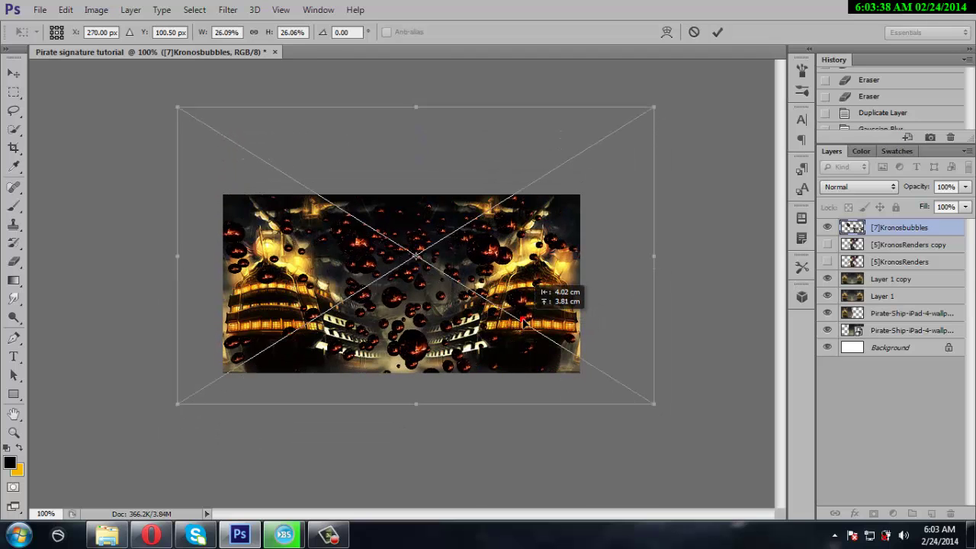
drag(652, 398, 700, 450)
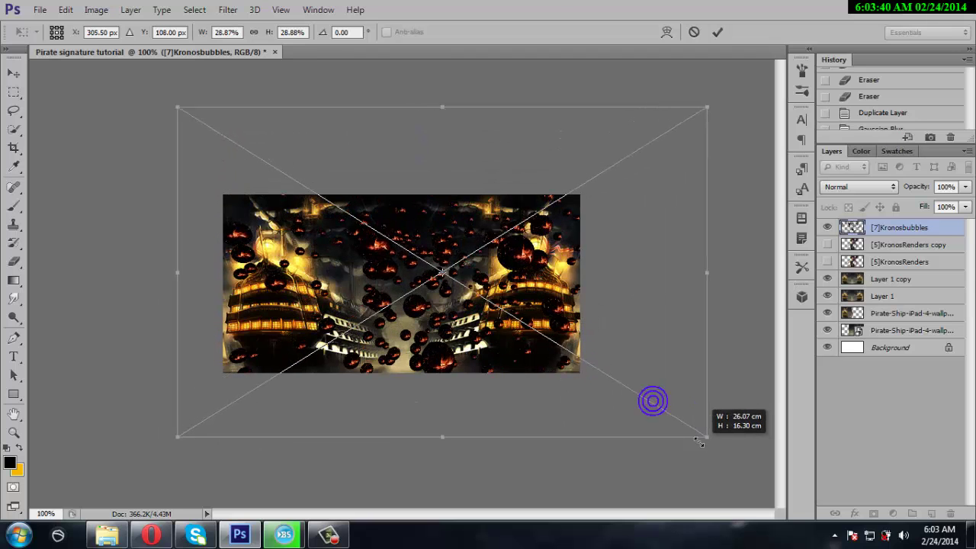
drag(560, 360, 566, 369)
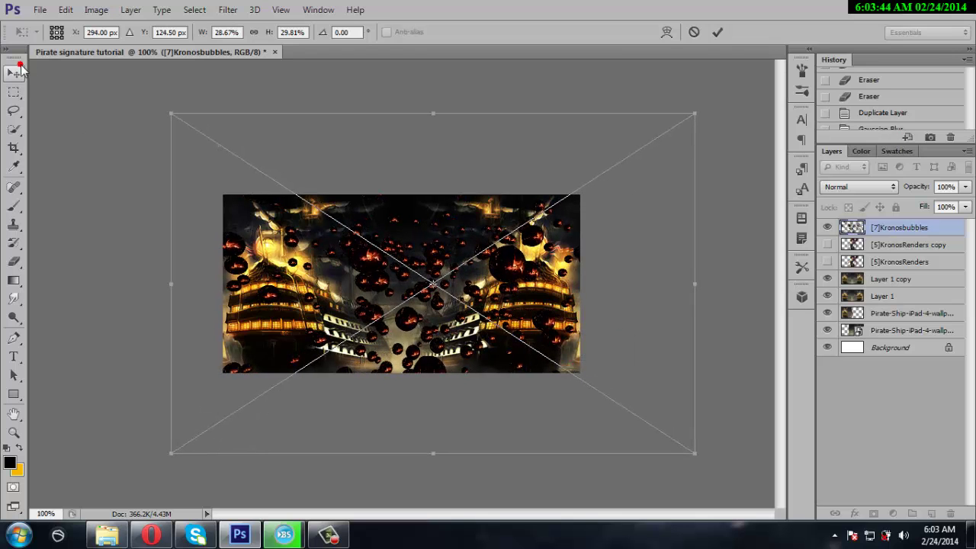
click(18, 72)
click(416, 210)
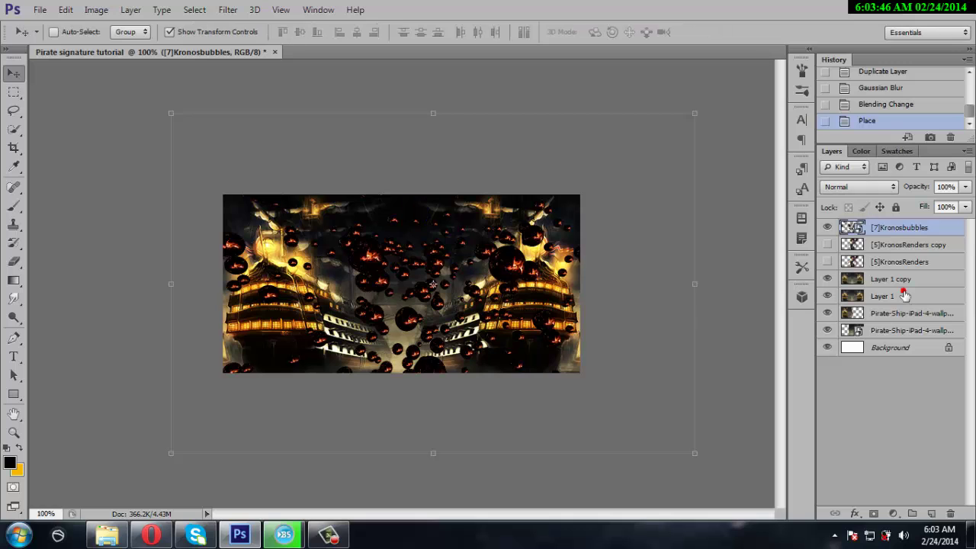
Add a Hue/Saturation adjustment layer with Hue set to +21
click(893, 515)
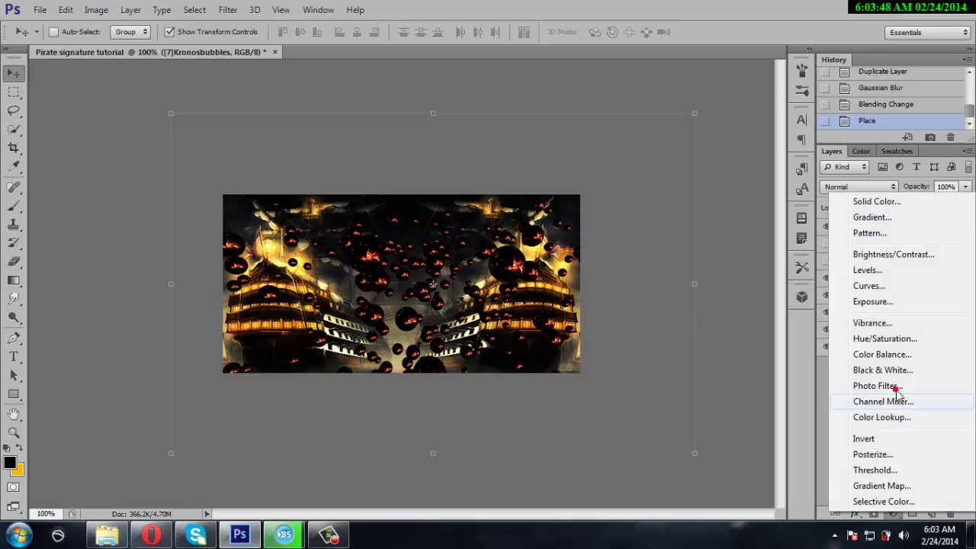
click(897, 340)
mouse_move(634, 215)
mouse_down()
mouse_move(709, 224)
mouse_move(570, 235)
mouse_move(653, 237)
mouse_up()
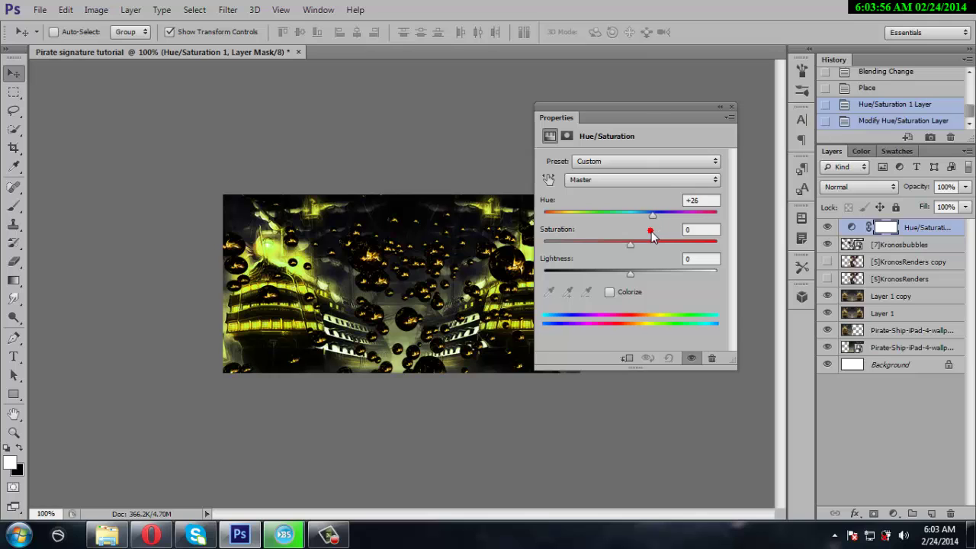
drag(657, 230, 649, 230)
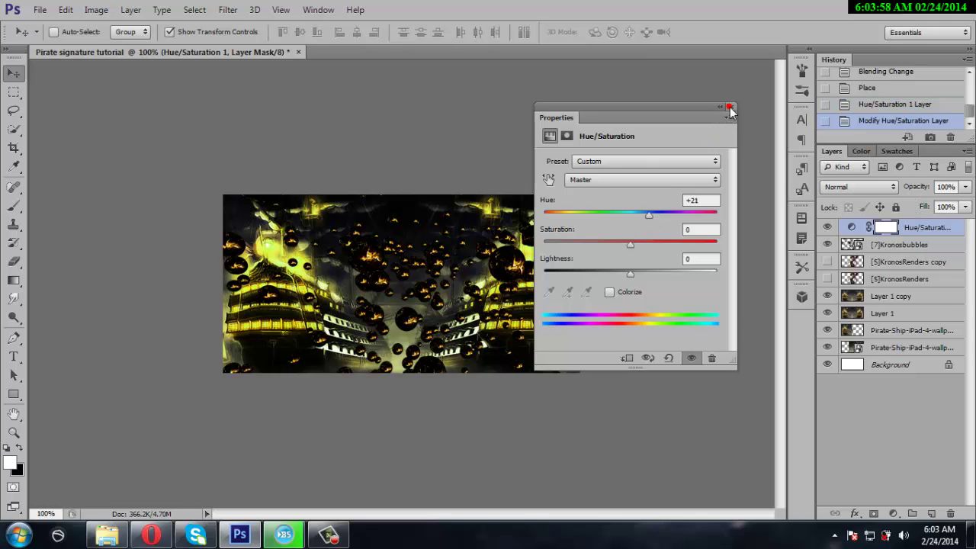
click(730, 108)
Clip the adjustment to the bubbles layer, hide both, and select Layer 1 copy
right_click(889, 232)
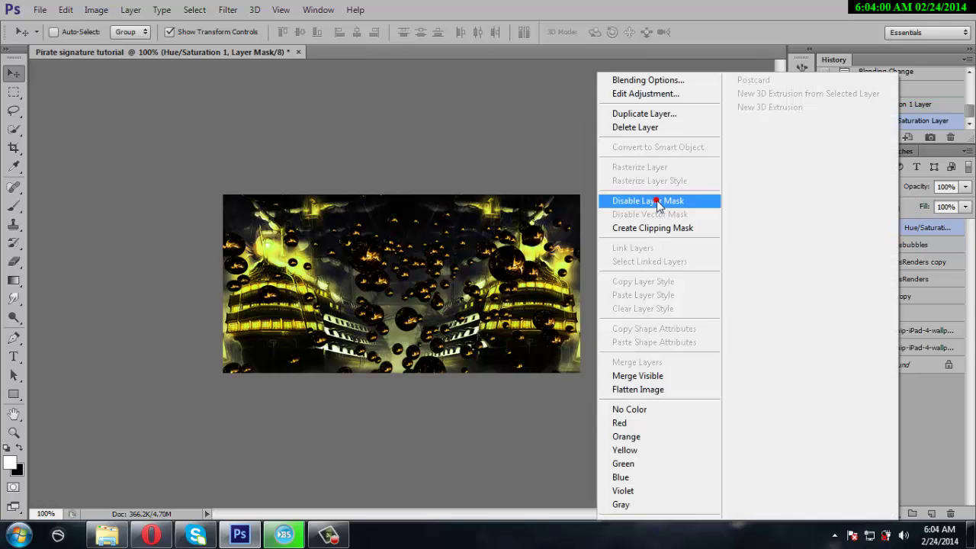
click(663, 232)
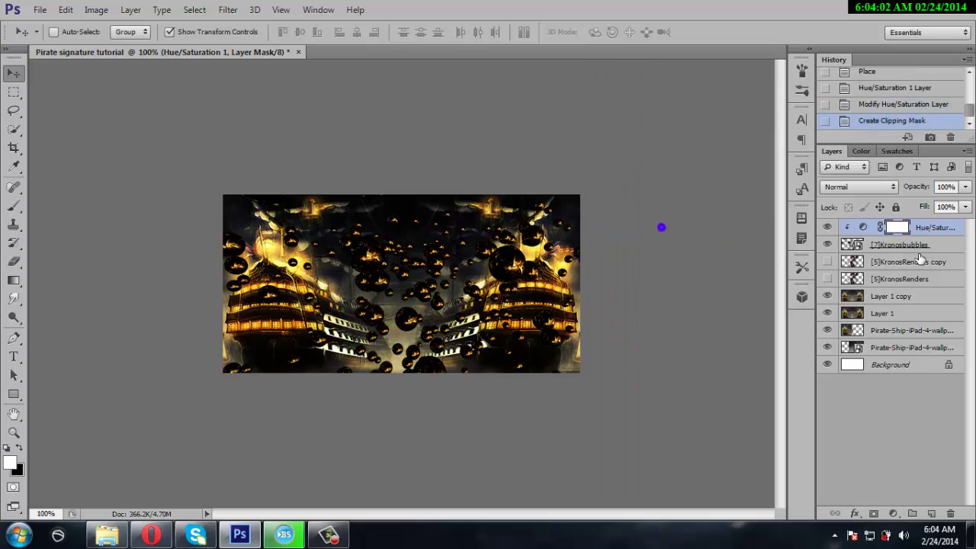
click(828, 228)
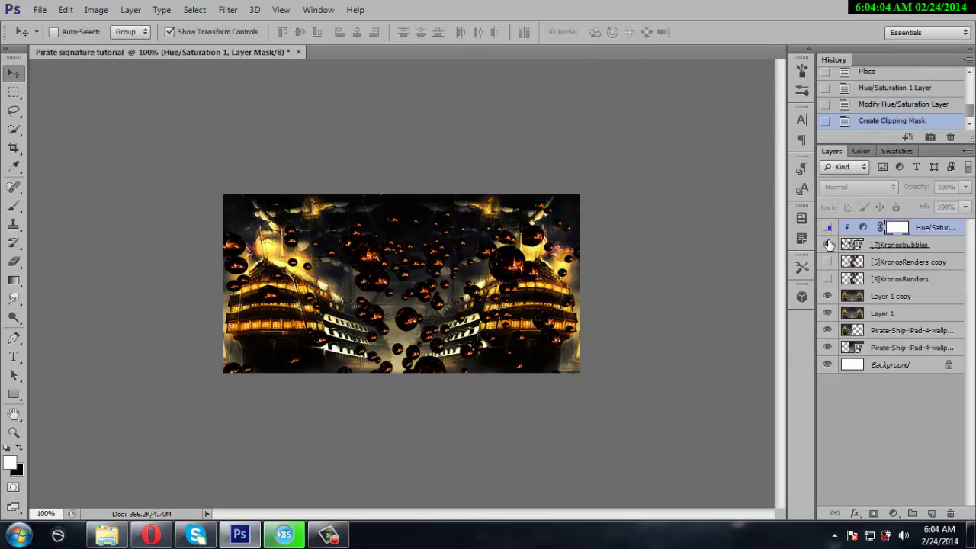
click(828, 244)
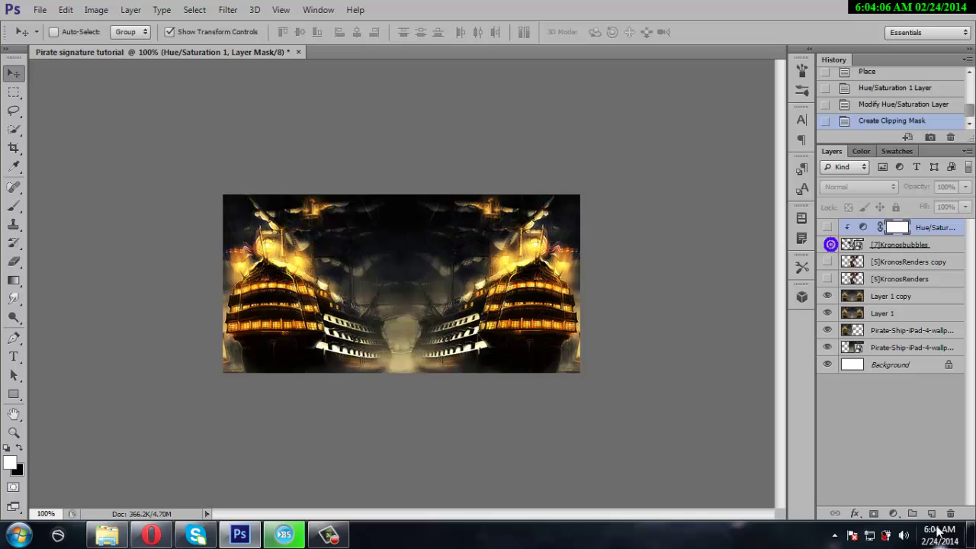
click(889, 296)
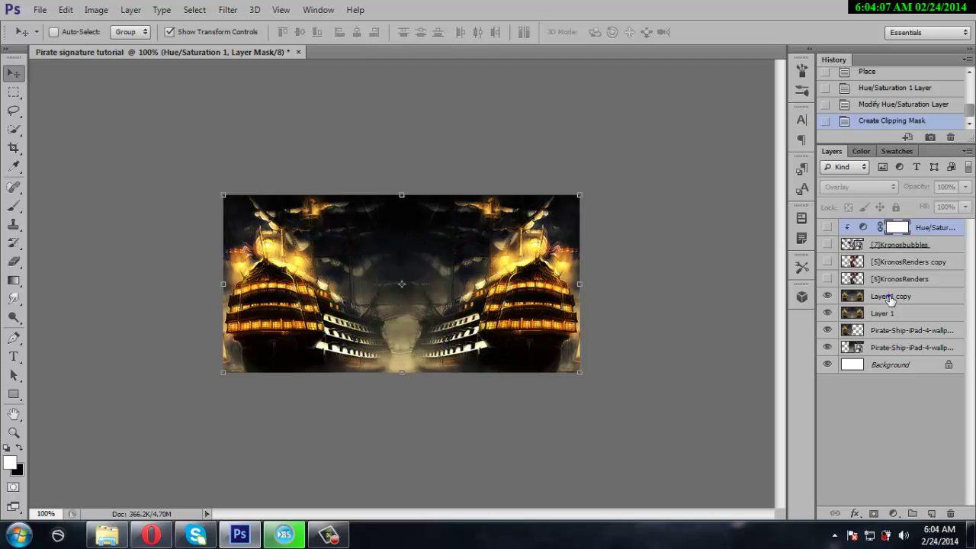
Add a new Overlay-mode layer with an orange, small soft brush, zoomed to 200%
click(931, 513)
click(17, 207)
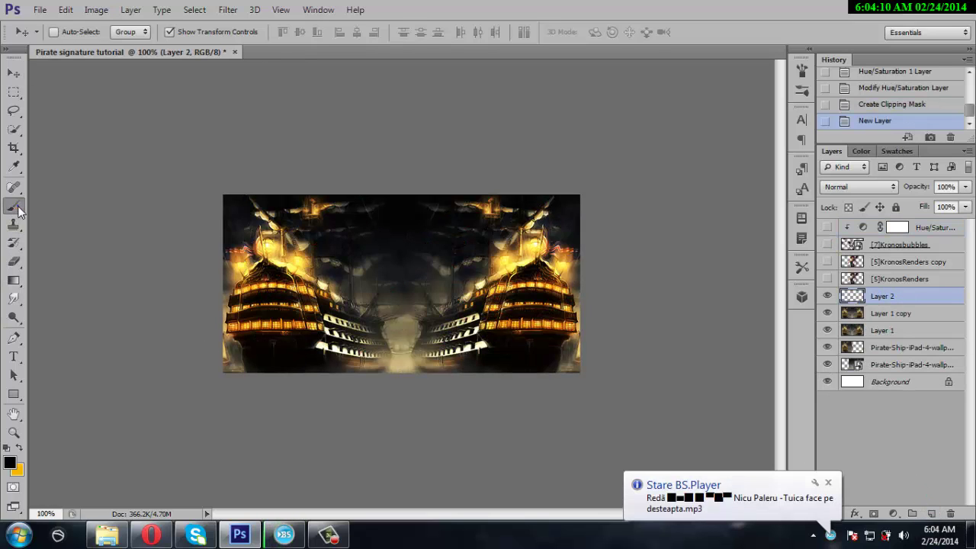
click(10, 463)
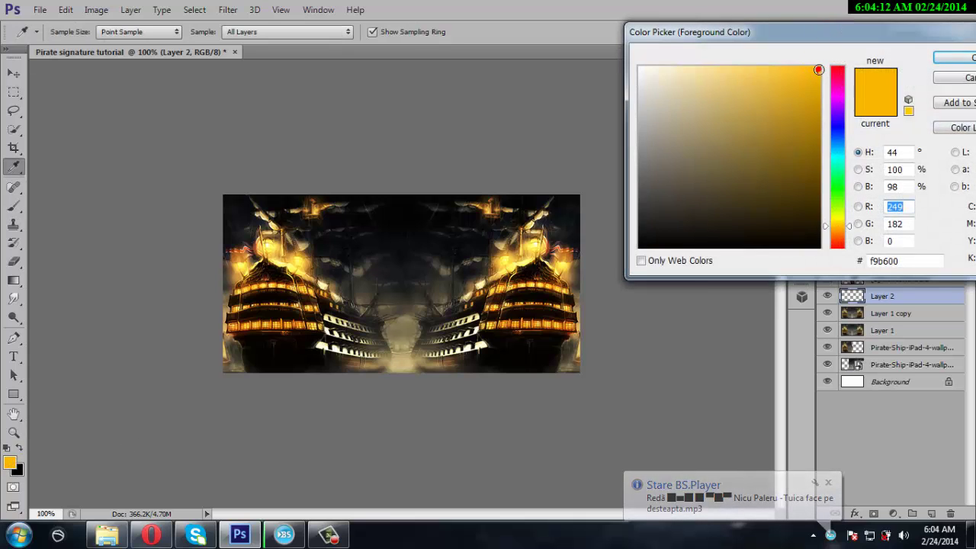
click(953, 58)
right_click(285, 315)
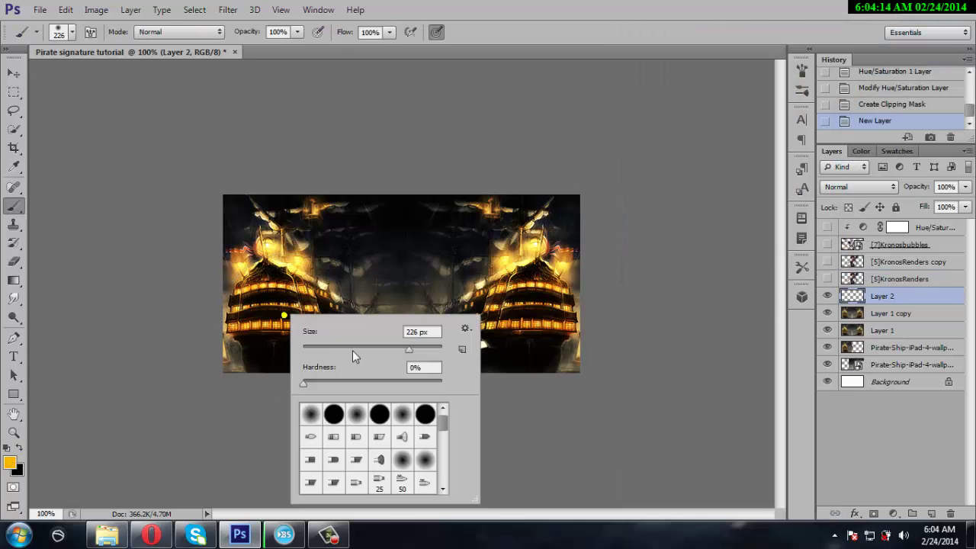
drag(352, 350, 311, 347)
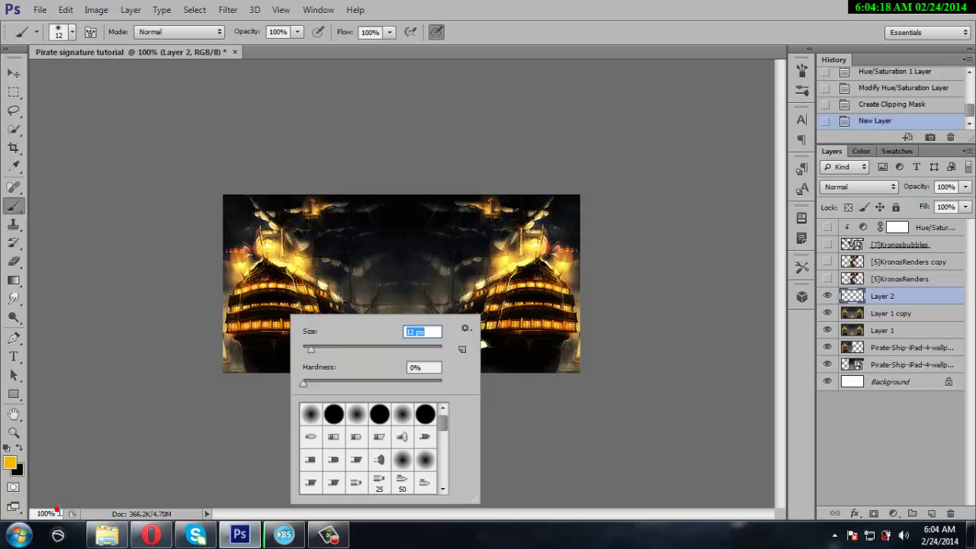
click(53, 512)
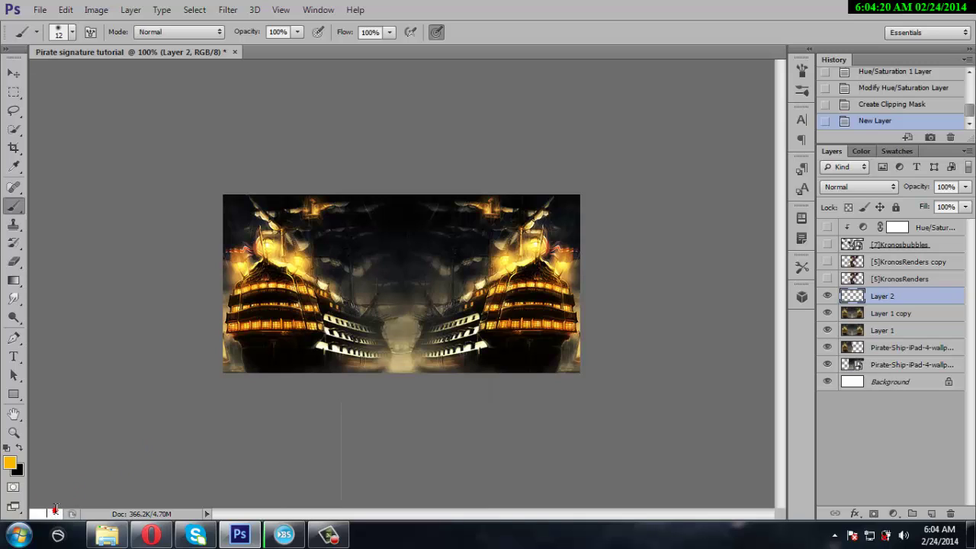
text(200)
key(Return)
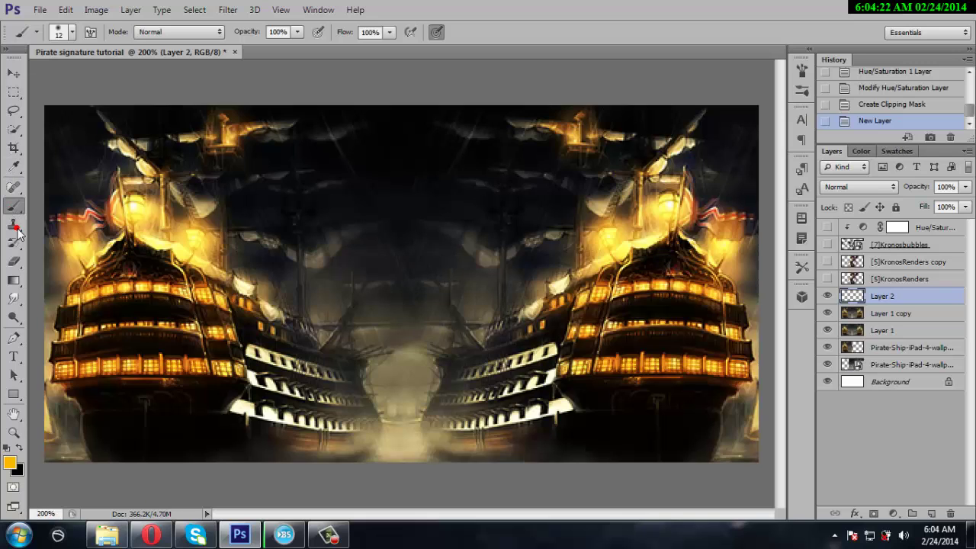
click(858, 186)
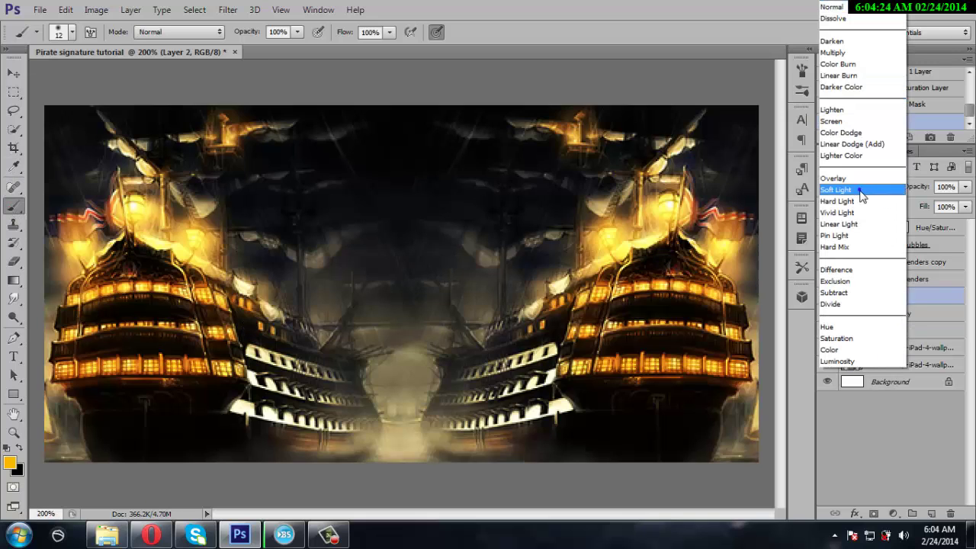
click(870, 180)
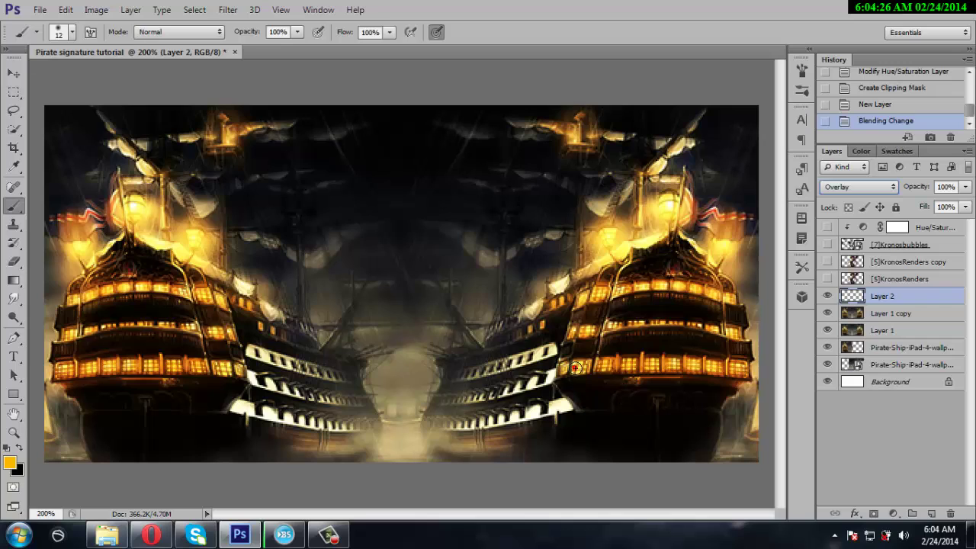
Paint orange strokes over both ships' window rows and lanterns, undoing one rail stroke
mouse_move(576, 368)
mouse_down()
mouse_move(738, 365)
mouse_move(602, 366)
mouse_up()
drag(585, 332, 743, 333)
mouse_move(730, 299)
mouse_down()
mouse_move(649, 290)
mouse_move(579, 299)
mouse_up()
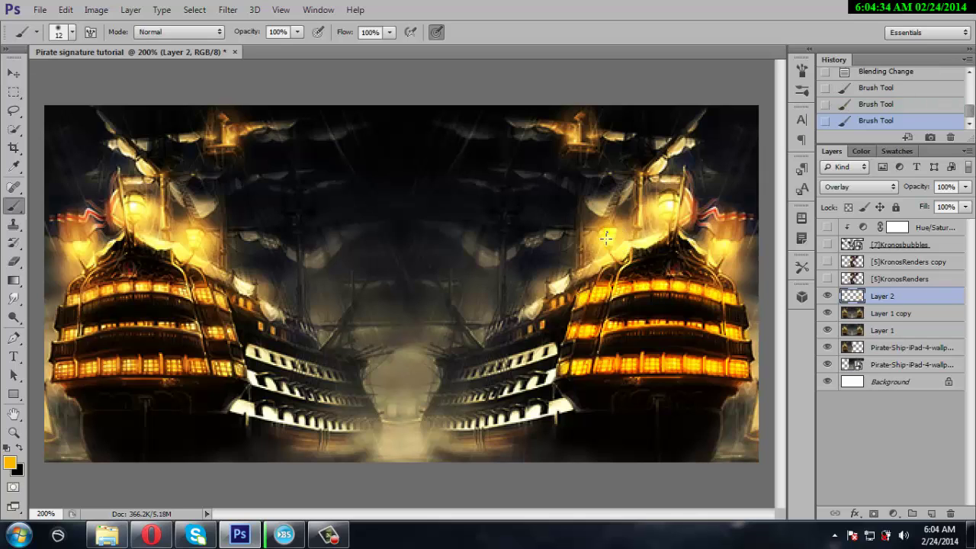
drag(607, 232, 610, 231)
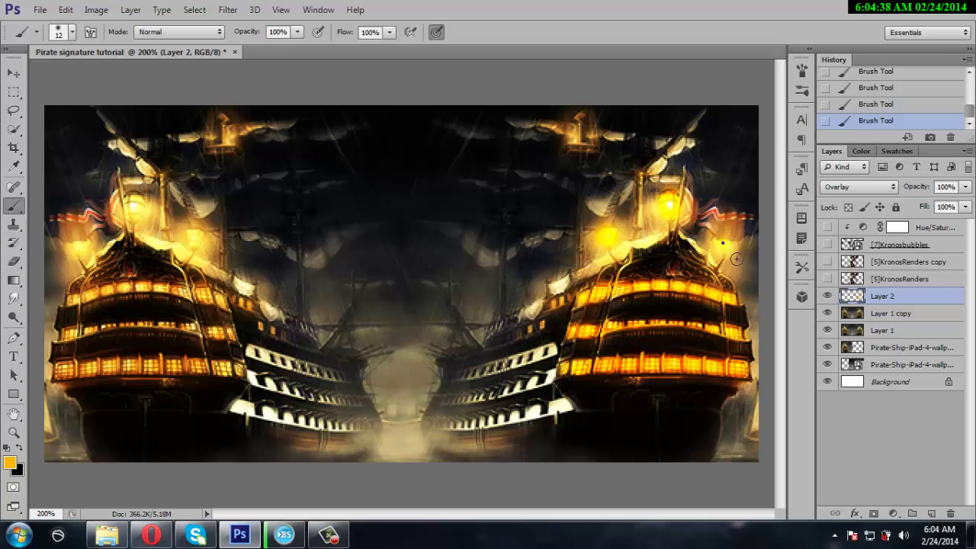
mouse_move(238, 364)
mouse_down()
mouse_move(60, 371)
mouse_move(158, 364)
mouse_up()
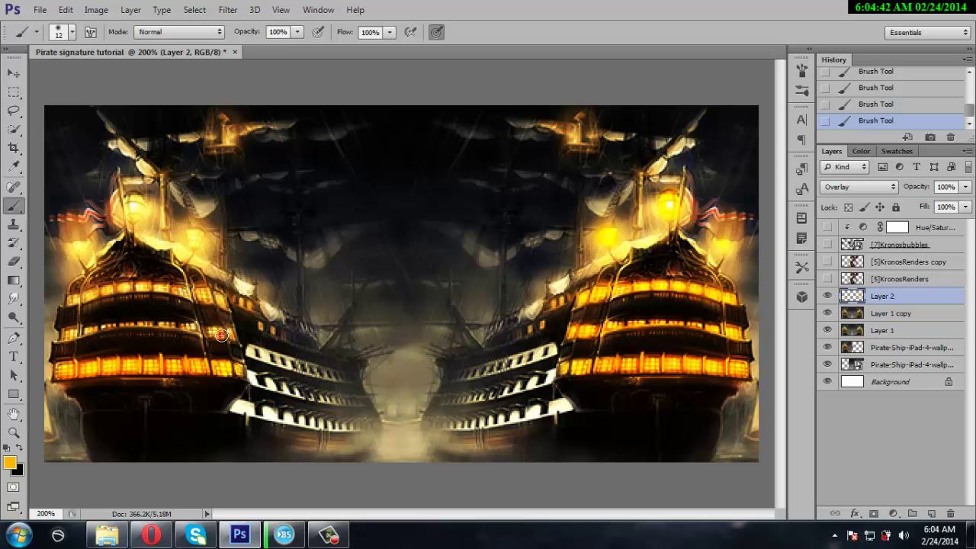
drag(220, 335, 53, 336)
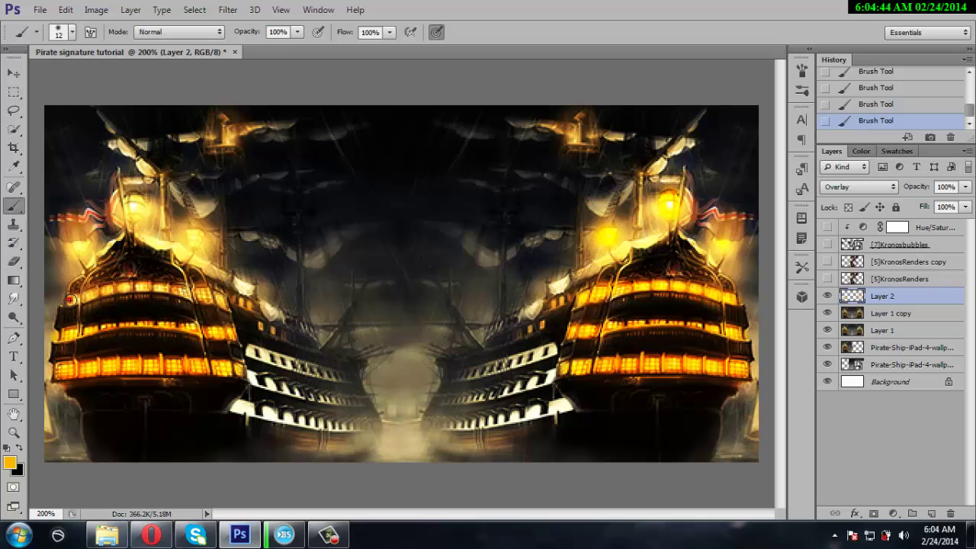
mouse_move(69, 300)
mouse_down()
mouse_move(228, 300)
mouse_move(262, 328)
mouse_up()
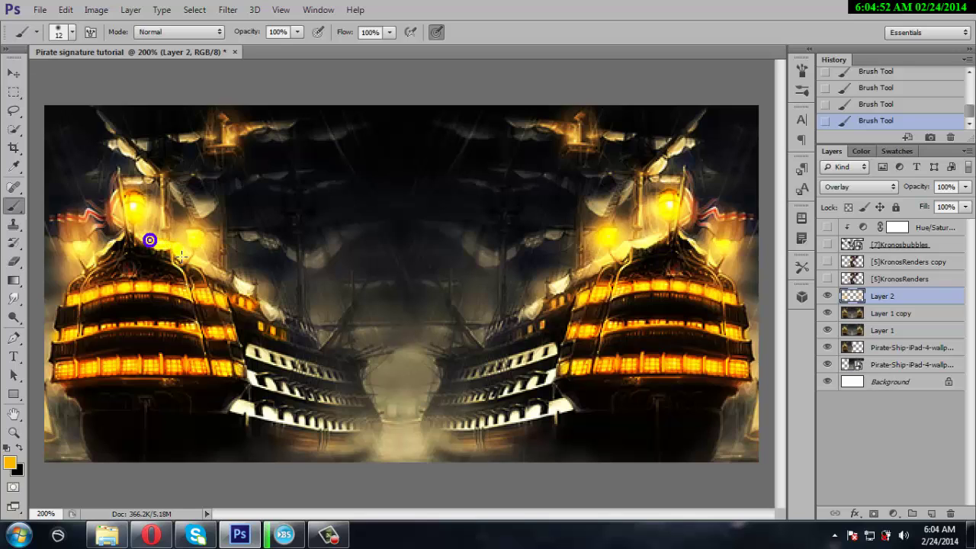
drag(148, 235, 203, 265)
click(870, 106)
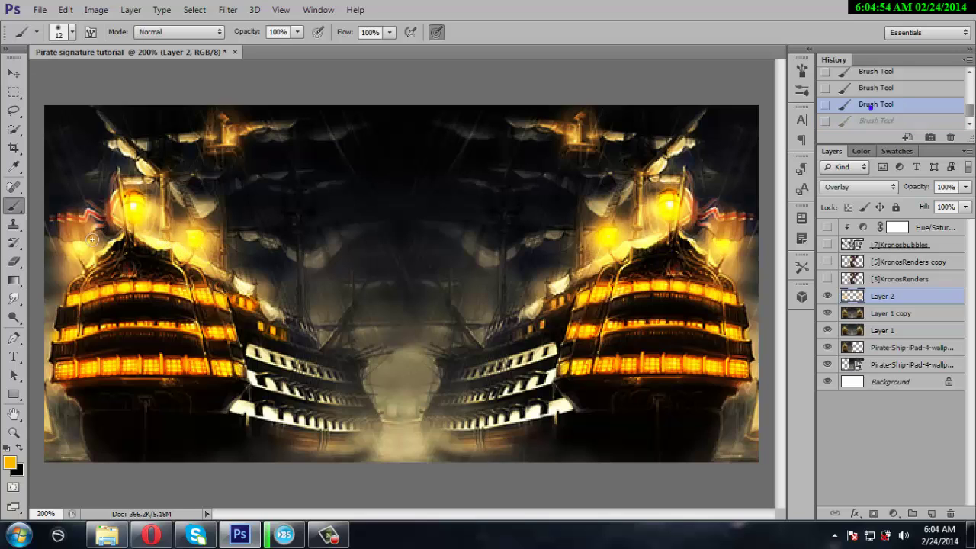
click(77, 246)
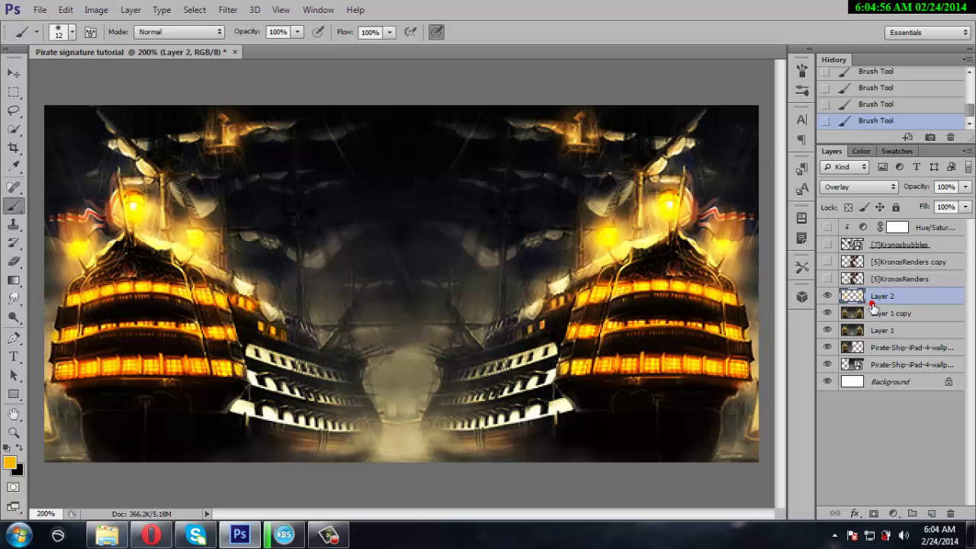
Show the character render, its copy, the Kronosbubbles layer and the bubbles' Hue/Saturation again
click(827, 278)
click(827, 261)
click(827, 244)
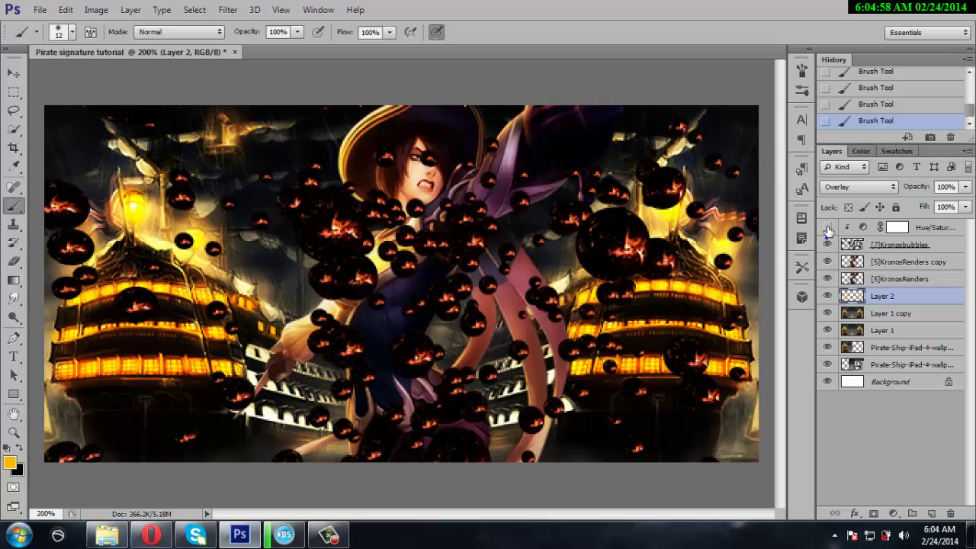
click(827, 228)
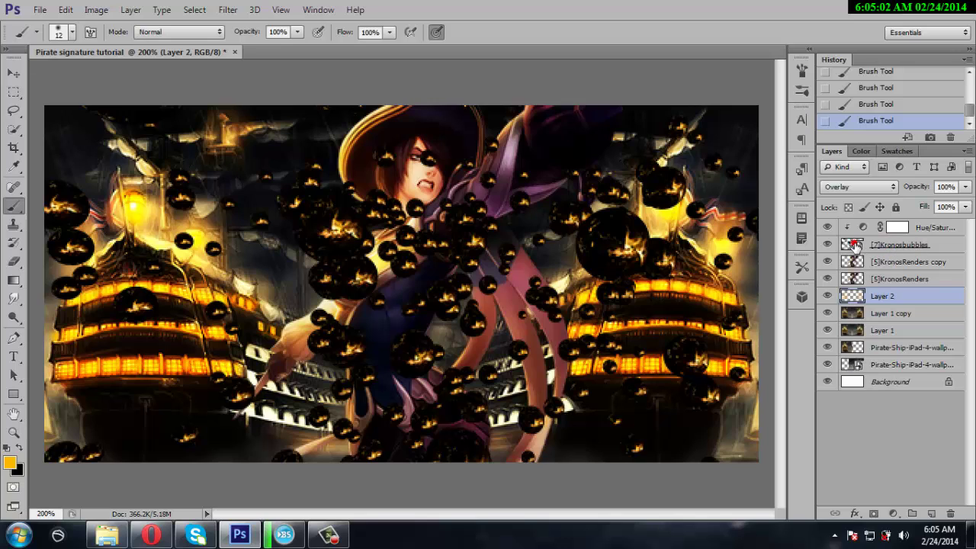
Move the bubbles and their hue adjustment below the character renders, then bring up the source-images folder
ctrl+click(929, 231)
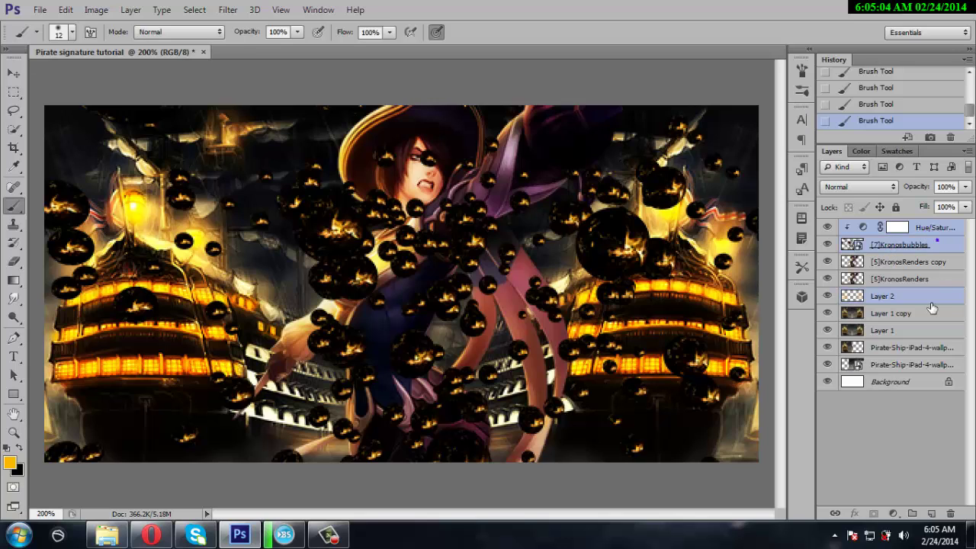
drag(941, 246, 934, 298)
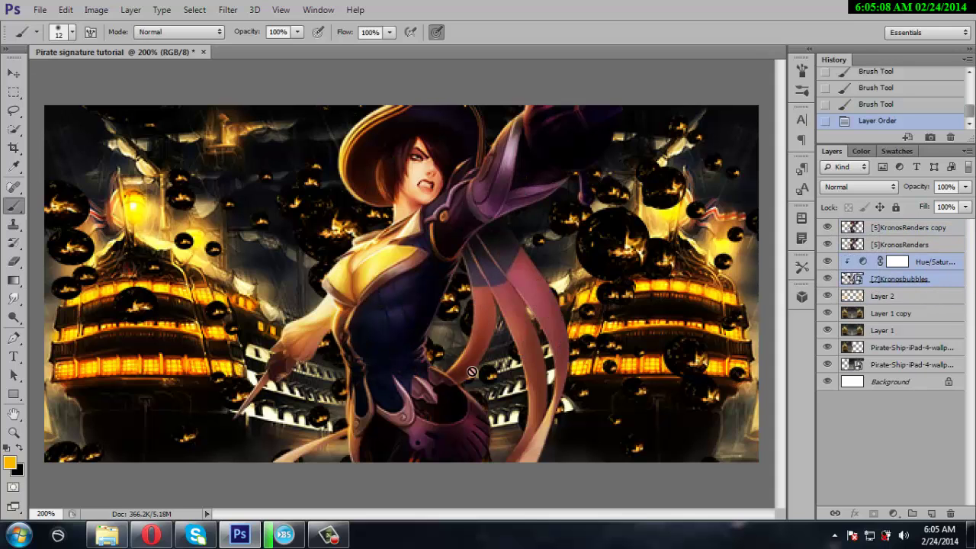
click(107, 535)
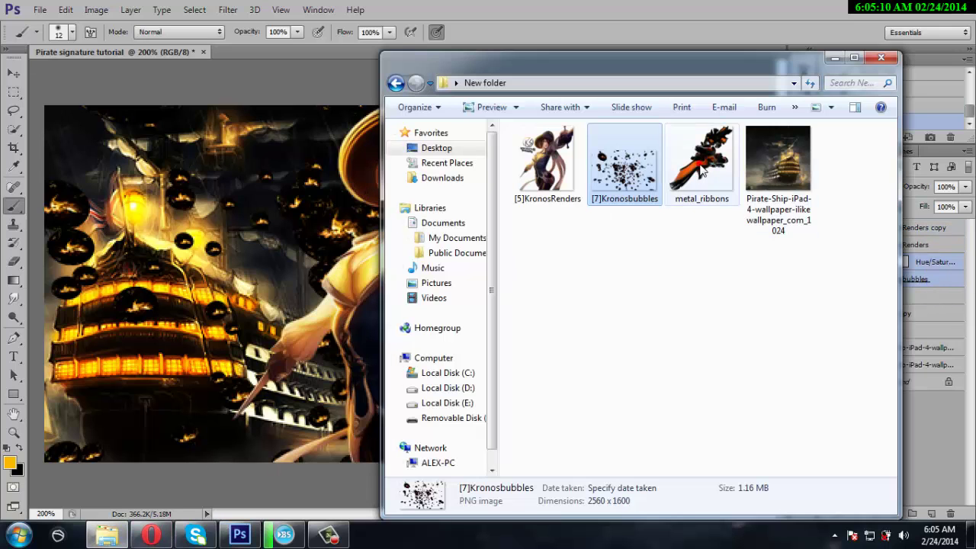
Place metal_ribbons rotated about -32 degrees, then duplicate it and shift the copy
drag(701, 162, 271, 360)
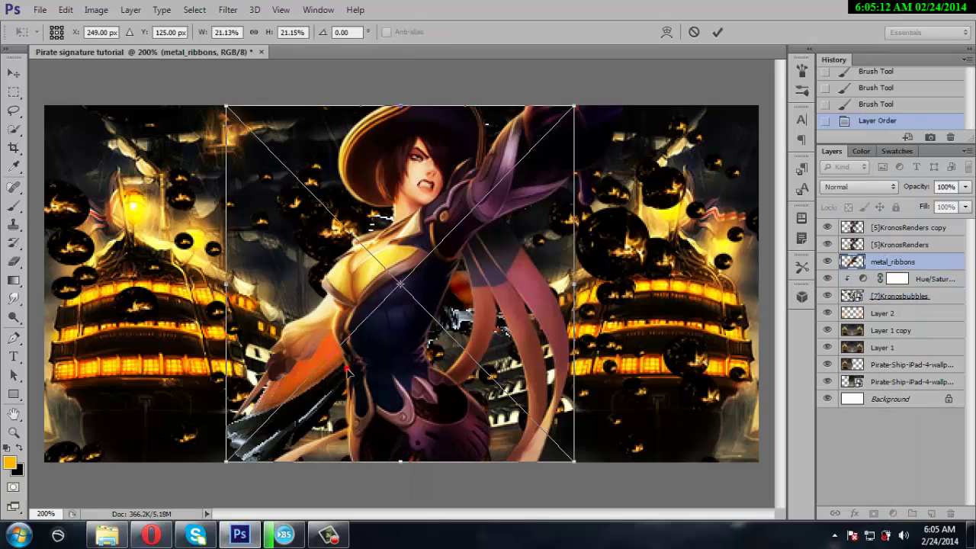
drag(436, 359, 388, 459)
mouse_move(549, 496)
mouse_down()
mouse_move(553, 383)
mouse_move(541, 308)
mouse_up()
mouse_move(389, 364)
mouse_down()
mouse_move(399, 442)
mouse_move(409, 444)
mouse_up()
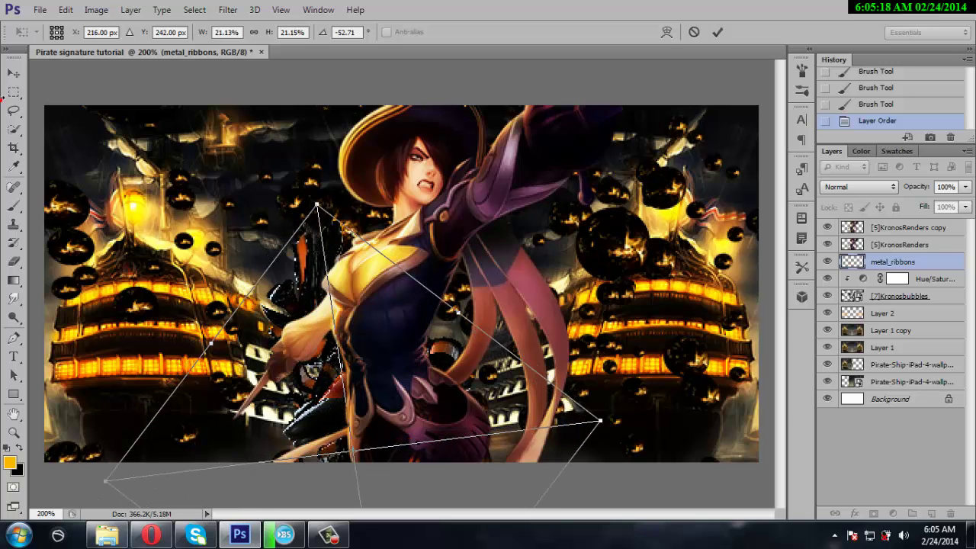
click(14, 73)
click(437, 218)
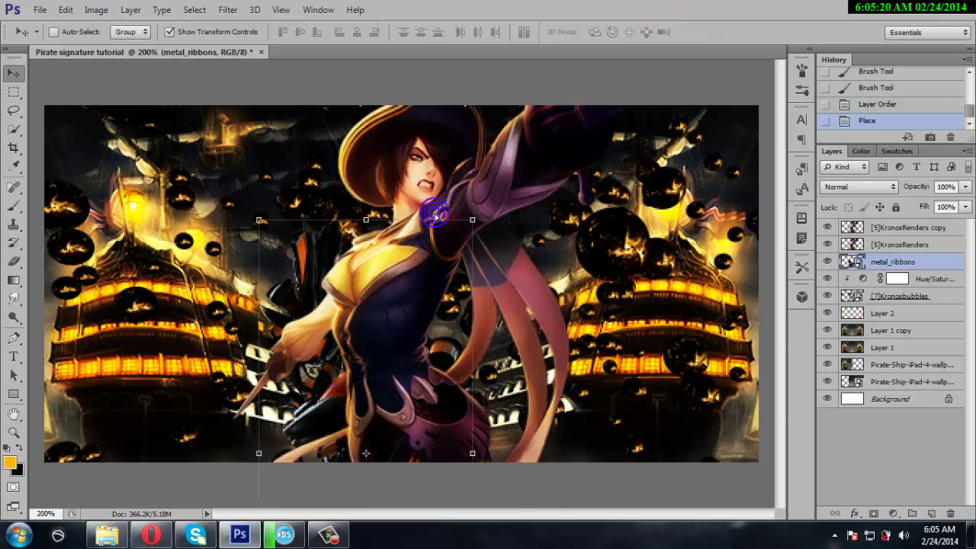
key(ctrl+j)
mouse_move(385, 335)
mouse_down()
mouse_move(485, 352)
mouse_move(478, 356)
mouse_move(489, 365)
mouse_up()
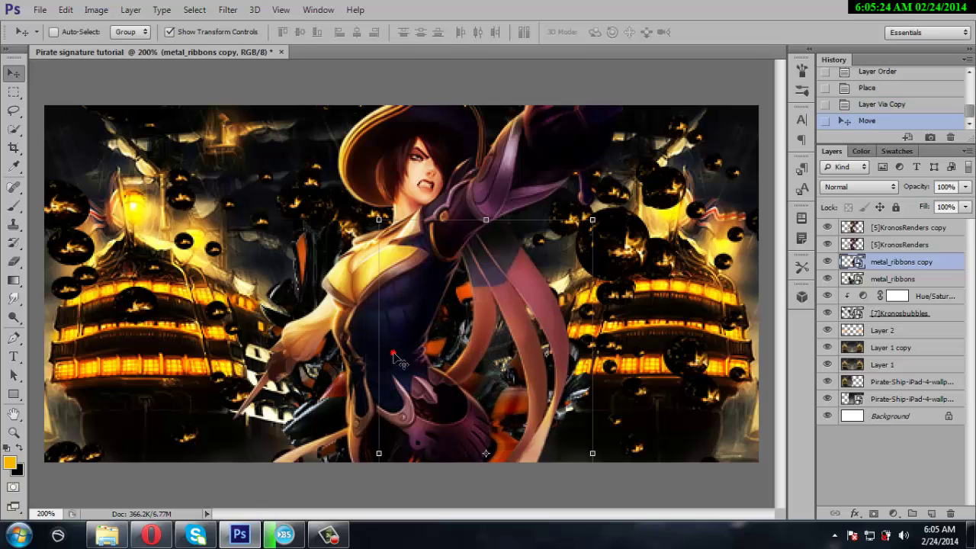
Place another slightly enlarged metal_ribbons across the lower centre, above the character render
click(905, 229)
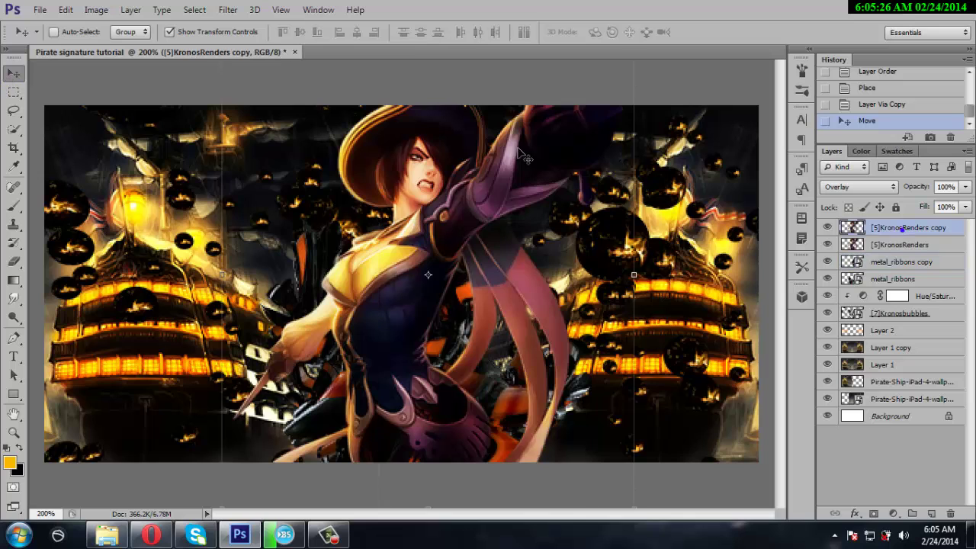
click(106, 535)
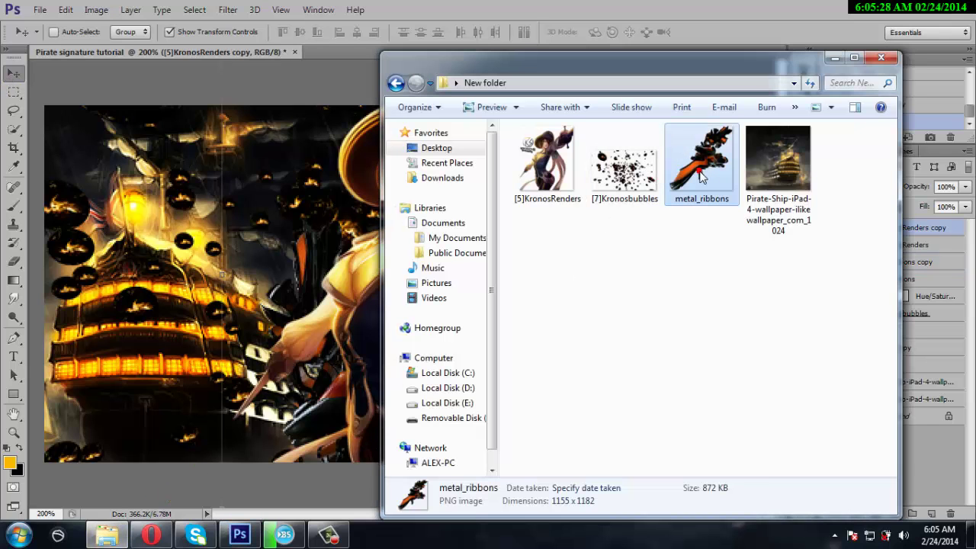
drag(701, 175, 351, 380)
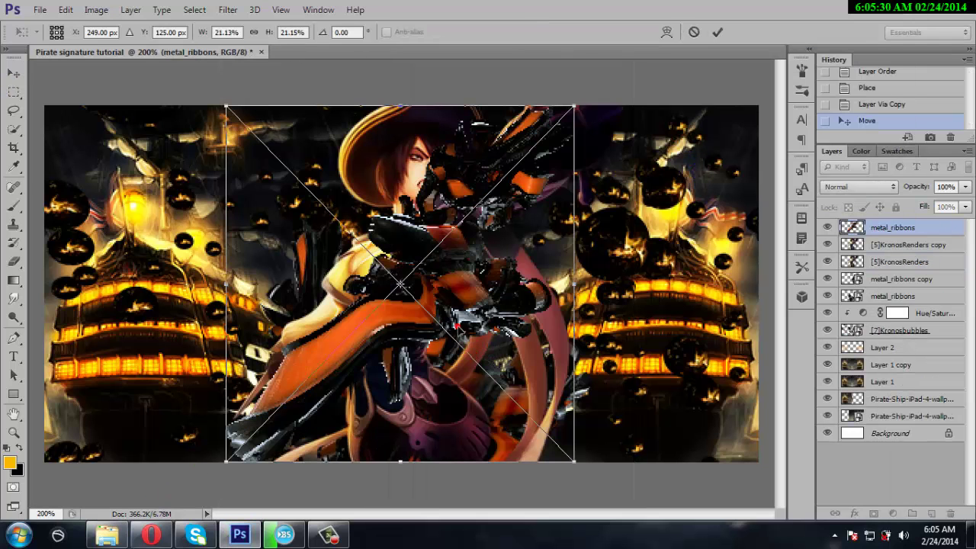
mouse_move(489, 351)
mouse_down()
mouse_move(482, 459)
mouse_move(503, 486)
mouse_up()
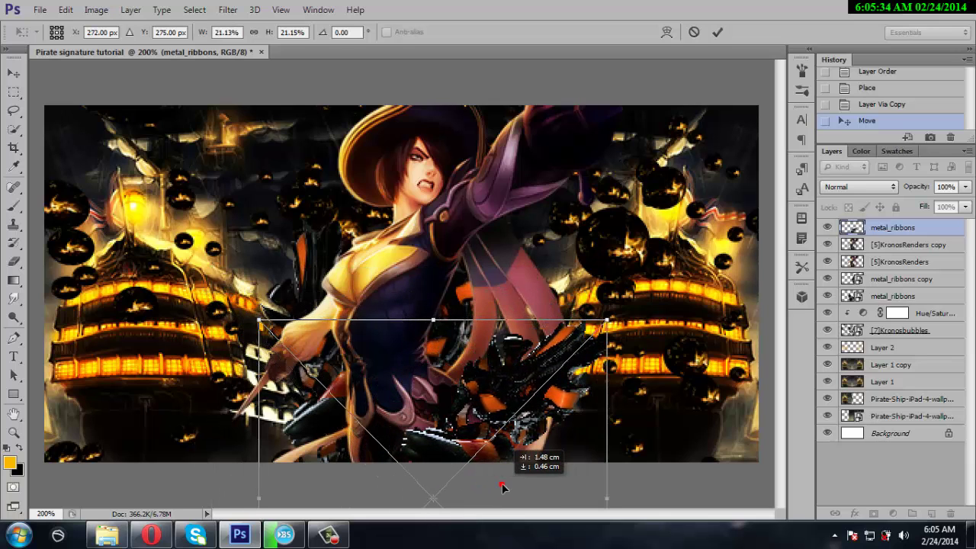
mouse_move(606, 313)
mouse_down()
mouse_move(516, 396)
mouse_move(530, 395)
mouse_up()
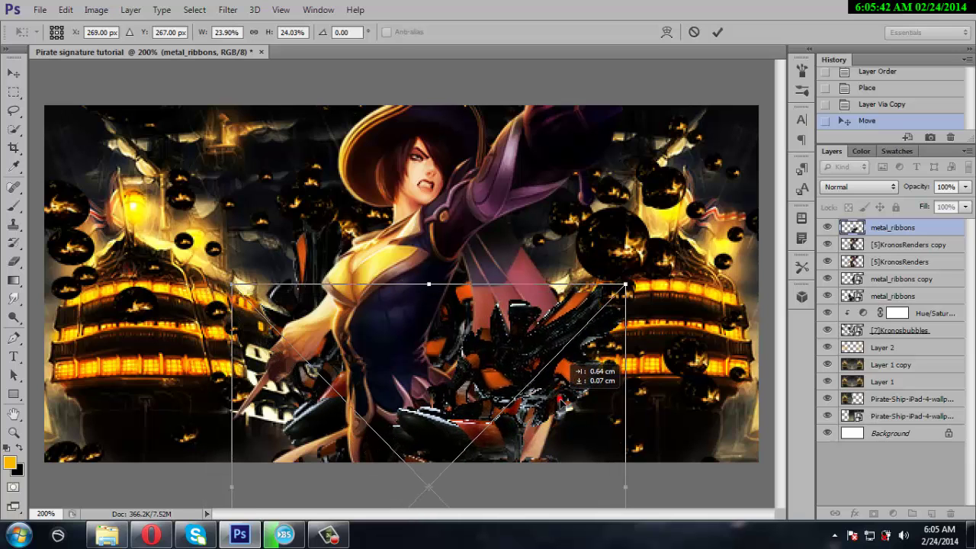
drag(548, 414, 531, 427)
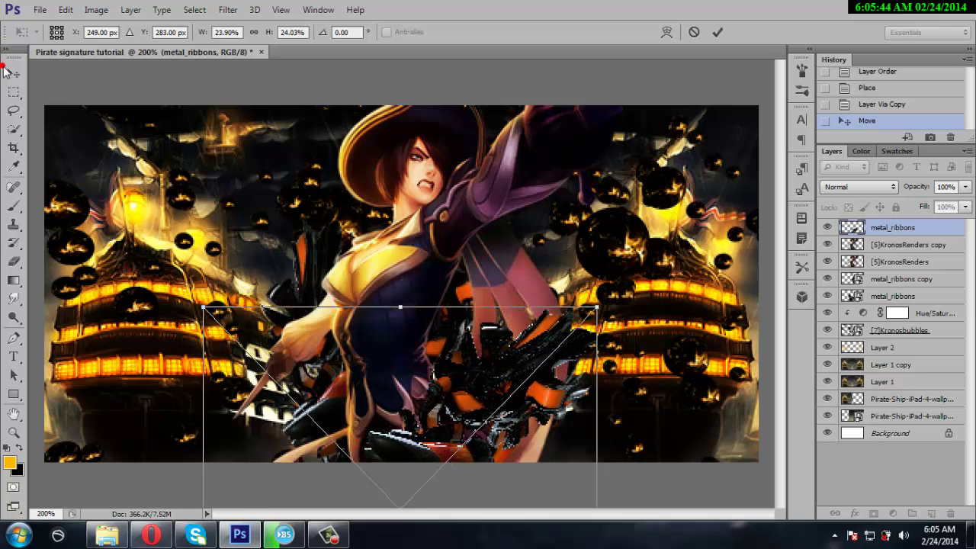
click(11, 71)
click(415, 210)
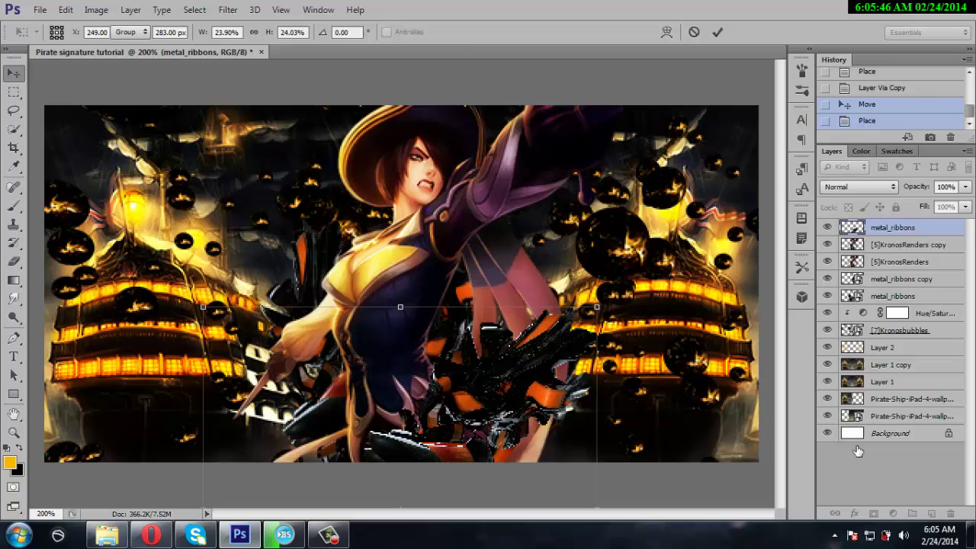
Add a Hue/Saturation adjustment at hue +27 clipped to the top ribbons layer
click(893, 513)
click(884, 342)
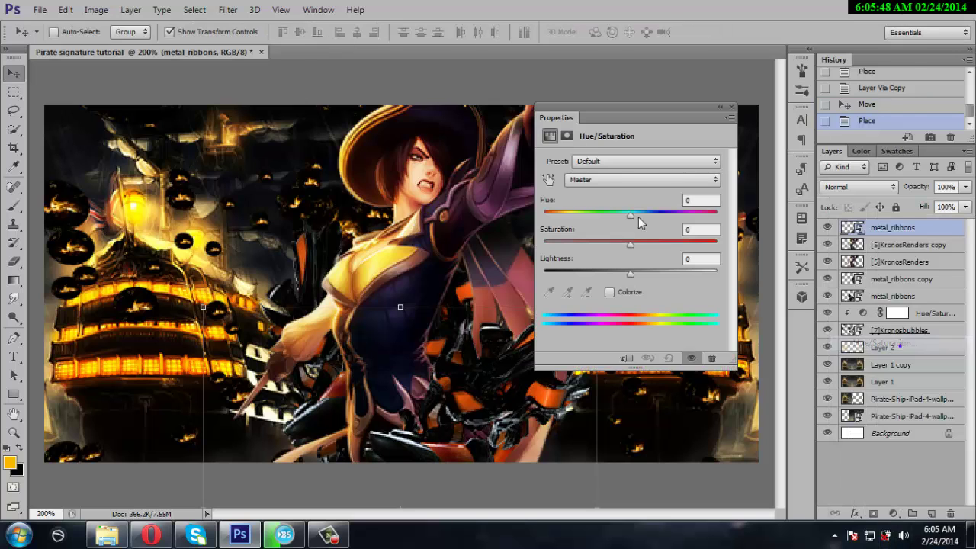
drag(630, 214, 653, 213)
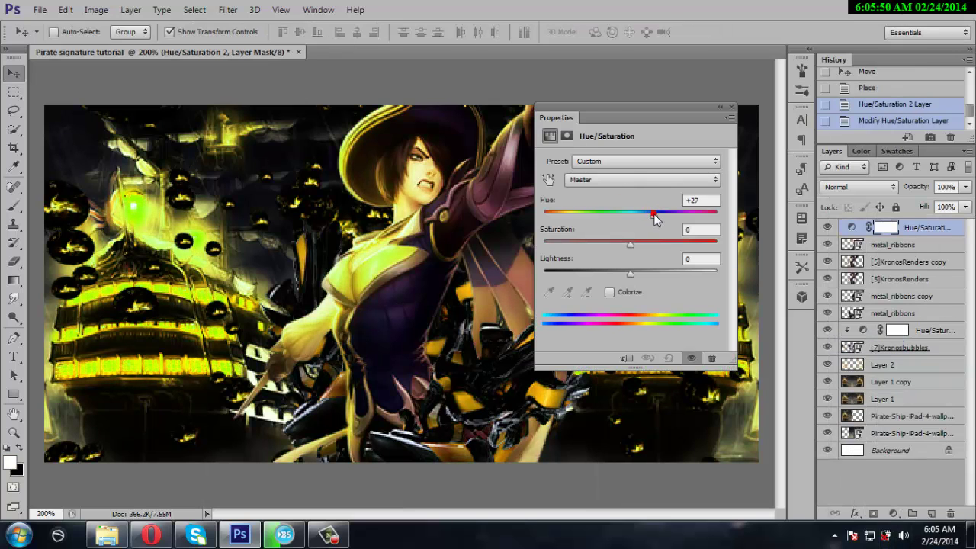
click(732, 106)
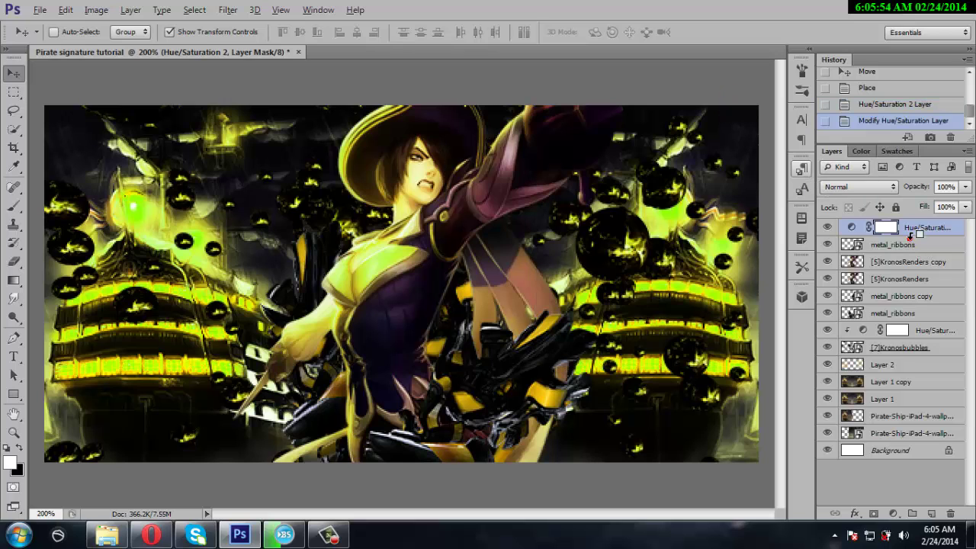
alt+click(909, 236)
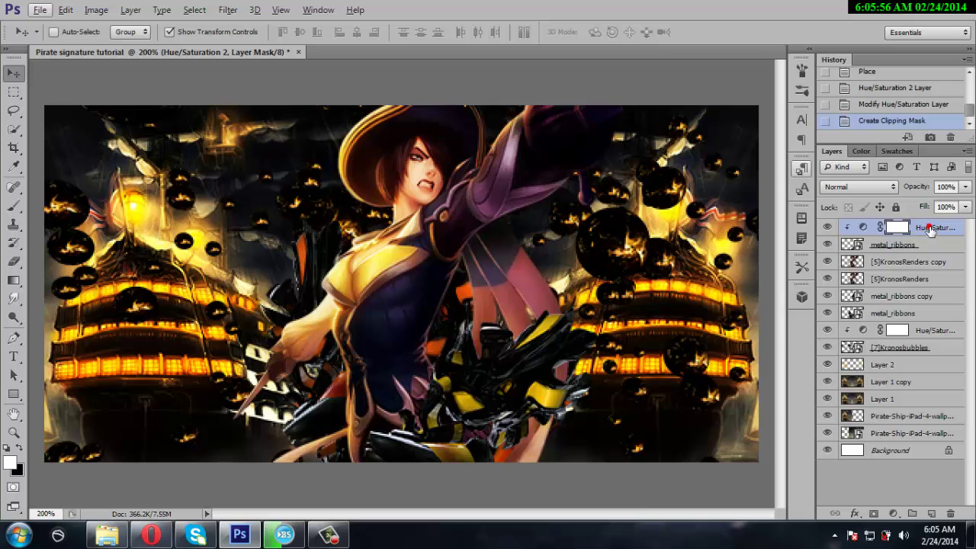
Duplicate the hue adjustment, merge the two lower ribbons layers and clip the copy to them
key(ctrl+j)
mouse_move(929, 229)
mouse_down()
mouse_move(936, 312)
mouse_move(924, 312)
mouse_up()
click(915, 319)
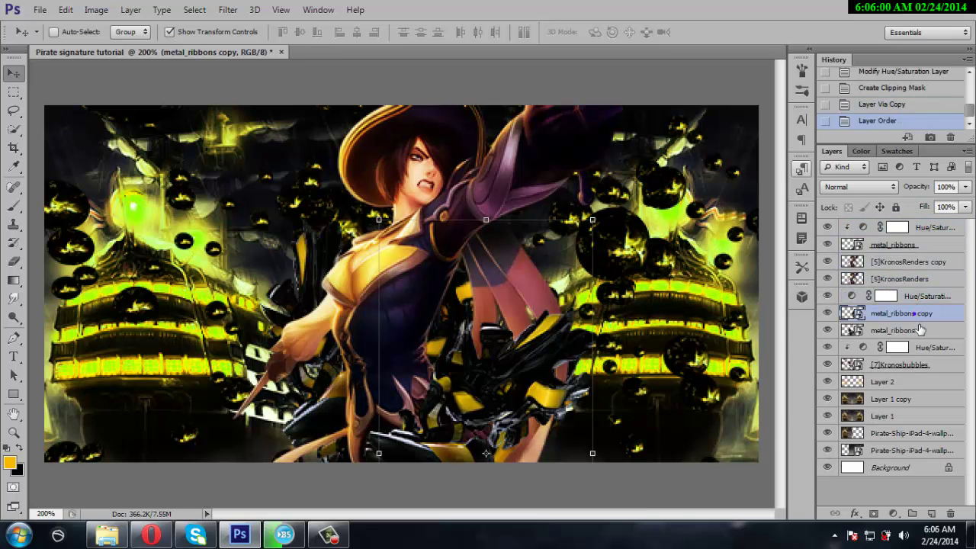
right_click(920, 330)
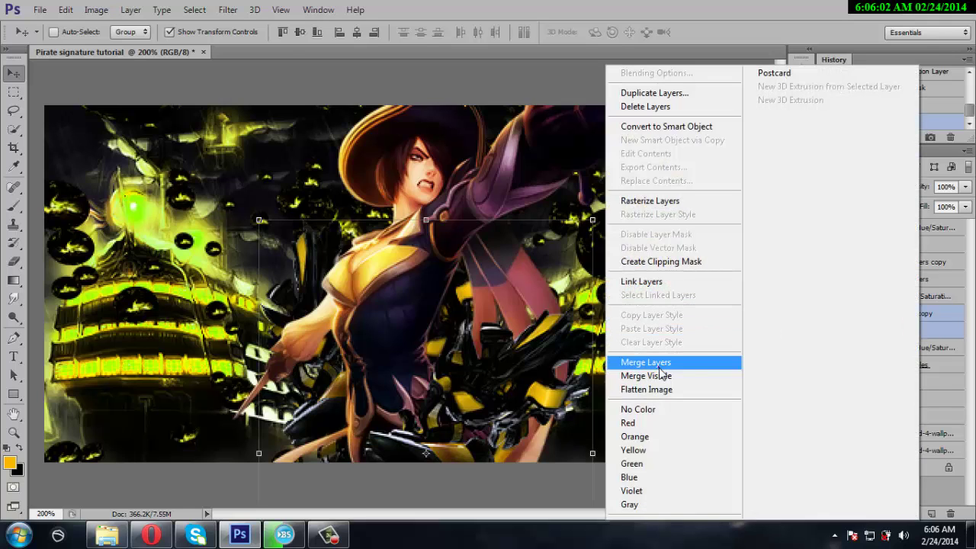
click(658, 364)
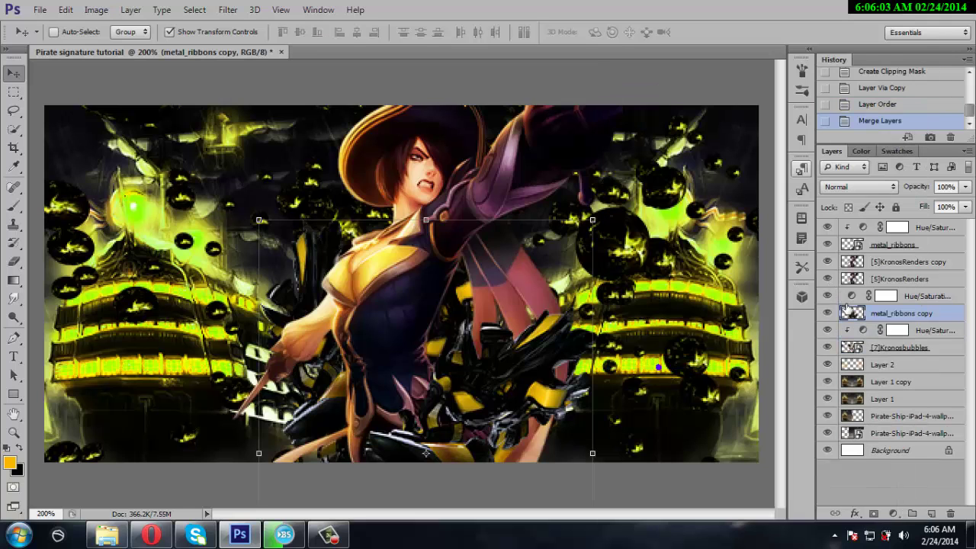
alt+click(912, 298)
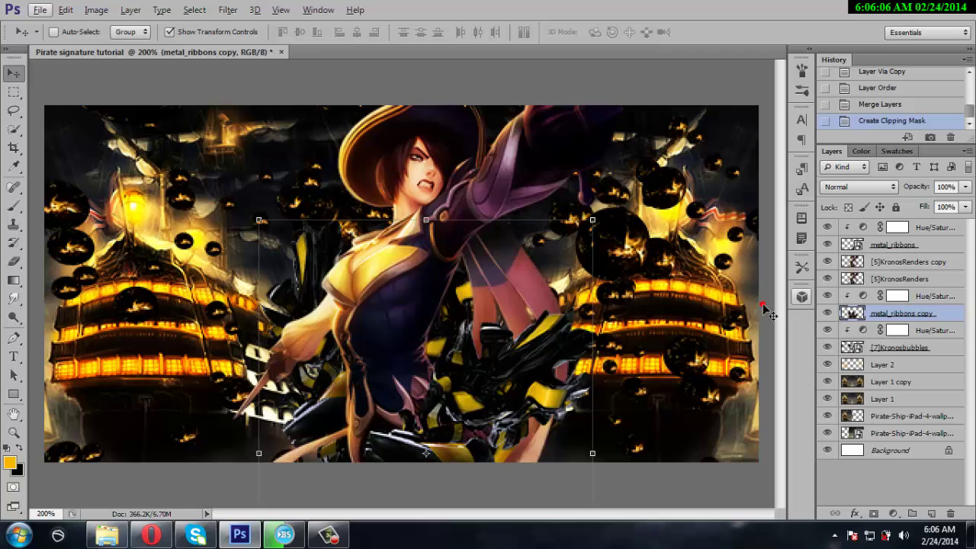
Fine-tune the lower ribbons' hue and lower the top ribbons' hue to +12
double_click(863, 297)
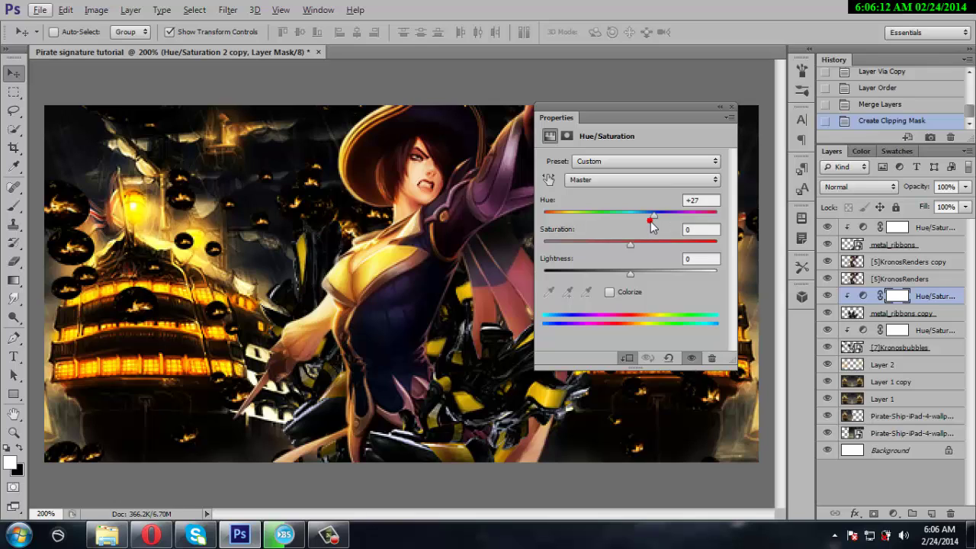
drag(651, 221, 643, 214)
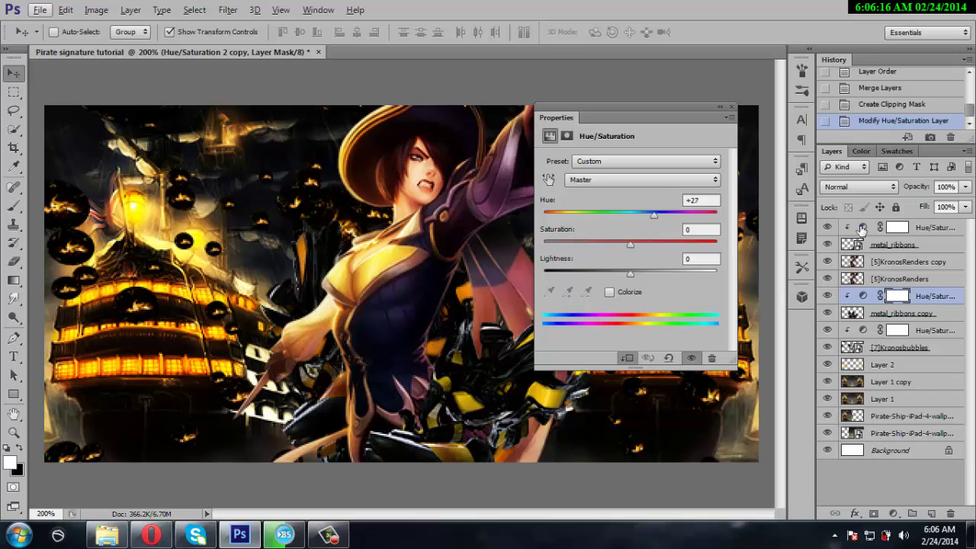
click(864, 227)
drag(653, 218, 642, 214)
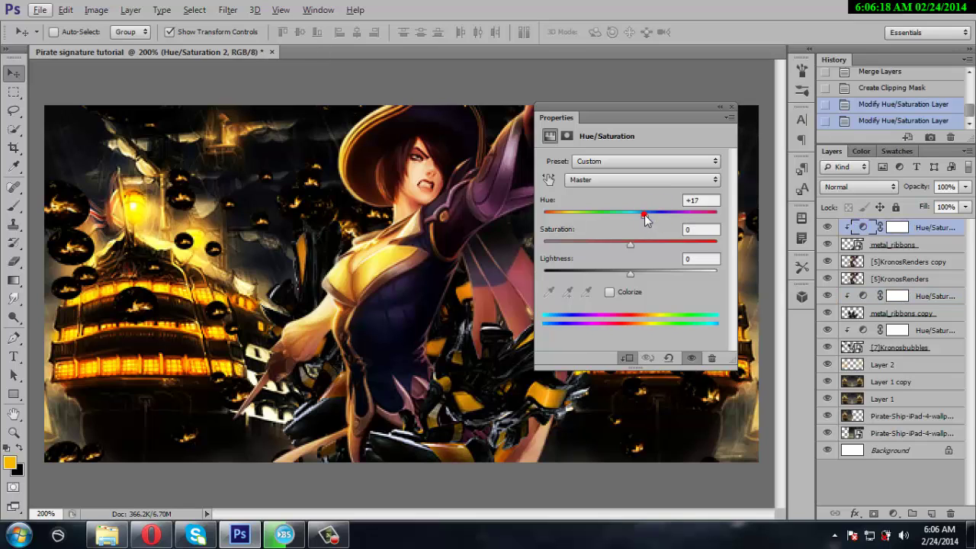
click(730, 106)
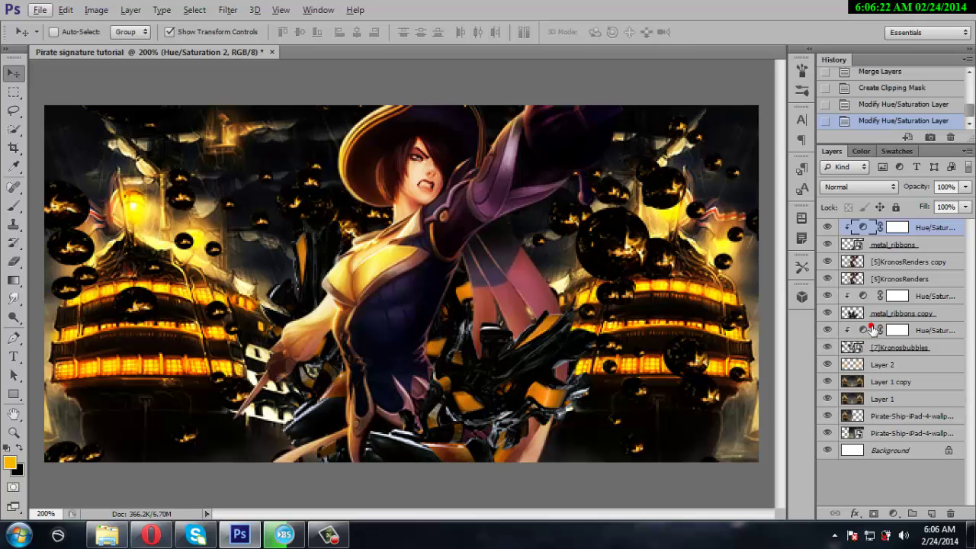
Lower the bubbles' Hue/Saturation hue to +16
double_click(866, 331)
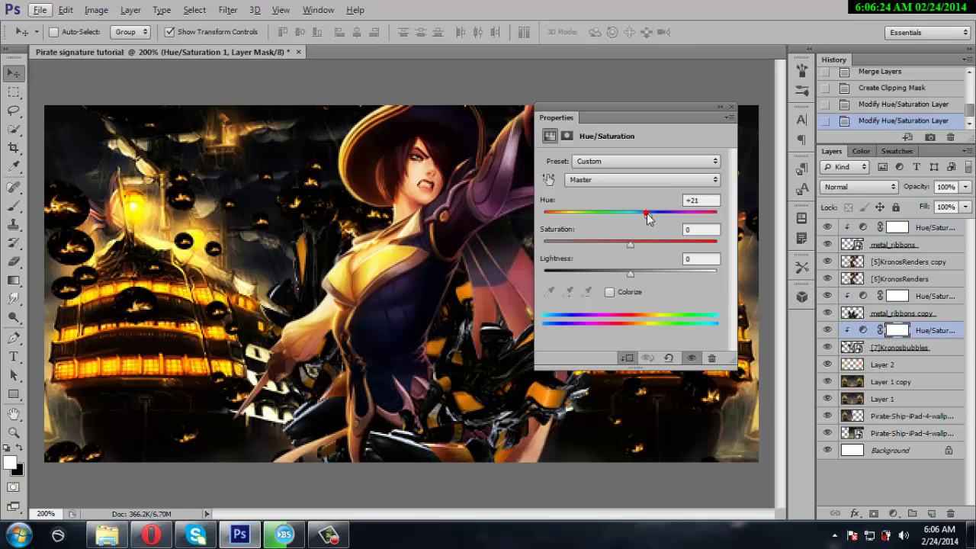
drag(646, 213, 644, 213)
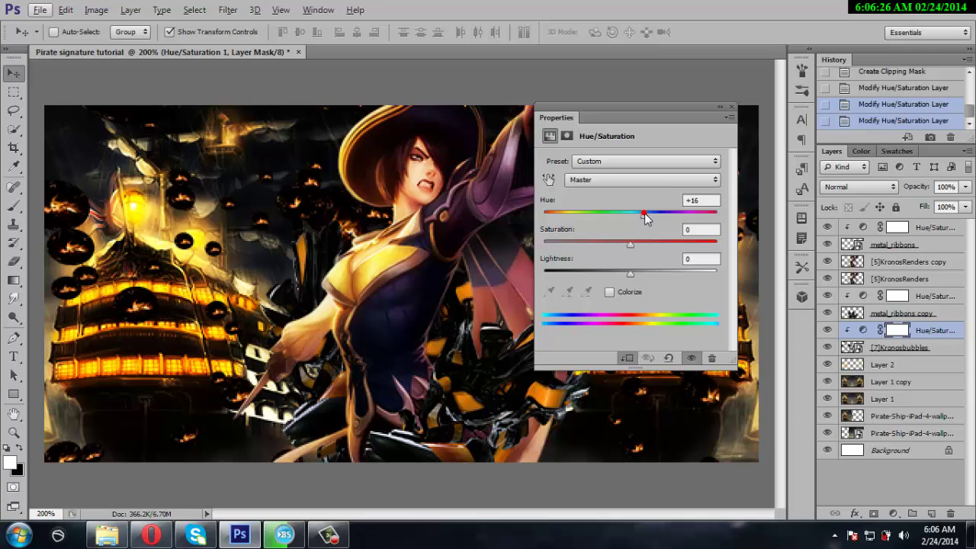
click(730, 107)
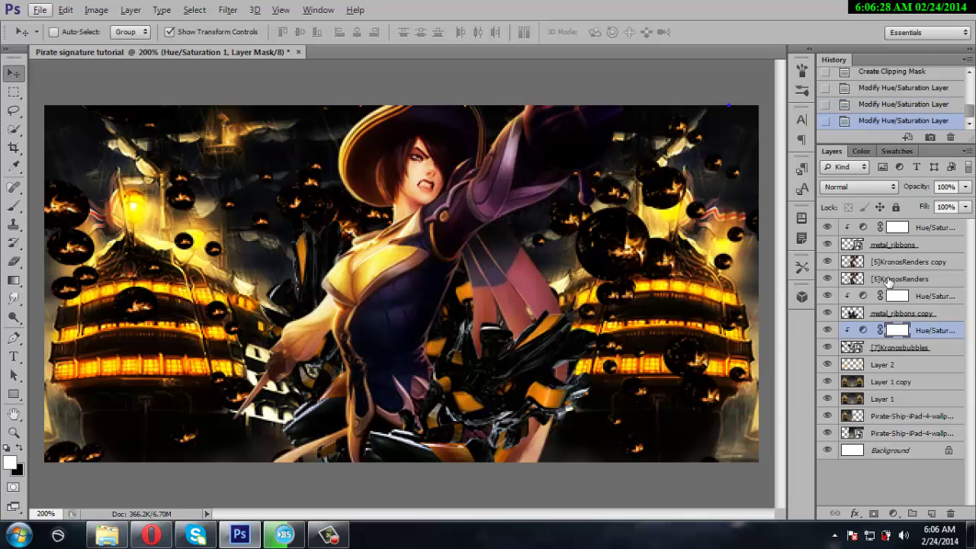
click(938, 223)
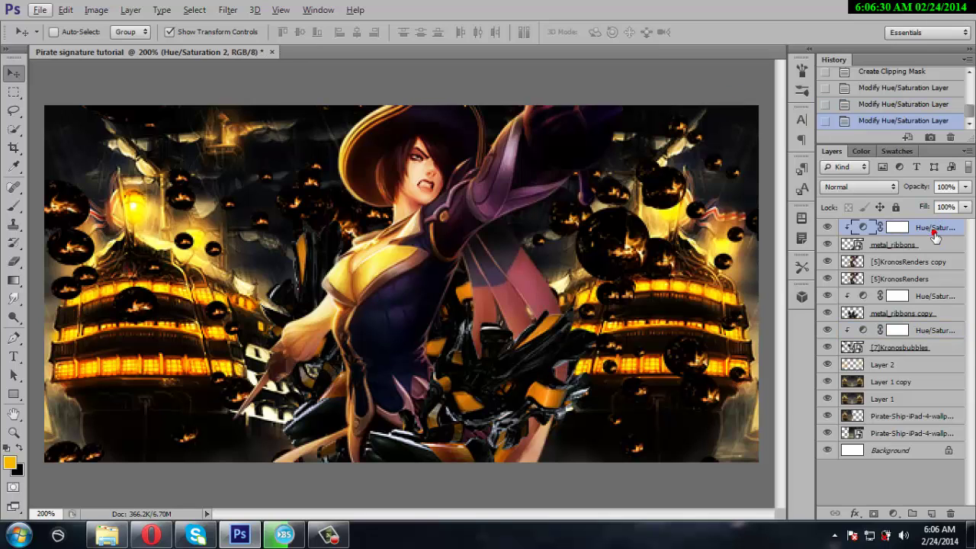
Add a Gradient Map layer and set its starting colour stop to #631a0f
click(894, 514)
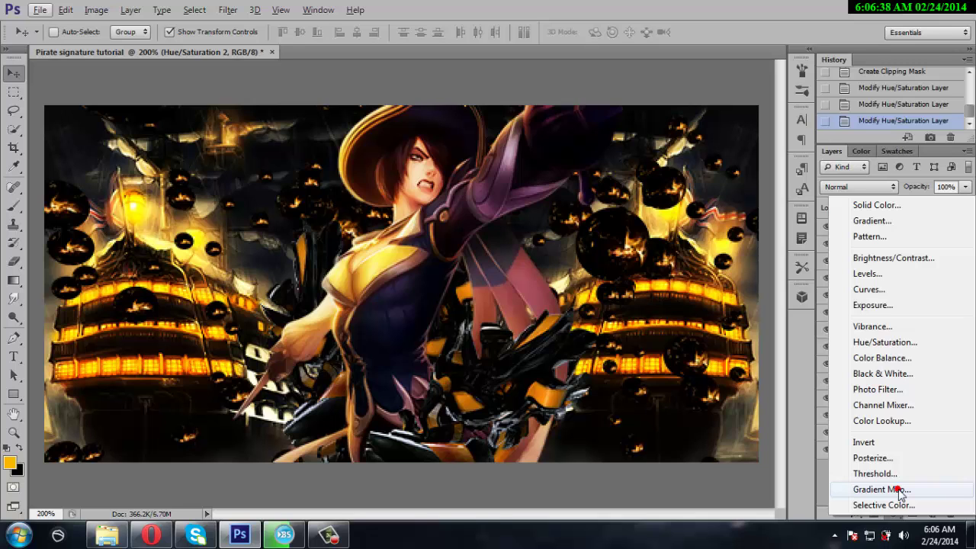
click(899, 491)
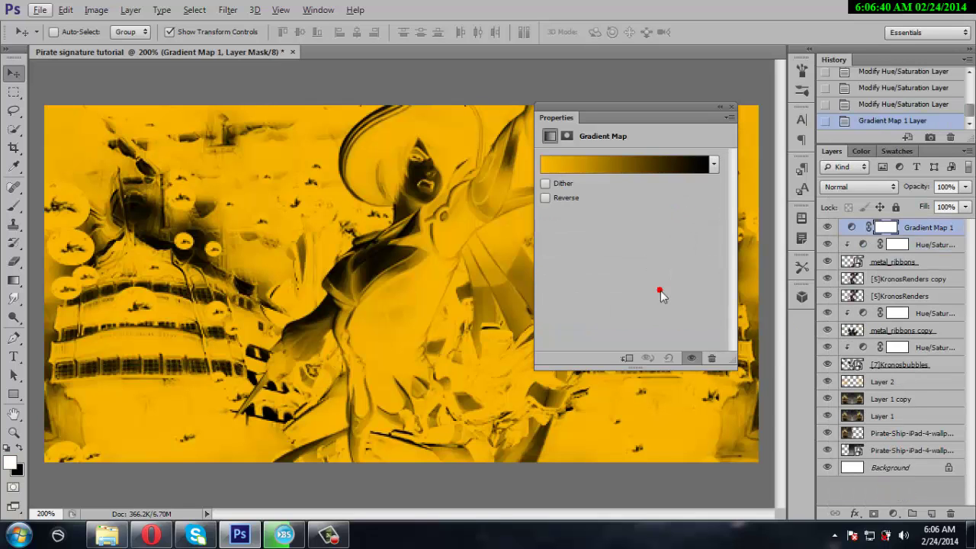
click(588, 182)
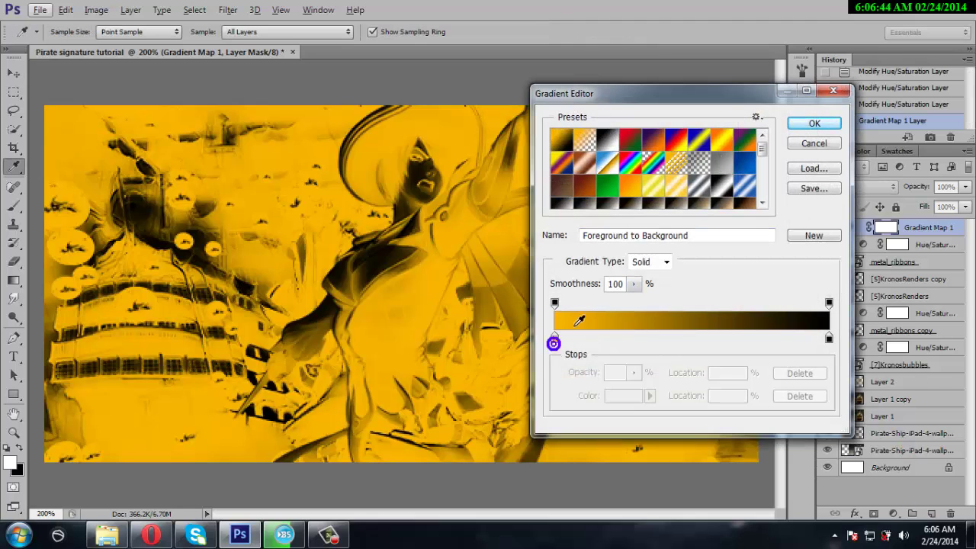
click(555, 338)
click(623, 395)
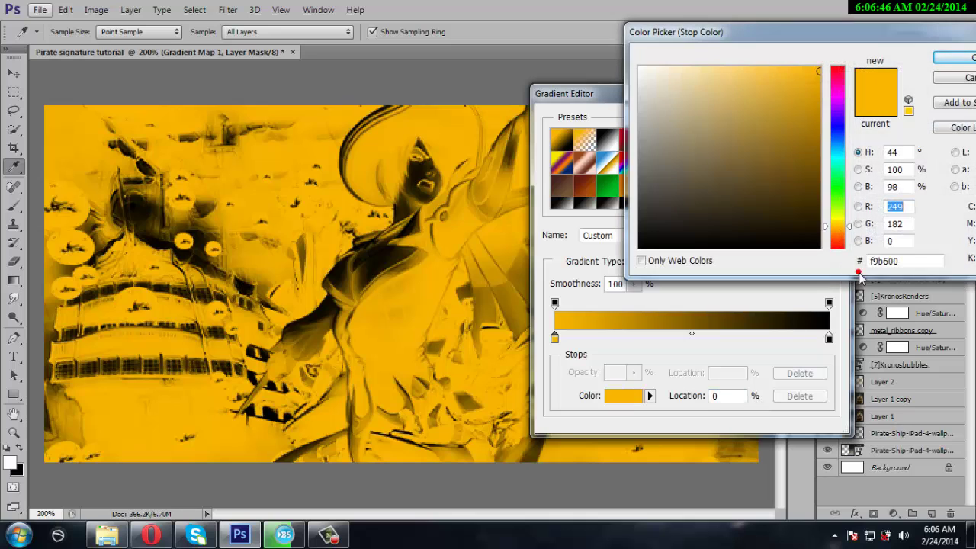
key(BackSpace)
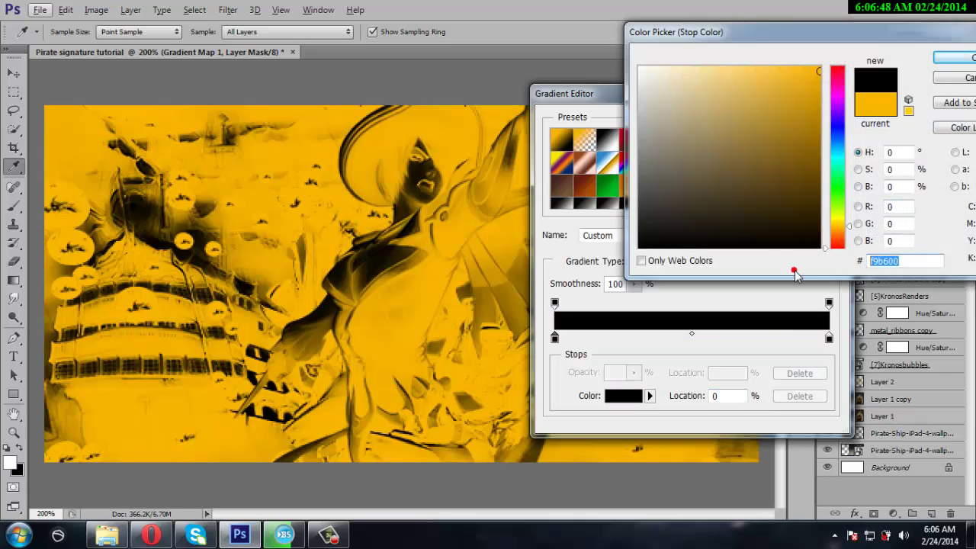
text(63)
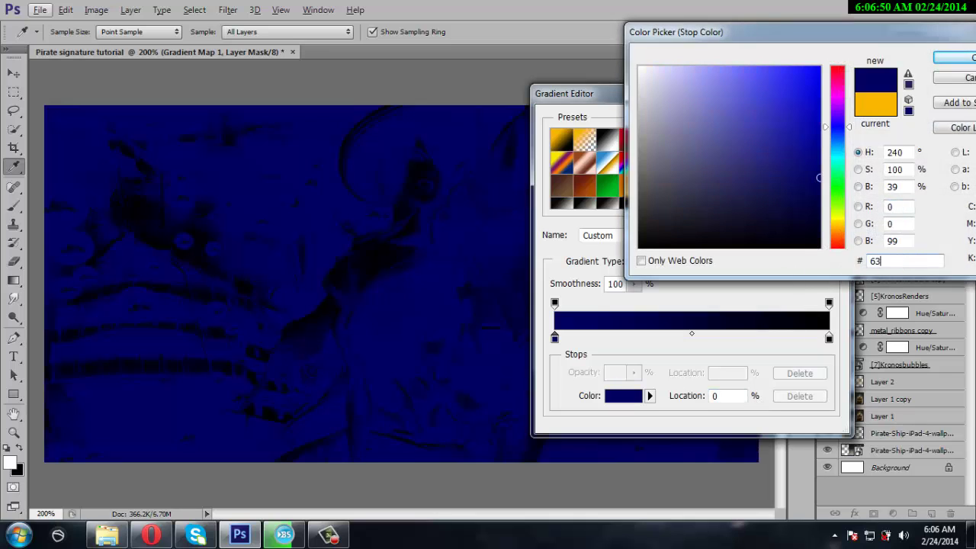
text(a0)
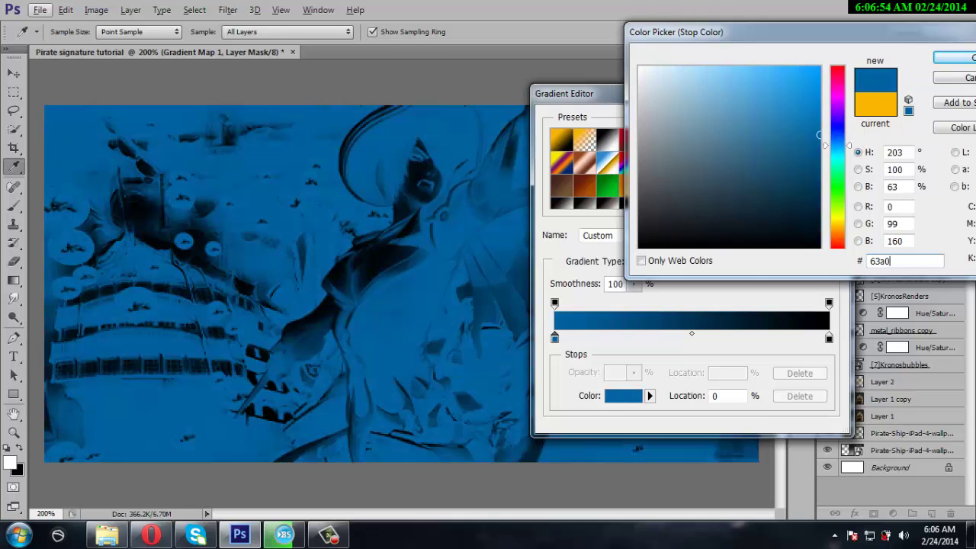
key(BackSpace)
key(BackSpace)
text(1)
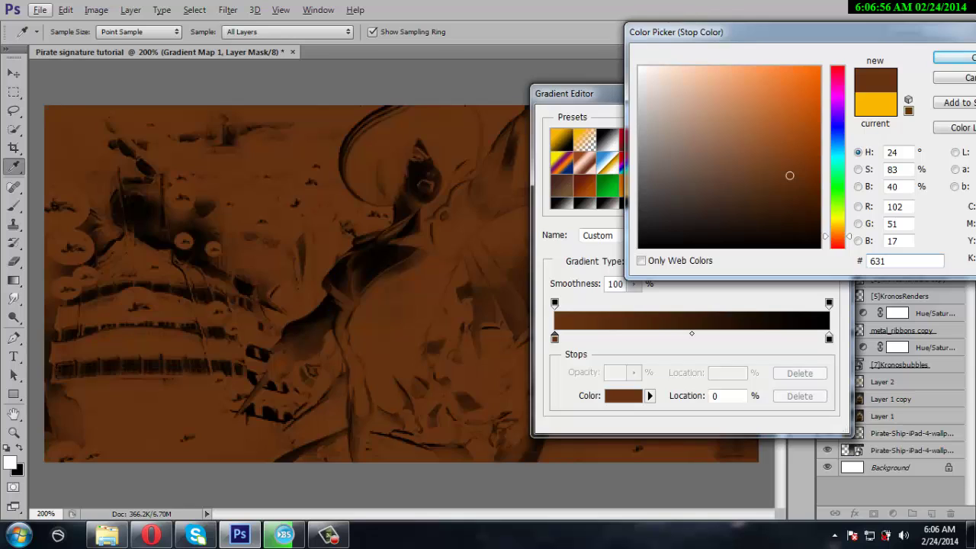
text(a0f)
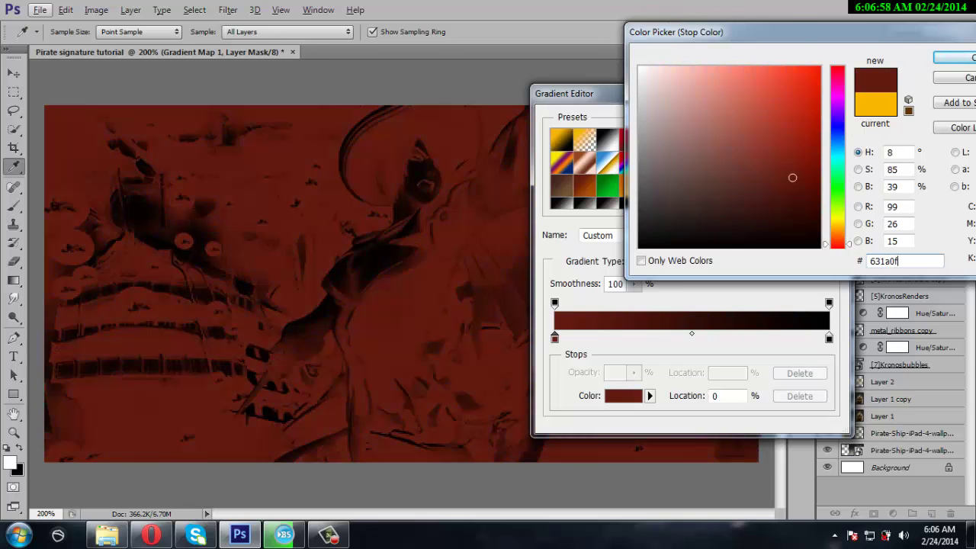
click(957, 58)
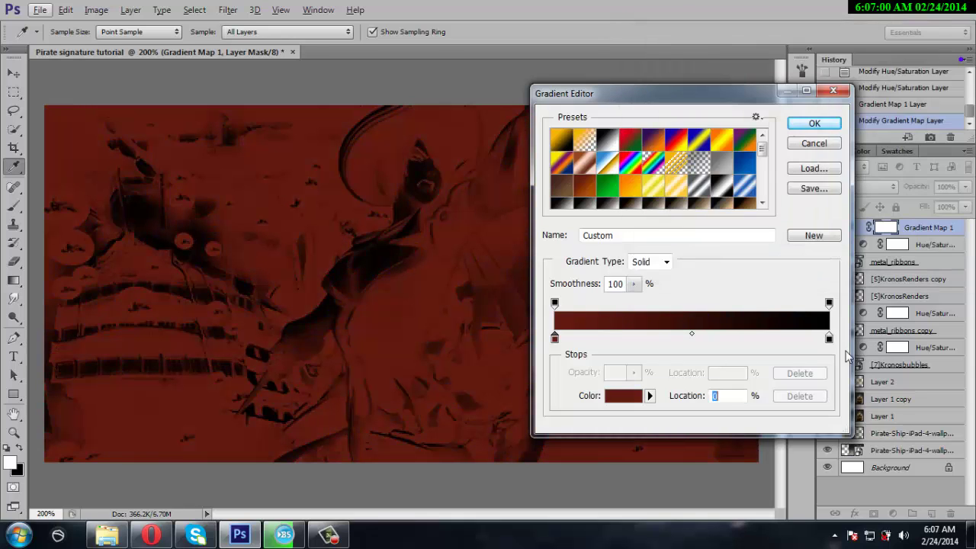
Set the gradient's ending colour stop to burnt orange #ae5003 and accept the gradient
click(828, 340)
click(623, 396)
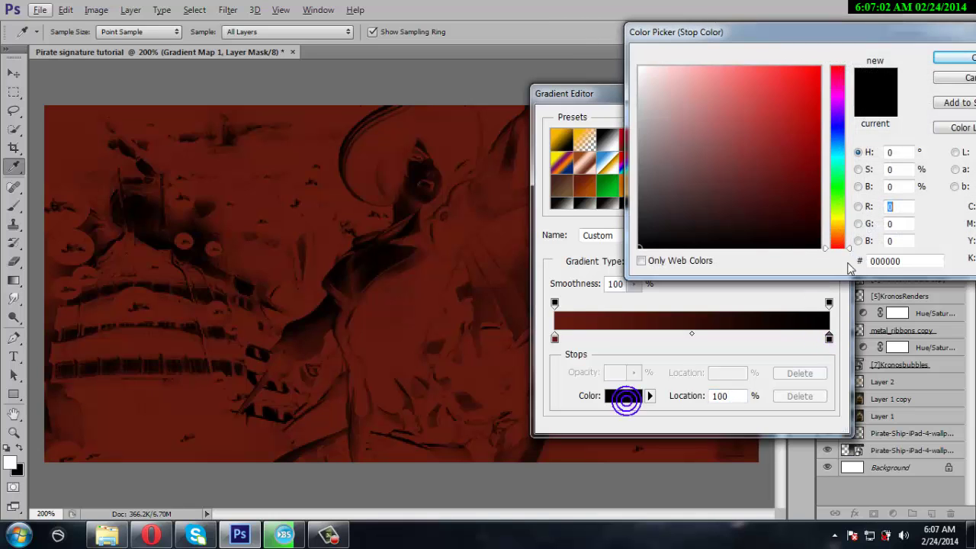
drag(905, 263, 807, 272)
text(a)
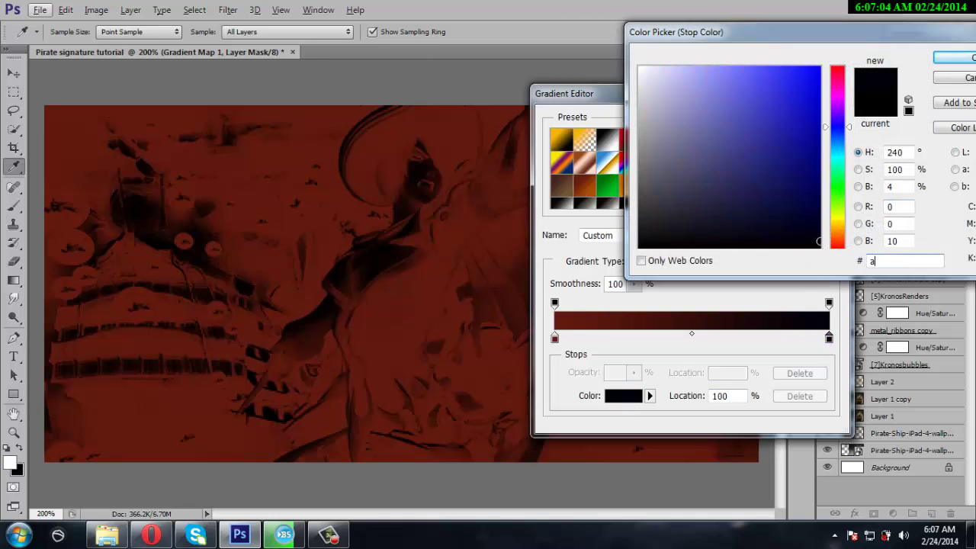
text(e5)
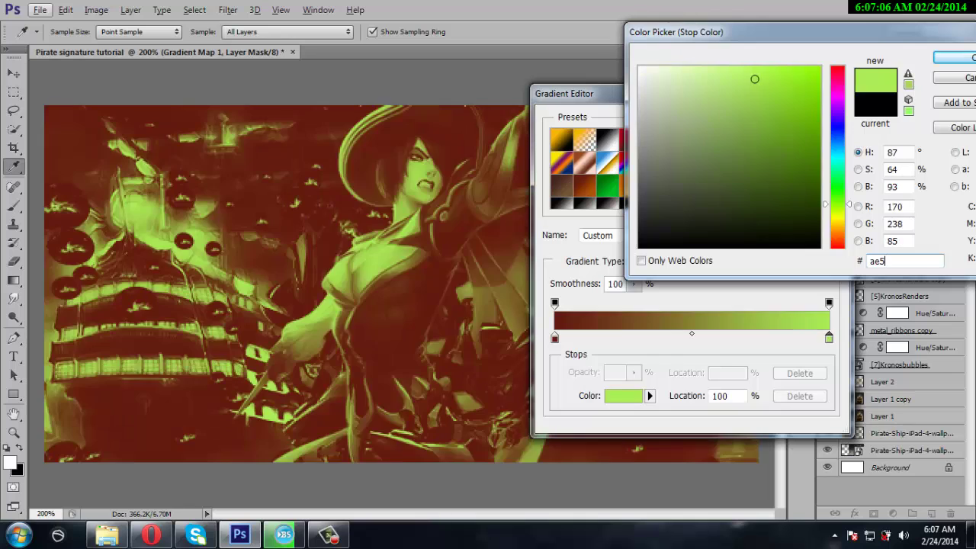
text(003)
click(955, 58)
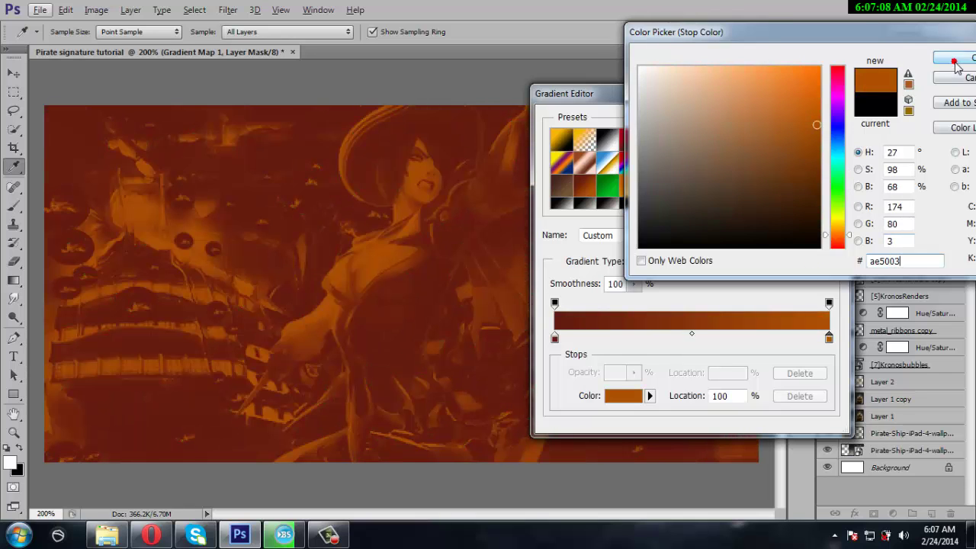
click(754, 124)
Set Gradient Map 1 to Soft Light blend mode with 35% opacity
click(869, 187)
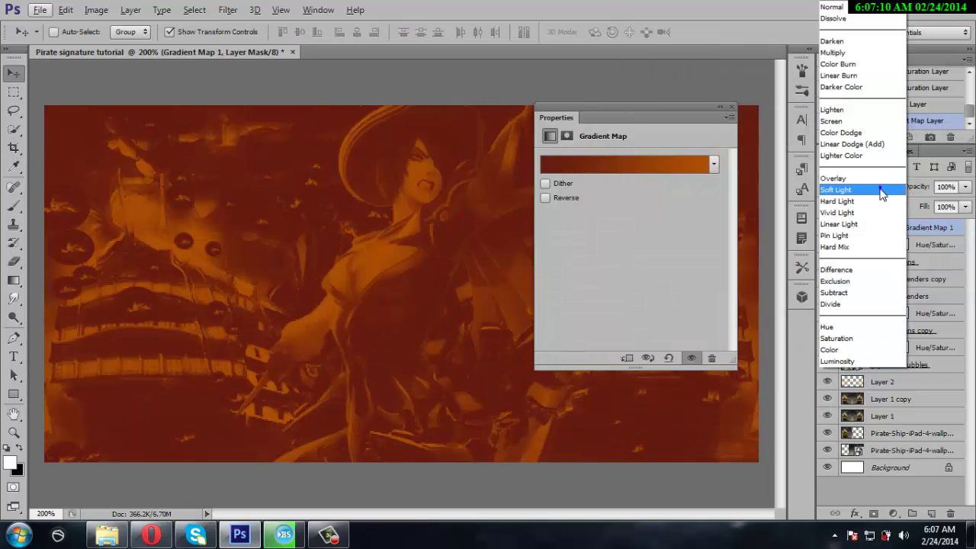
click(865, 189)
click(966, 189)
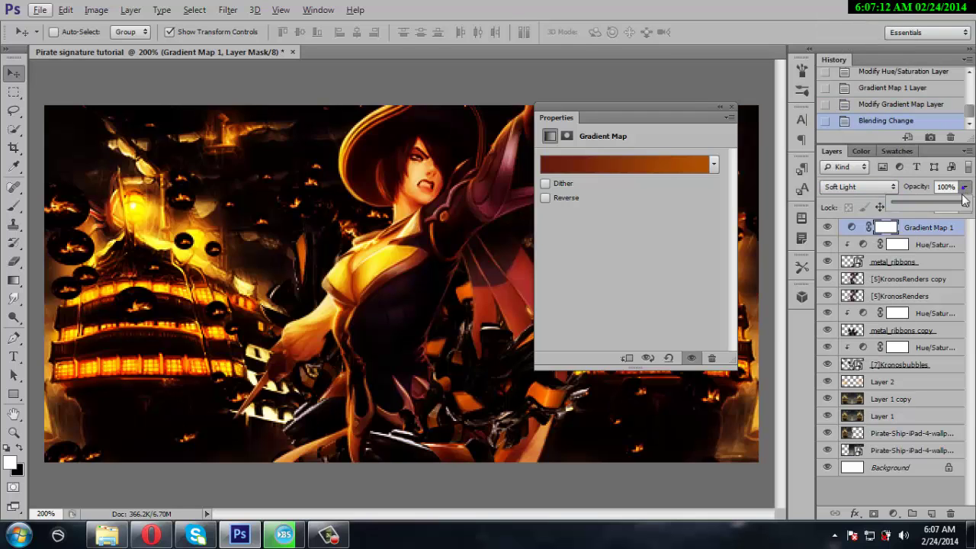
drag(964, 203, 916, 203)
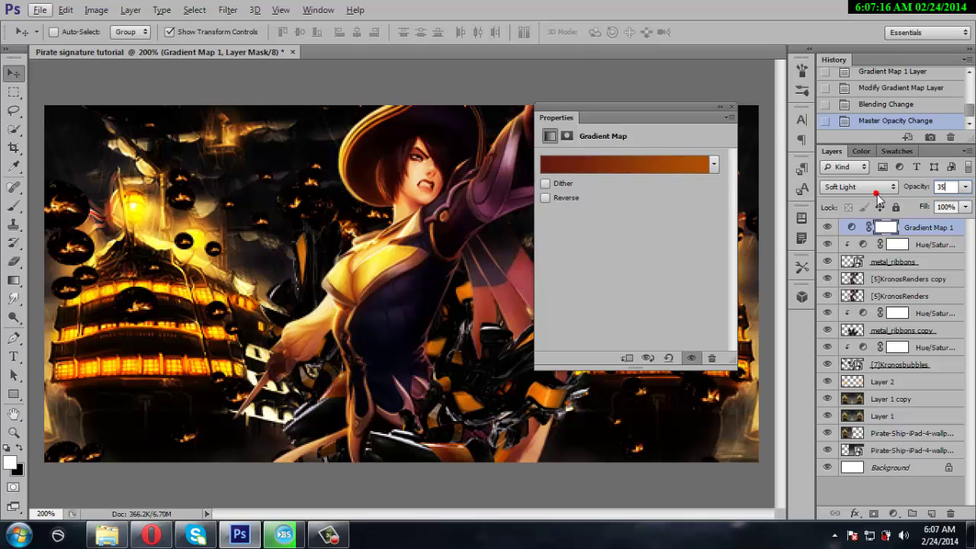
click(877, 191)
click(869, 189)
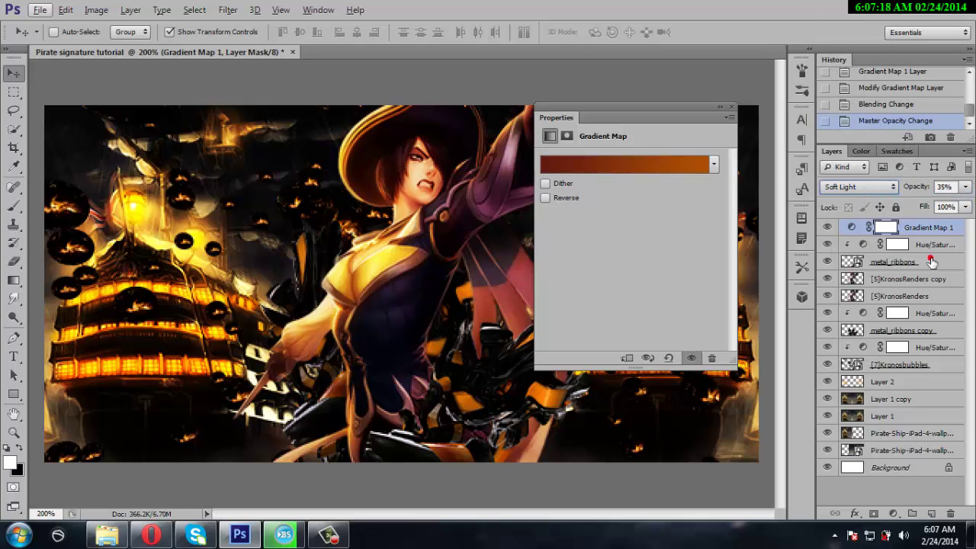
click(919, 227)
click(730, 106)
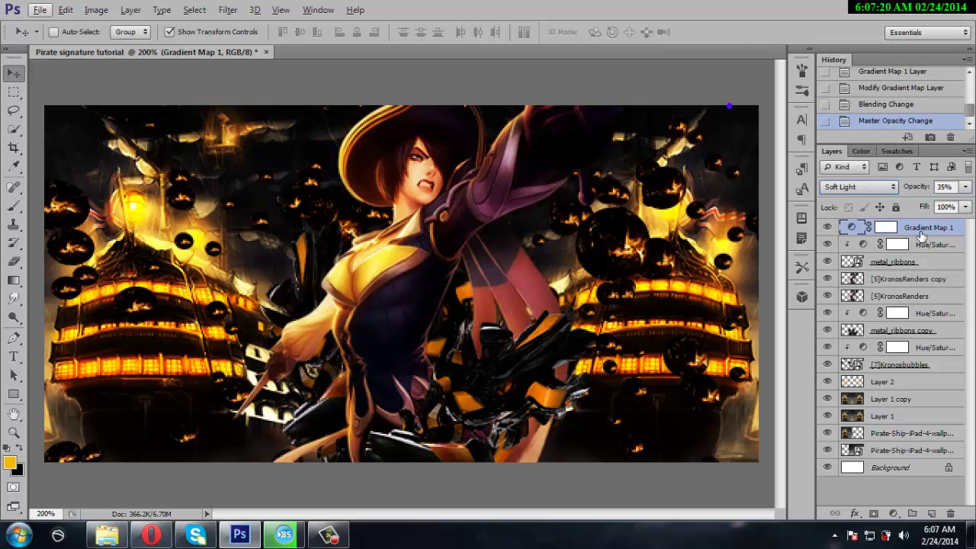
Duplicate Gradient Map 1 and set the copy to Lighten at 10% opacity
right_click(920, 236)
click(684, 115)
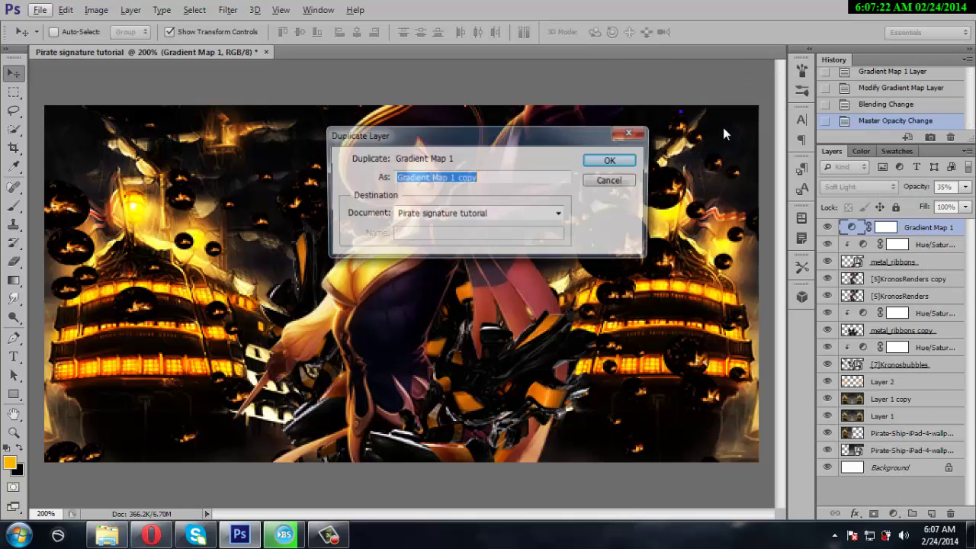
click(618, 161)
click(859, 190)
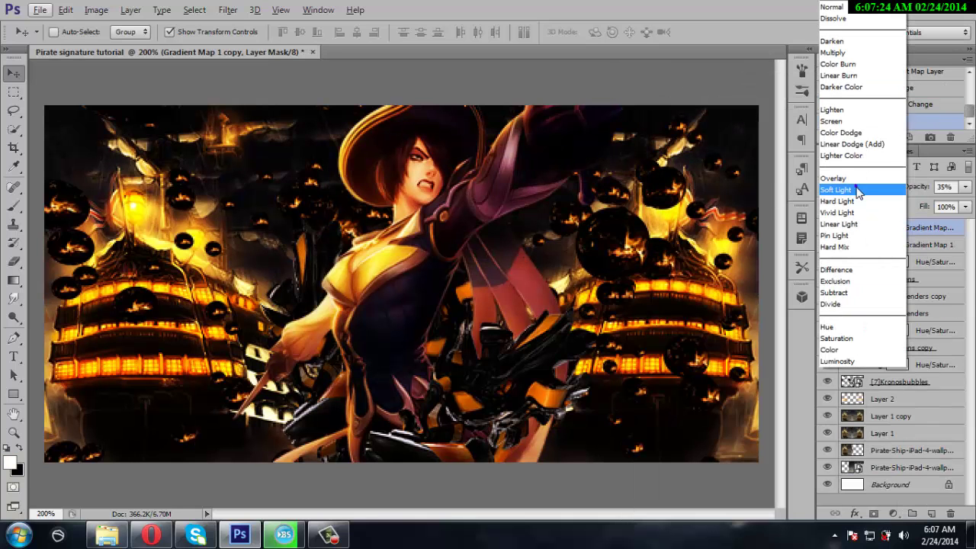
click(853, 114)
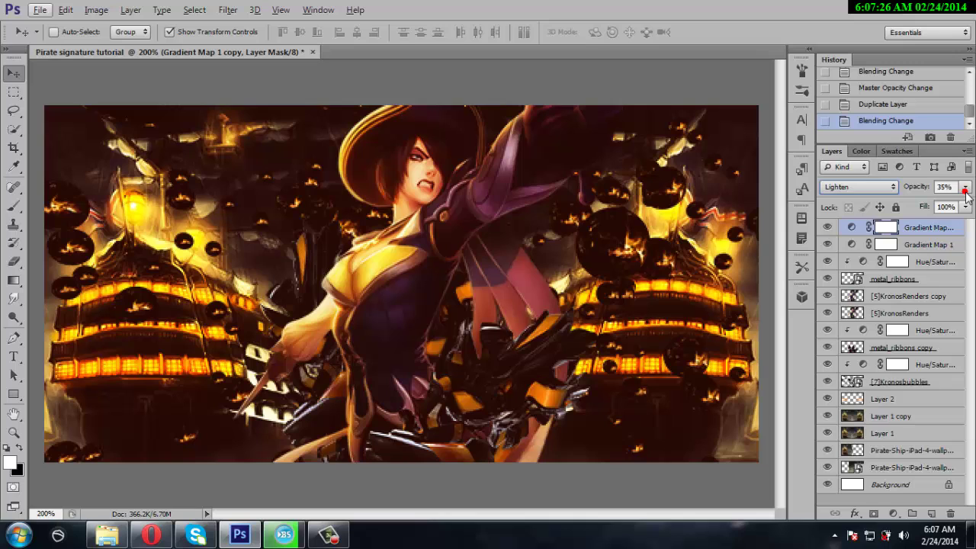
text(10)
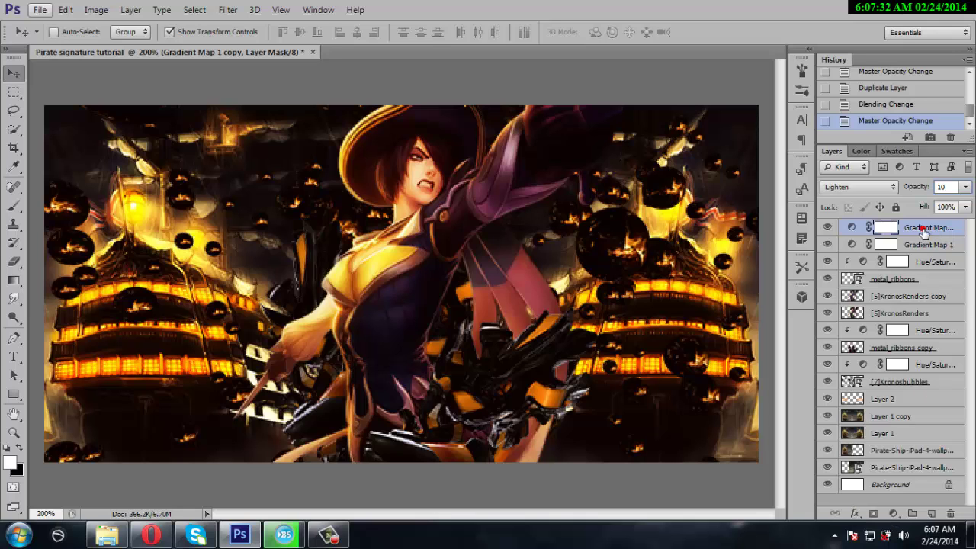
Duplicate the copy again and set Gradient Map 1 copy 2 to Multiply at 15% opacity
right_click(915, 230)
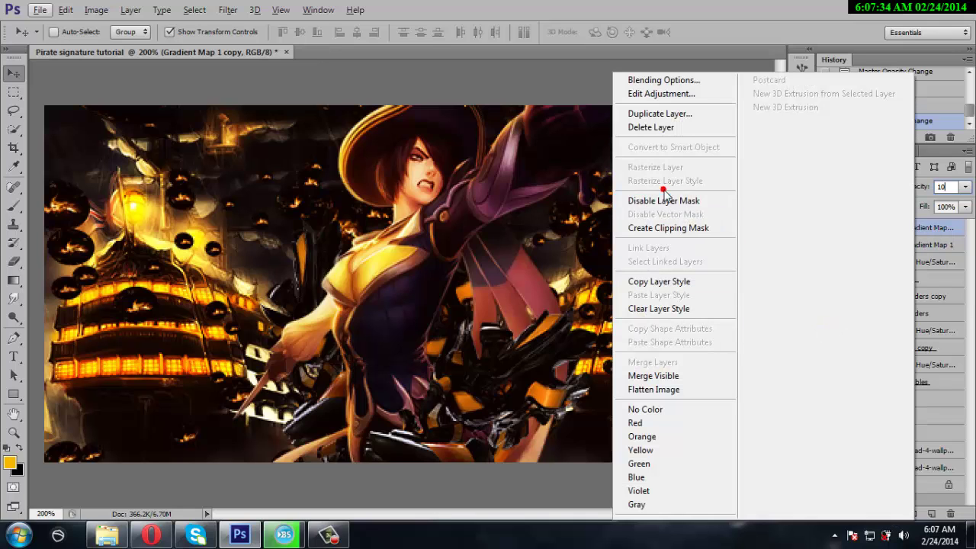
click(648, 114)
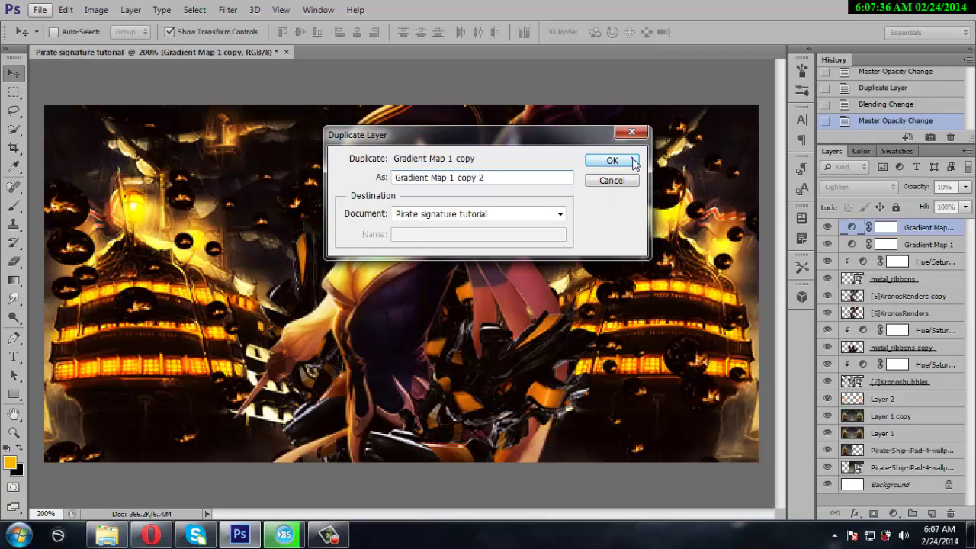
click(617, 160)
click(875, 186)
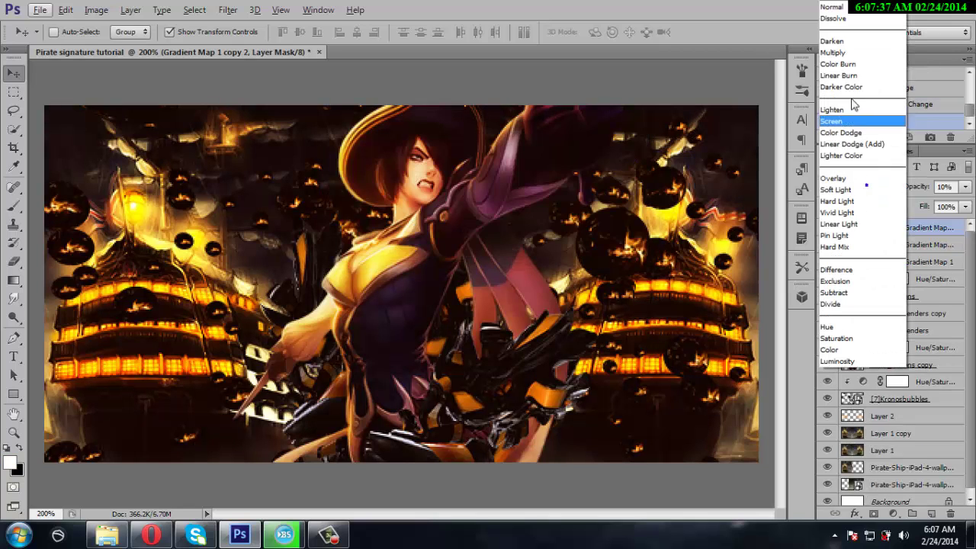
click(851, 56)
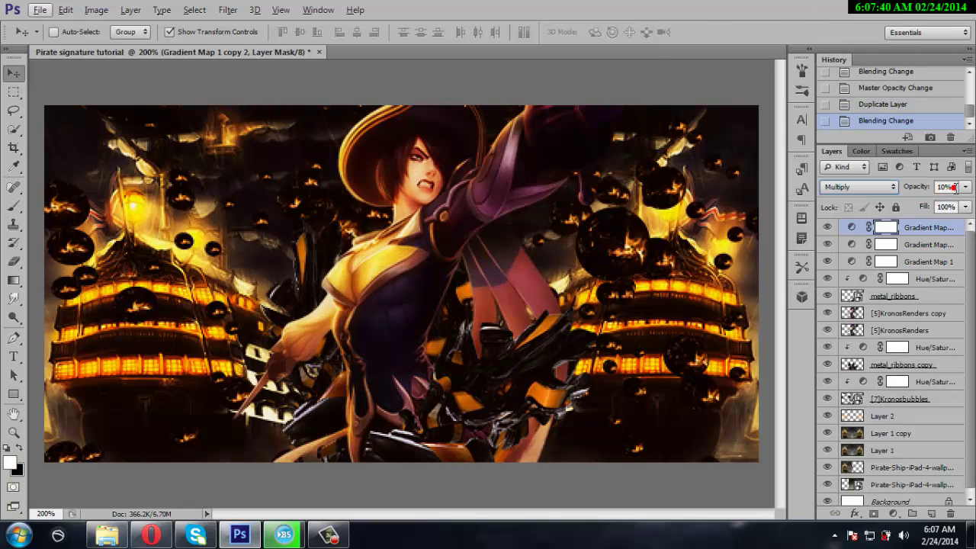
click(919, 247)
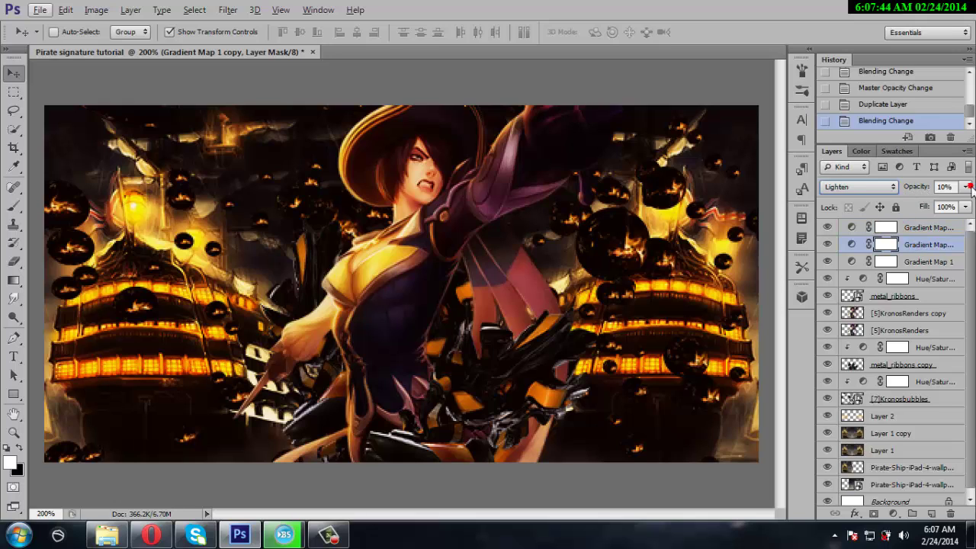
click(927, 229)
click(964, 187)
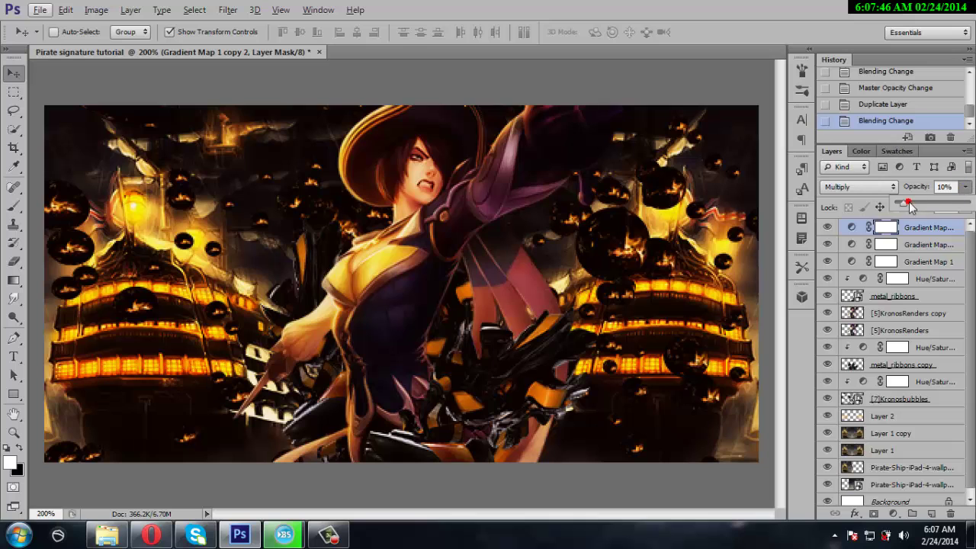
mouse_move(910, 208)
mouse_down()
mouse_move(951, 207)
mouse_move(919, 204)
mouse_up()
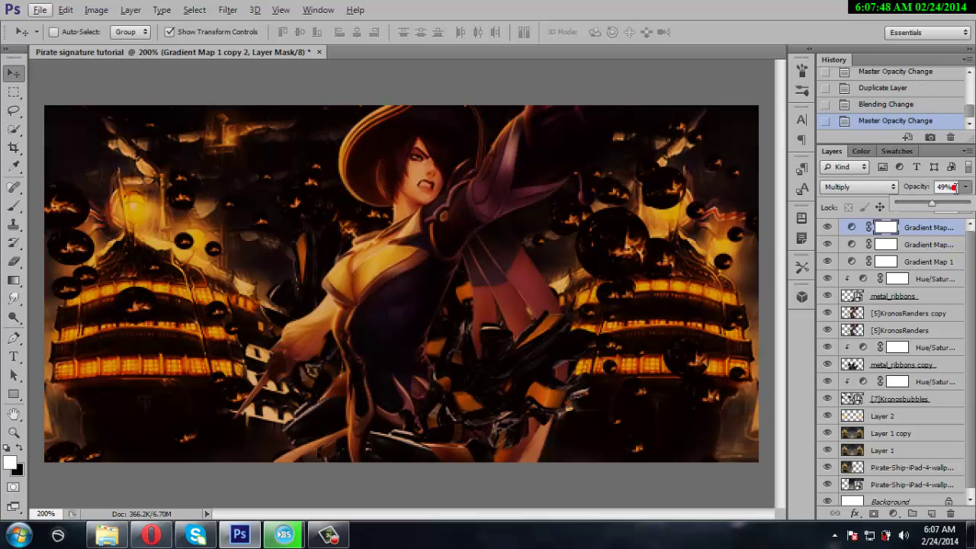
text(15)
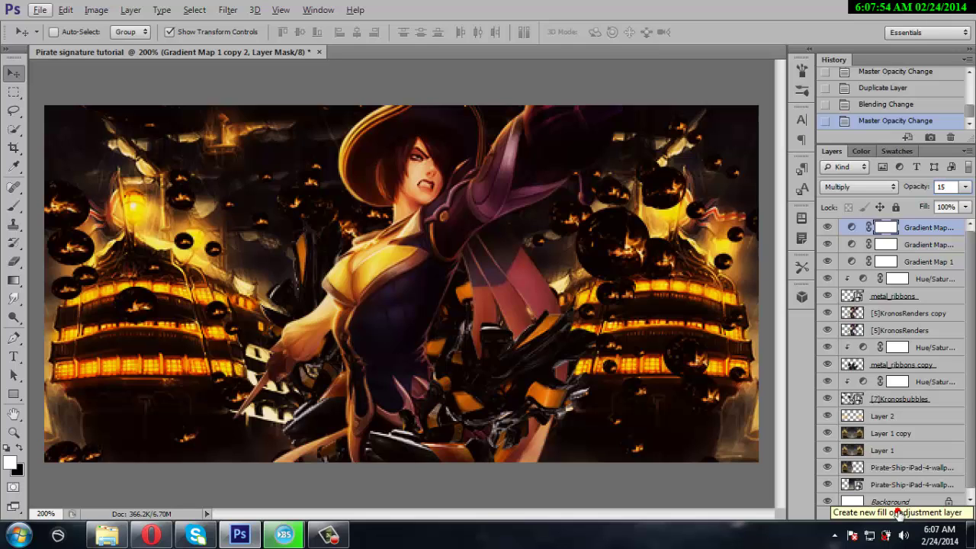
Add a dark brown Solid Color fill layer at 10% opacity
click(898, 513)
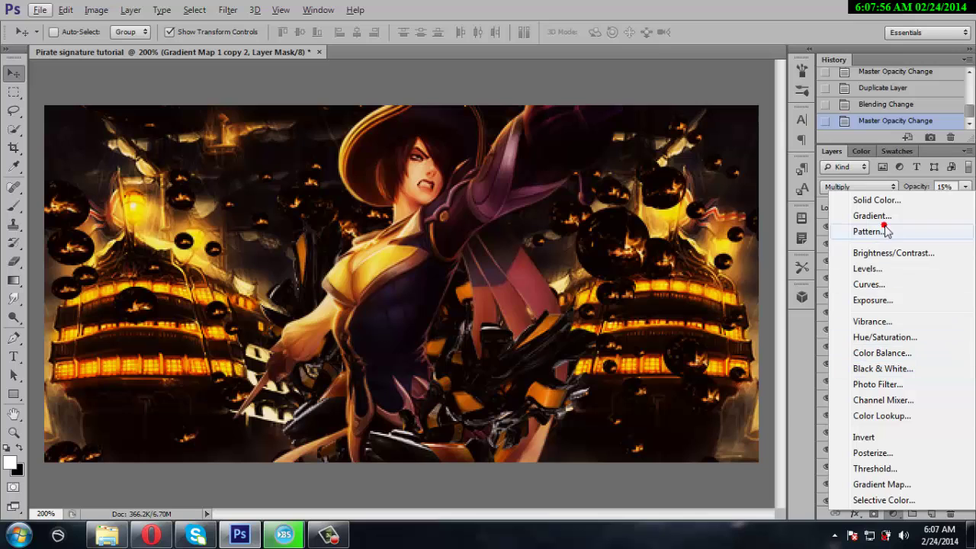
click(877, 200)
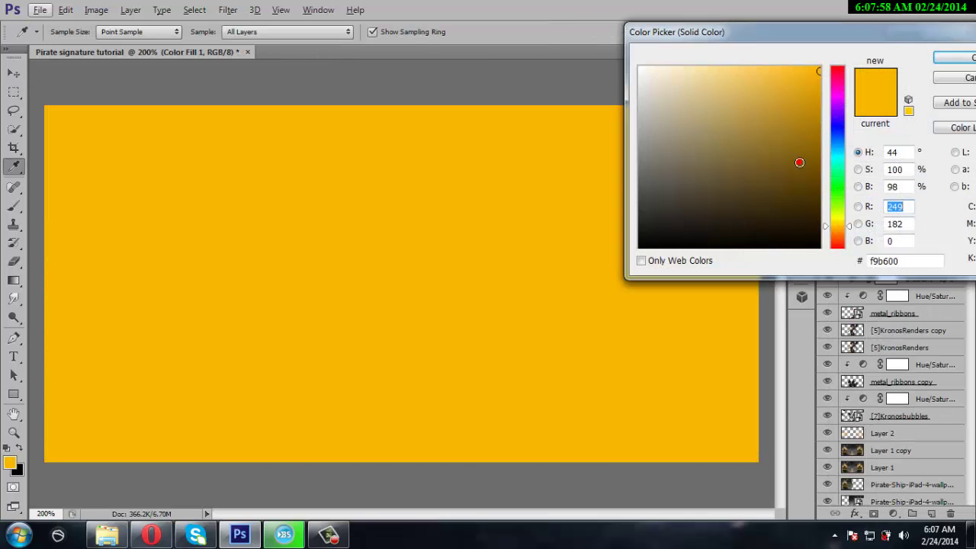
drag(835, 219, 838, 238)
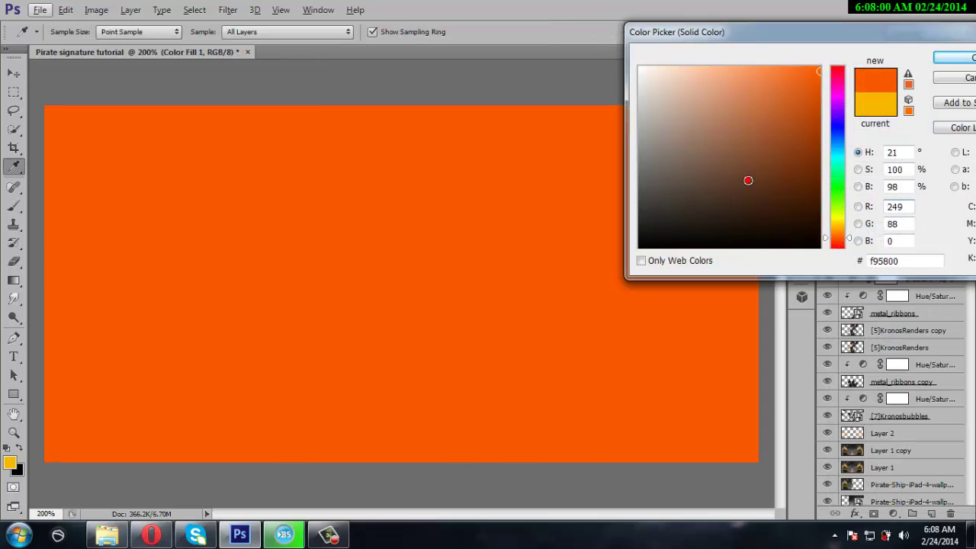
click(747, 184)
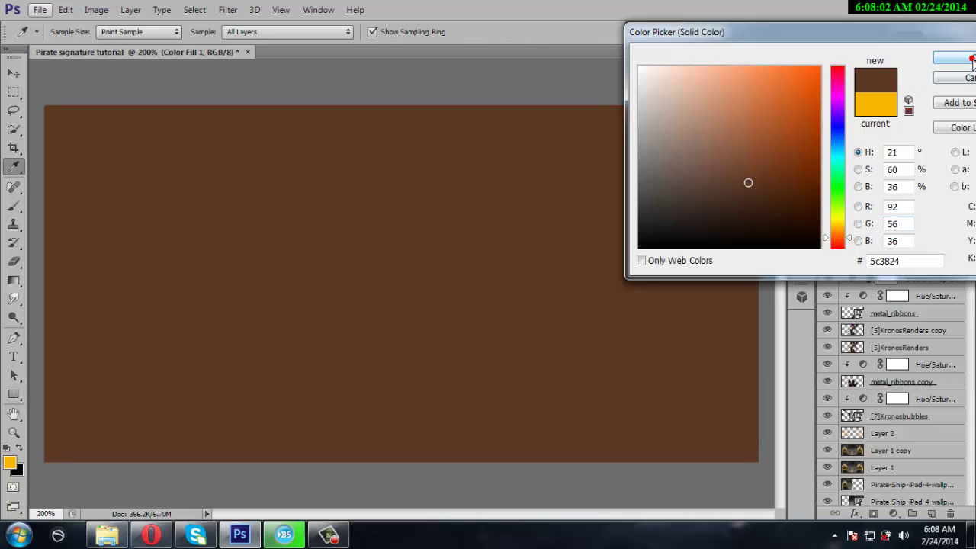
click(953, 58)
text(10)
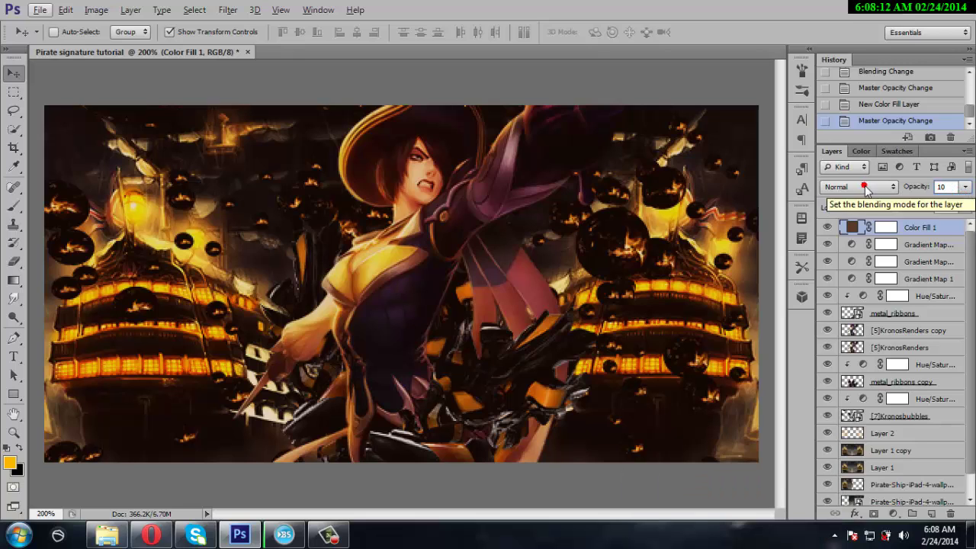
Change the Color Fill 1 colour to dark red-brown #631a0f
double_click(852, 228)
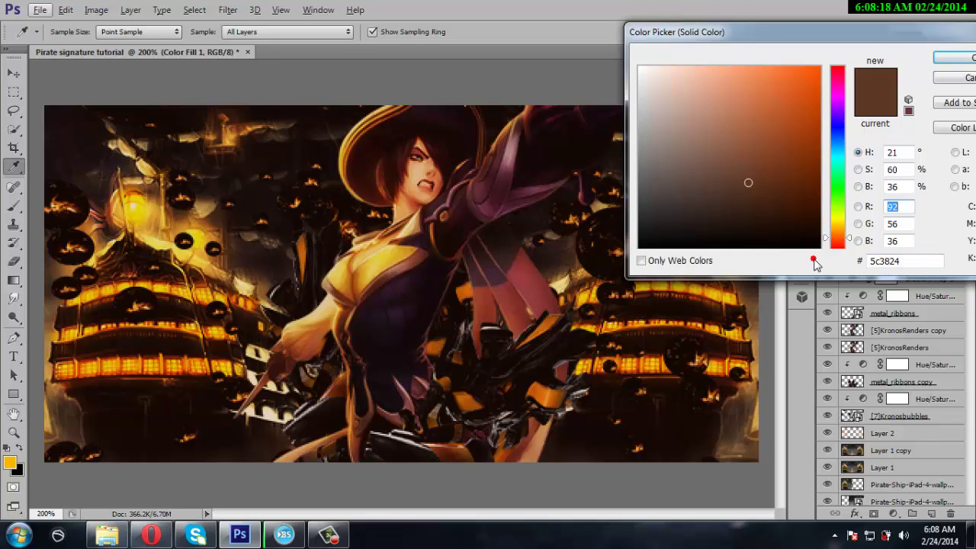
text(63)
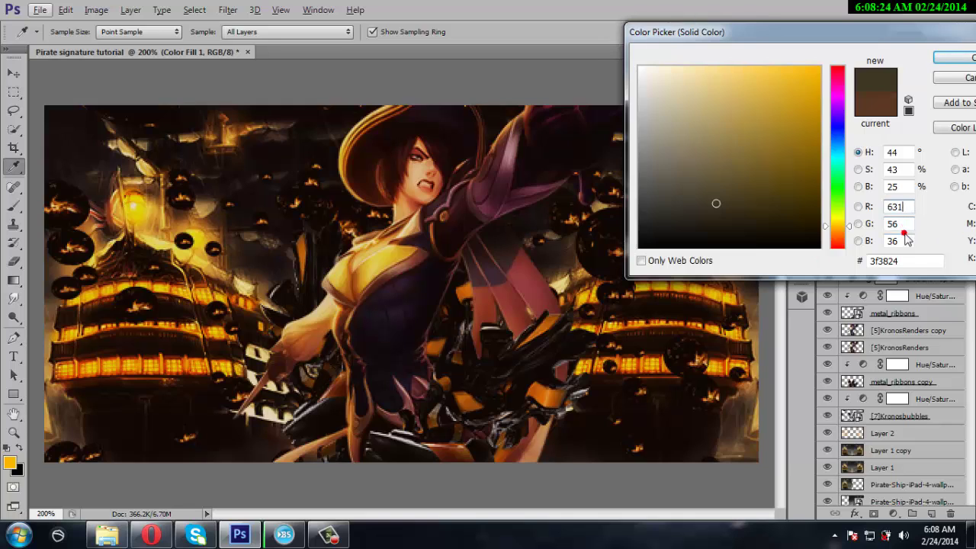
key(BackSpace)
key(BackSpace)
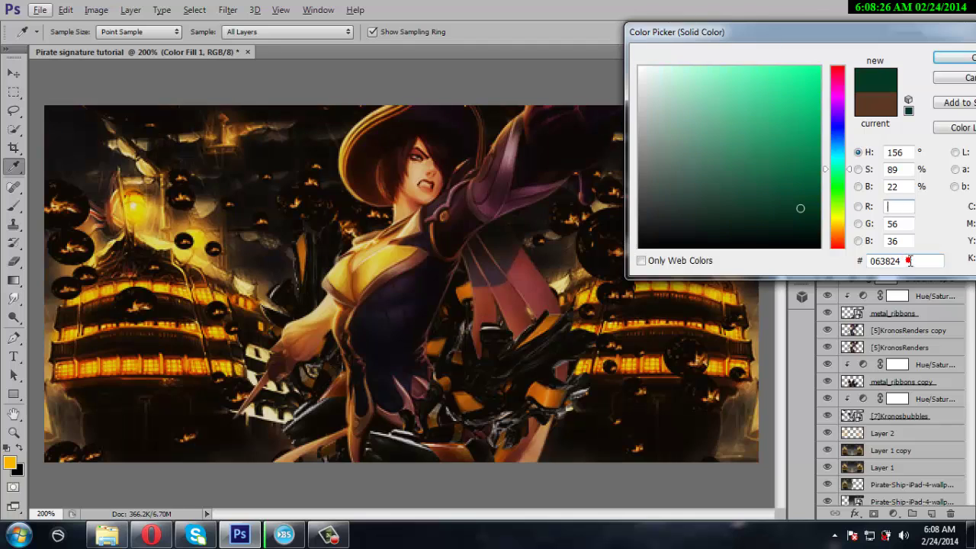
click(486, 211)
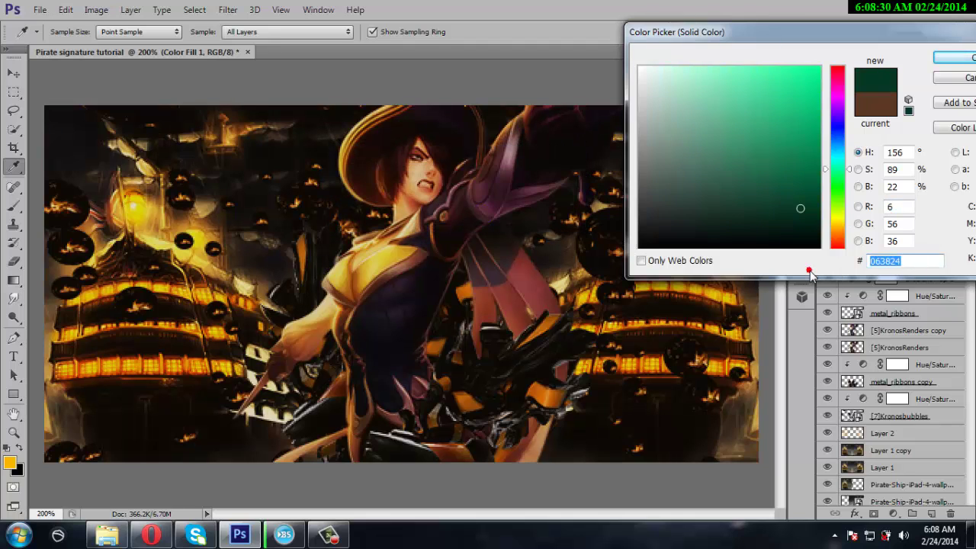
text(631a)
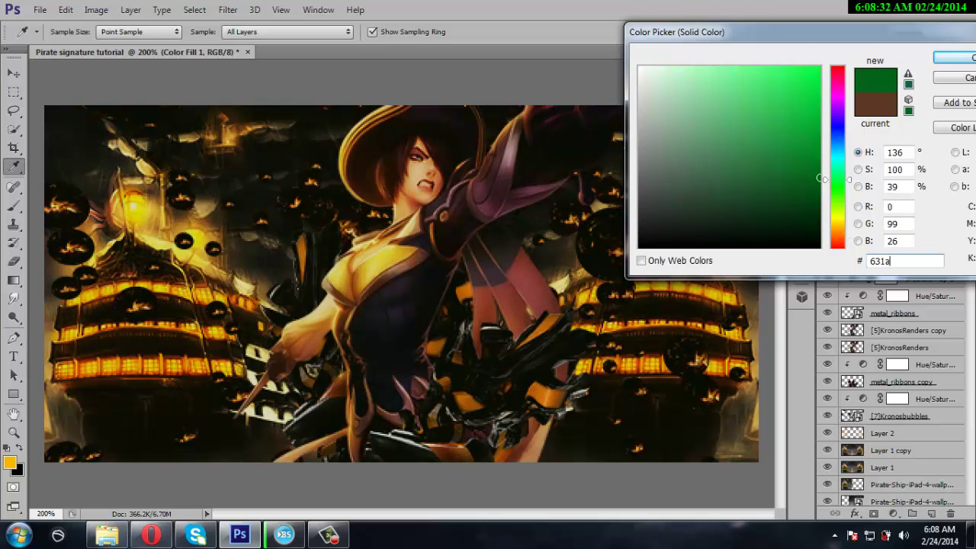
text(0f)
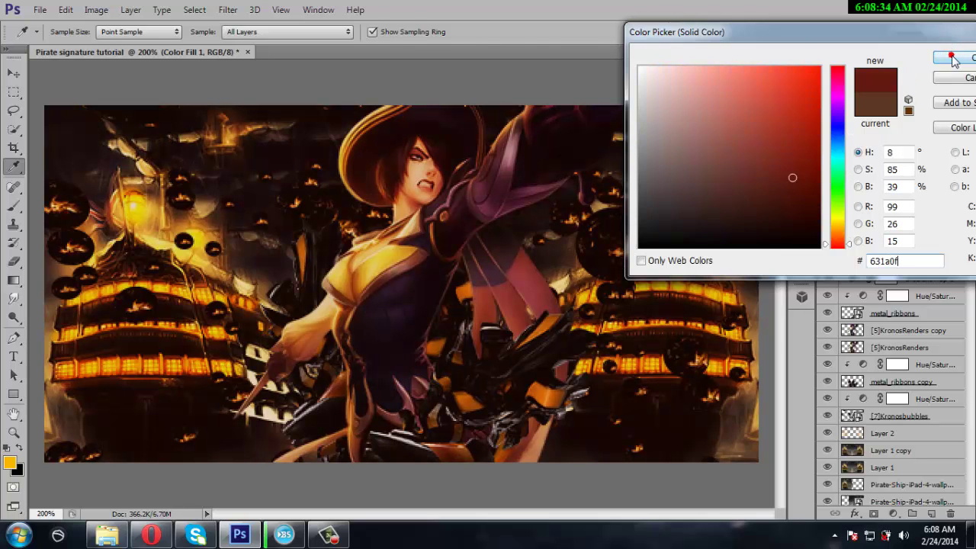
click(953, 57)
Add an Exposure adjustment layer with its offset raised to about +0.03
click(892, 513)
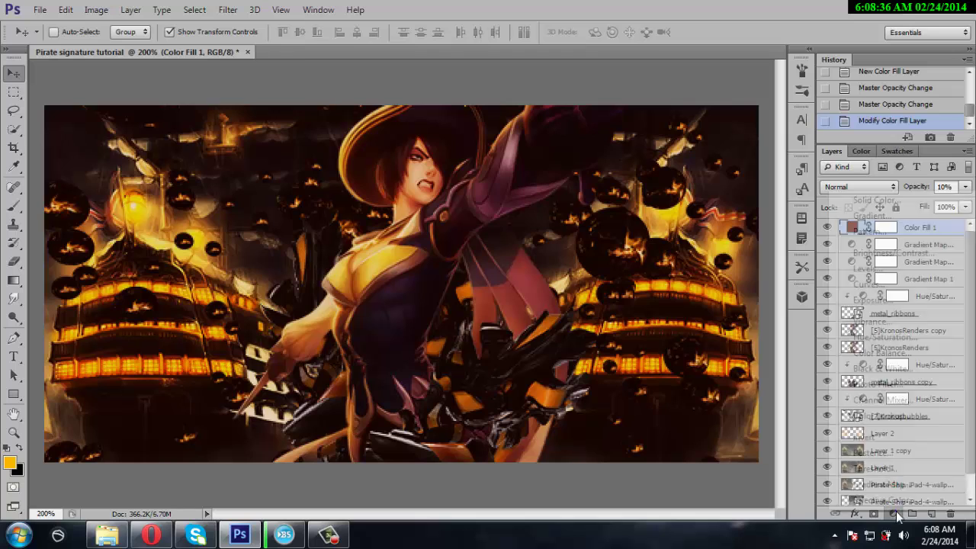
click(873, 299)
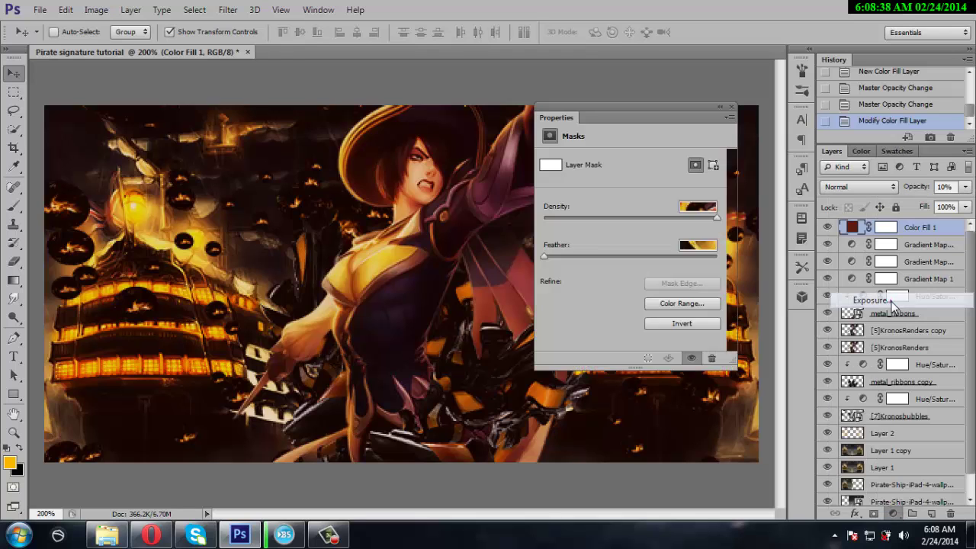
drag(635, 230, 637, 229)
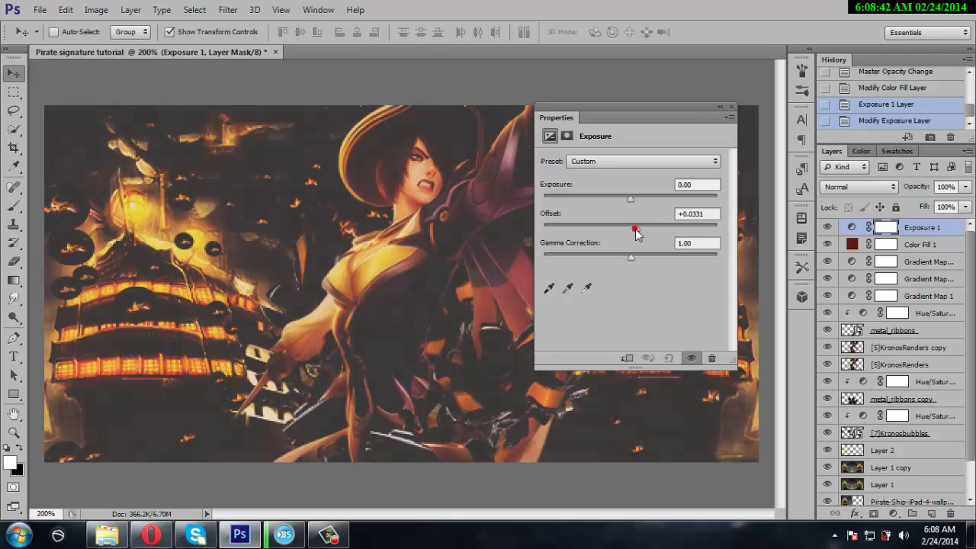
click(731, 107)
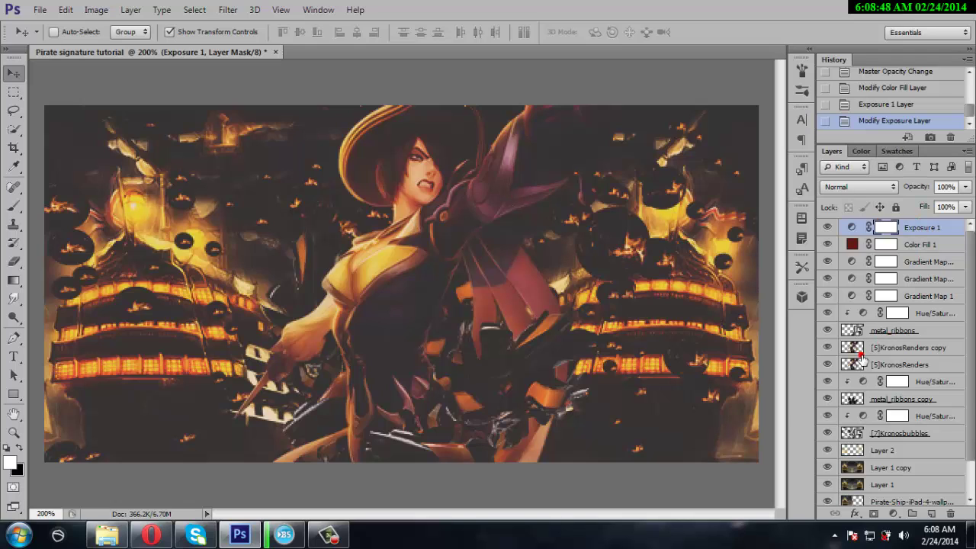
Add a new layer and set up a large soft black brush
click(931, 514)
drag(45, 514, 28, 514)
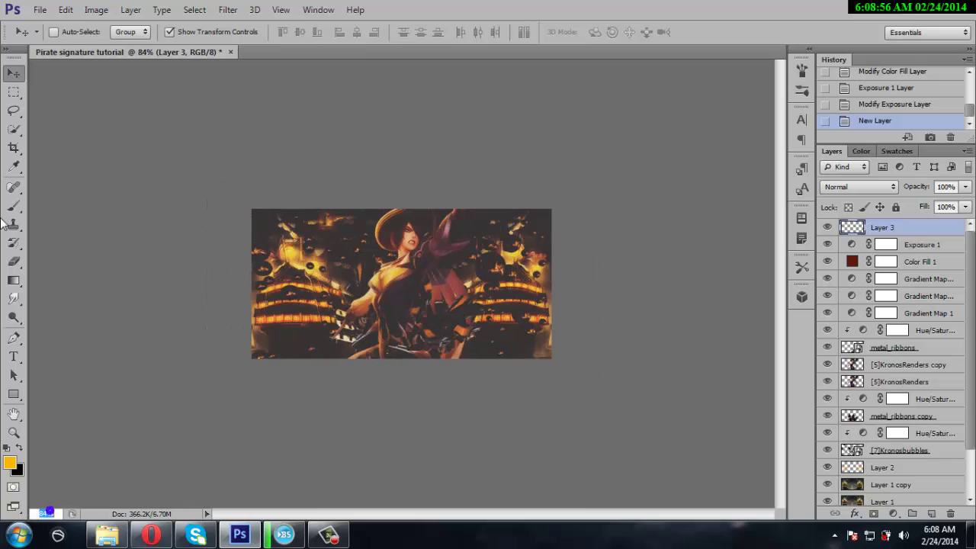
click(13, 206)
click(20, 449)
right_click(227, 405)
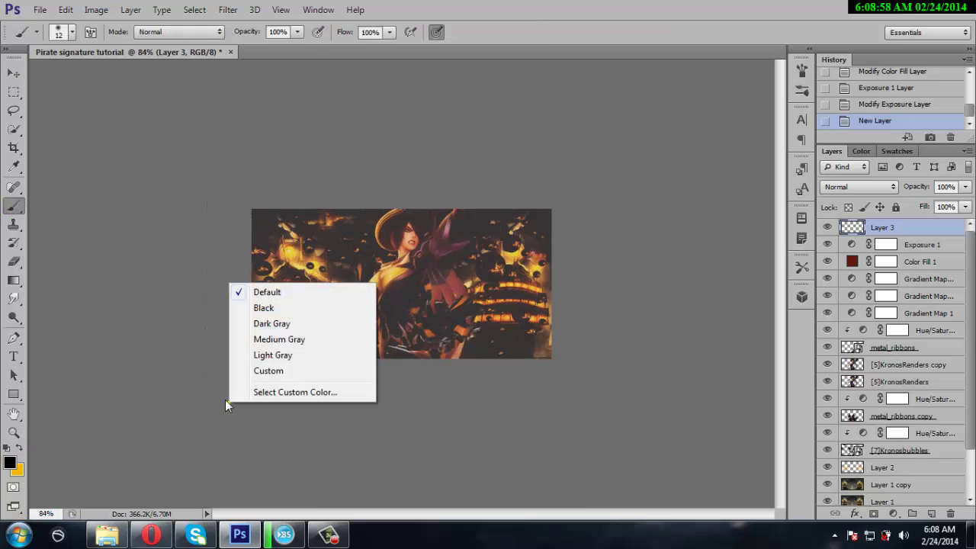
right_click(431, 279)
drag(466, 312, 525, 313)
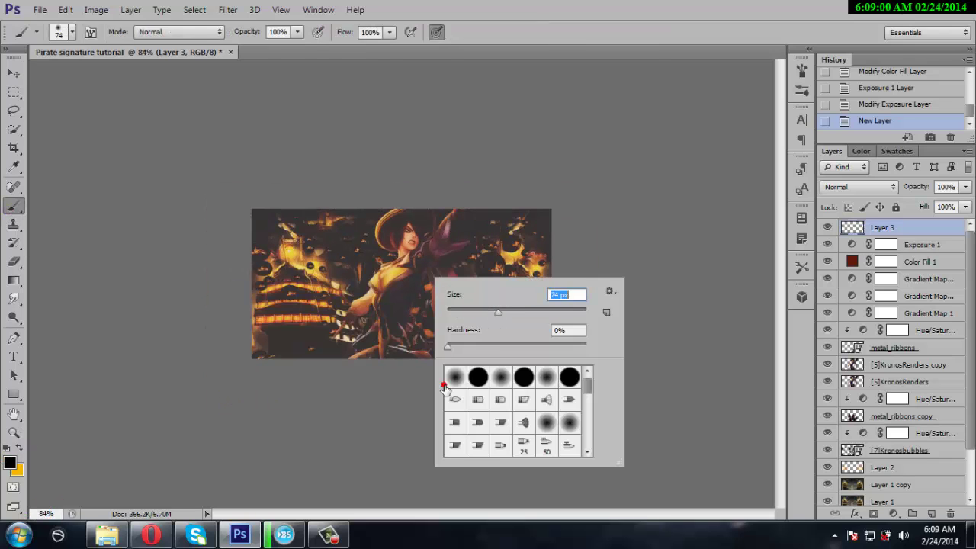
key(Return)
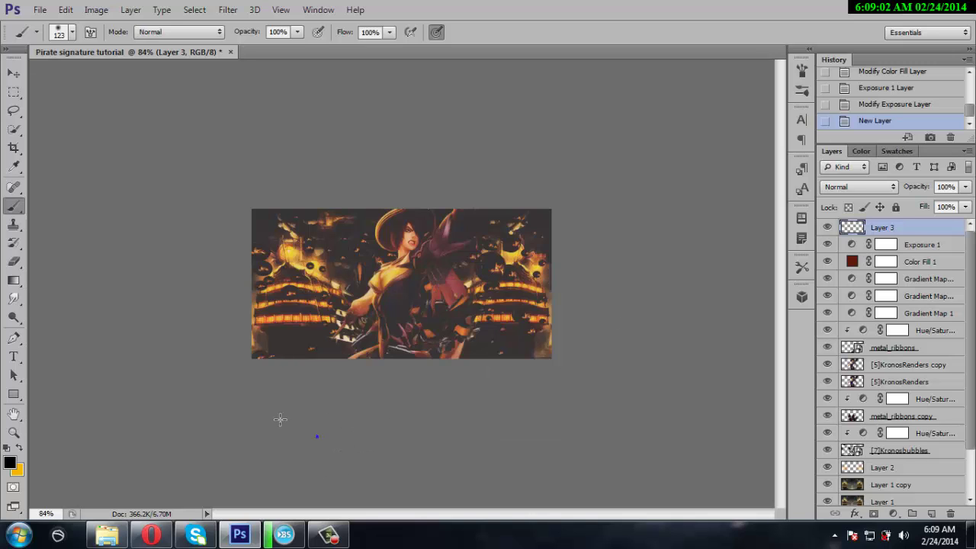
Paint black along the banner's bottom edge, then add another empty layer above
mouse_move(444, 391)
mouse_down()
mouse_move(574, 383)
mouse_move(222, 393)
mouse_up()
drag(569, 387, 328, 390)
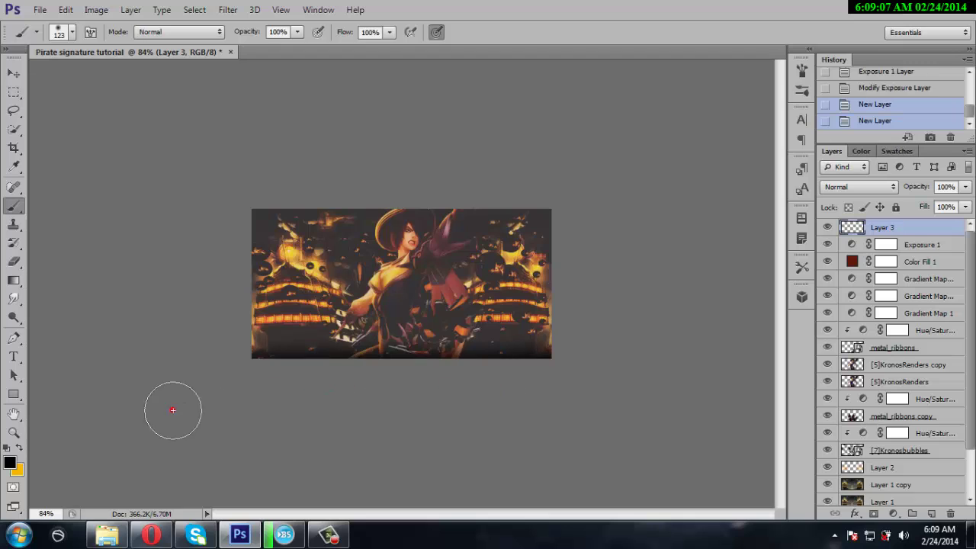
click(932, 513)
Stamp the merged artwork onto Layer 4 with Apply Image
click(96, 9)
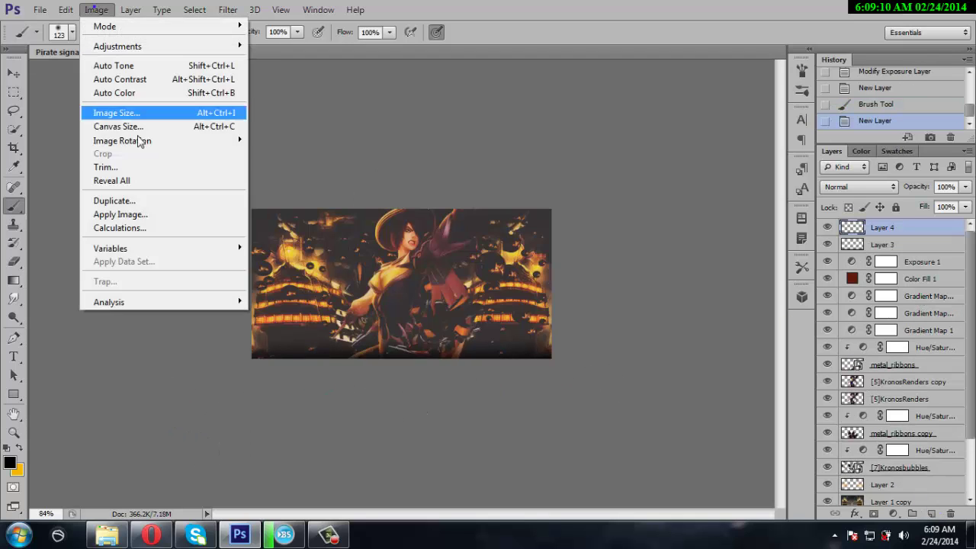
click(120, 215)
click(607, 143)
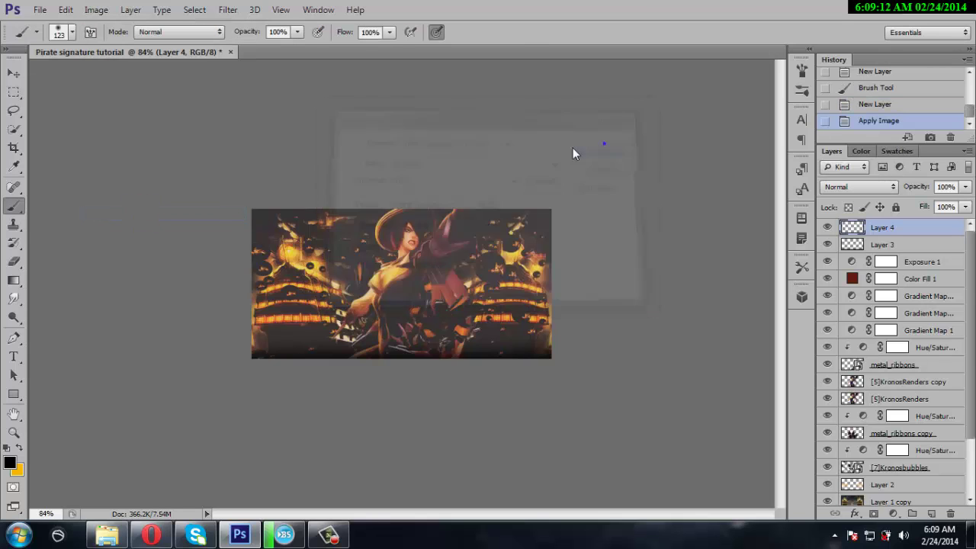
Duplicate Layer 4, Gaussian-blur the copy, and set it to Lighten at 39% opacity
key(ctrl+j)
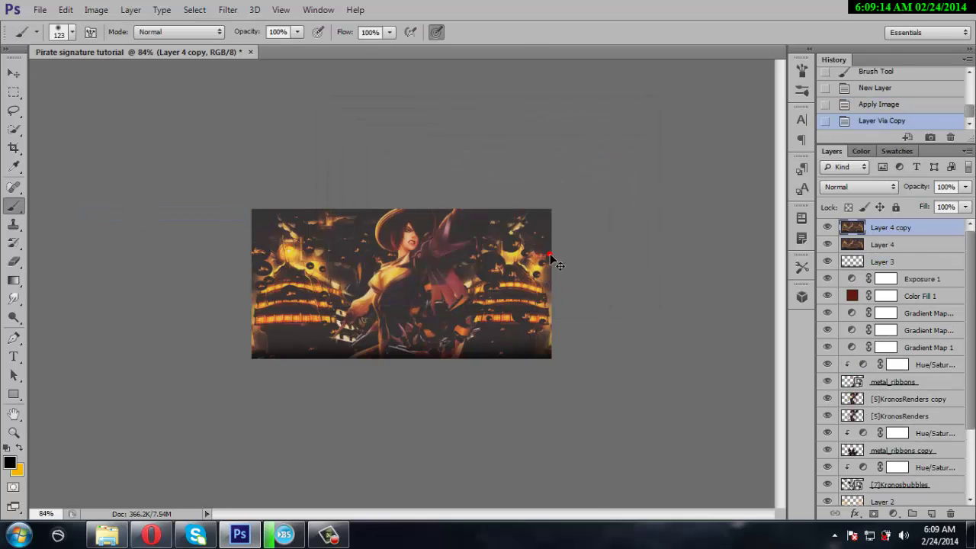
key(ctrl+f)
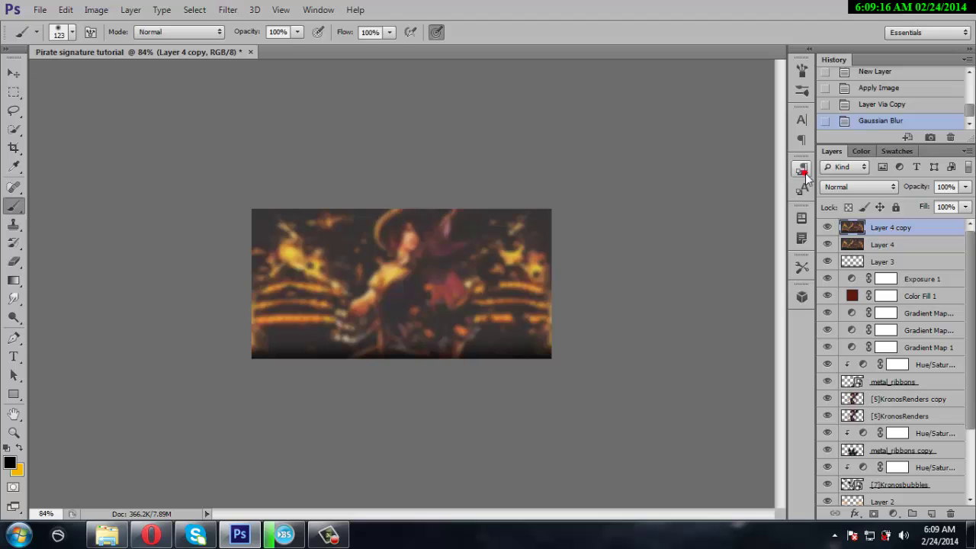
click(839, 186)
click(869, 110)
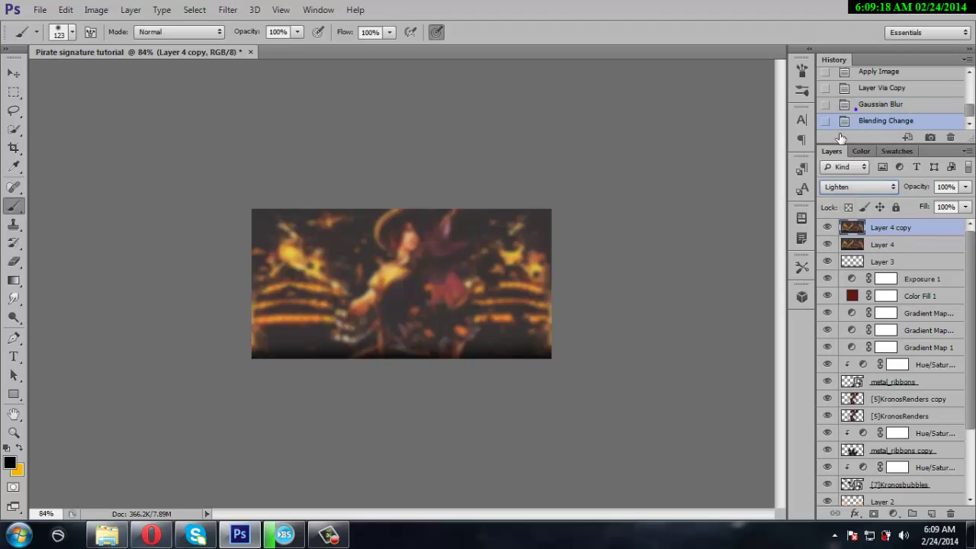
click(965, 187)
drag(963, 202, 923, 206)
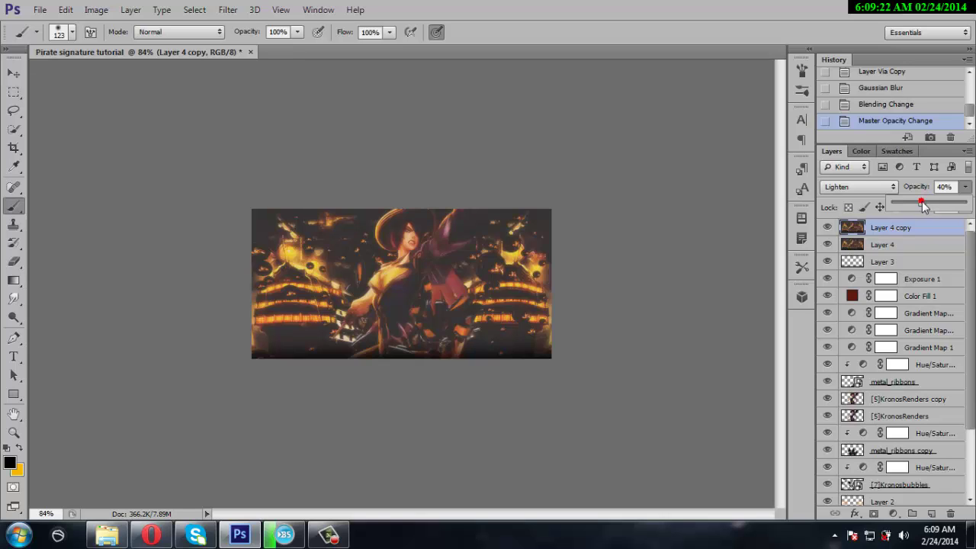
click(921, 204)
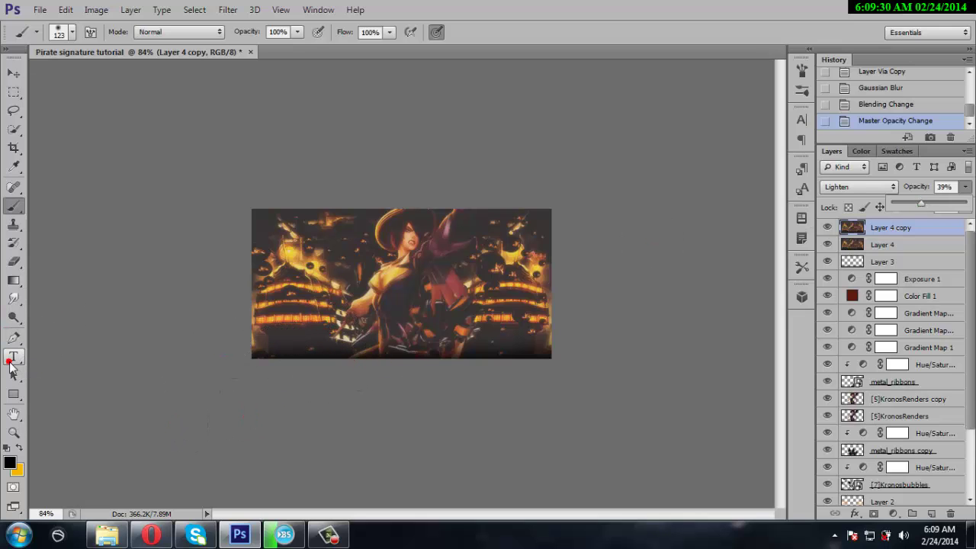
Add the 'Pirate' text layer on the left of the banner
click(13, 357)
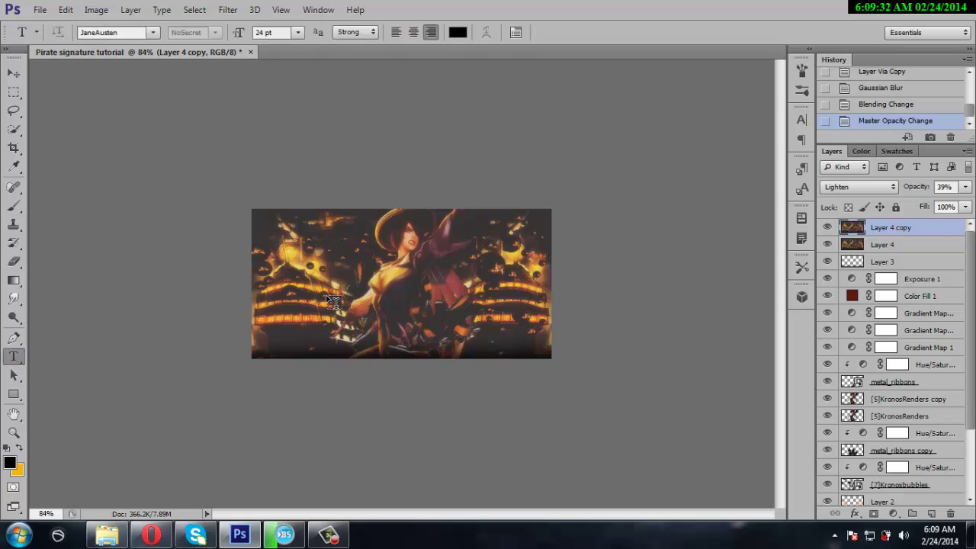
click(329, 299)
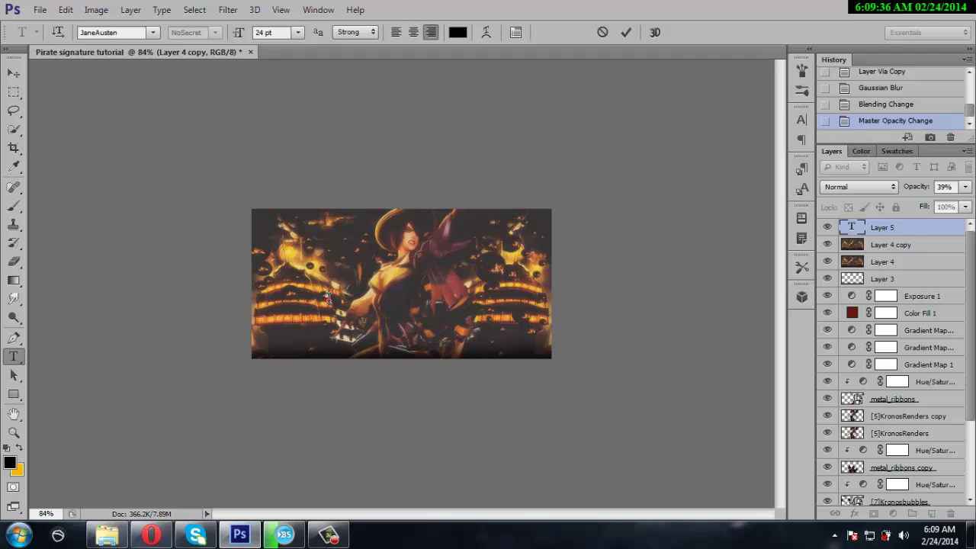
text(is)
text(te)
click(13, 356)
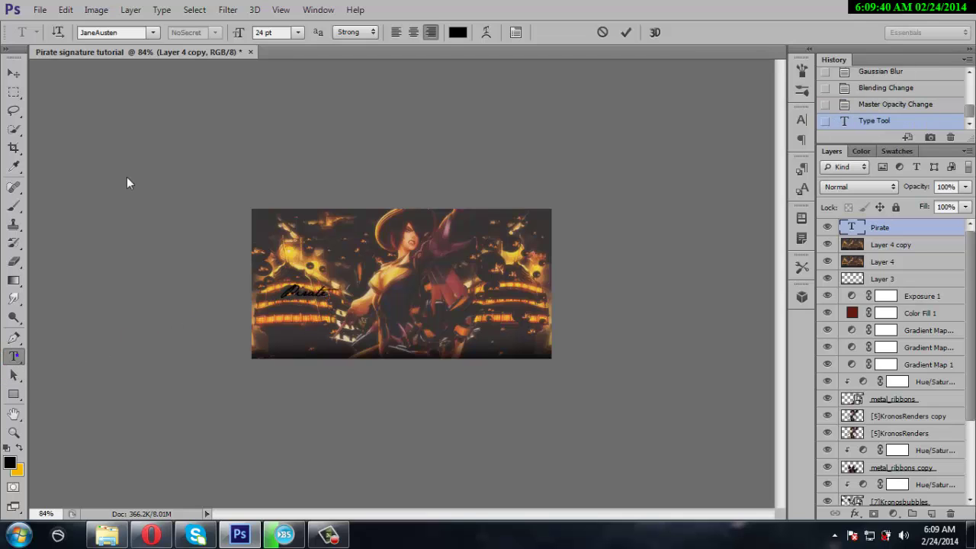
Set 'Pirate' in Living Together at 83 pt and move it to the banner centre
click(122, 33)
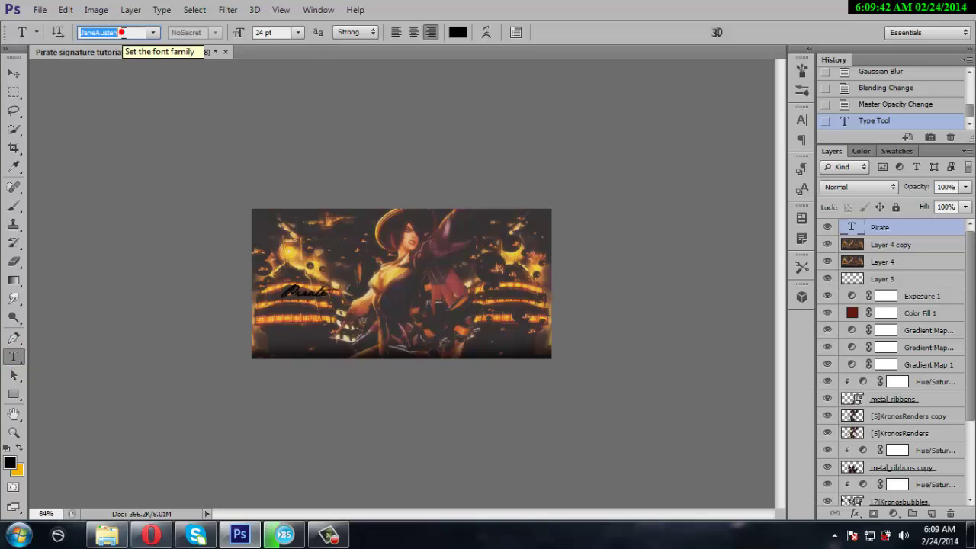
text(Living Together)
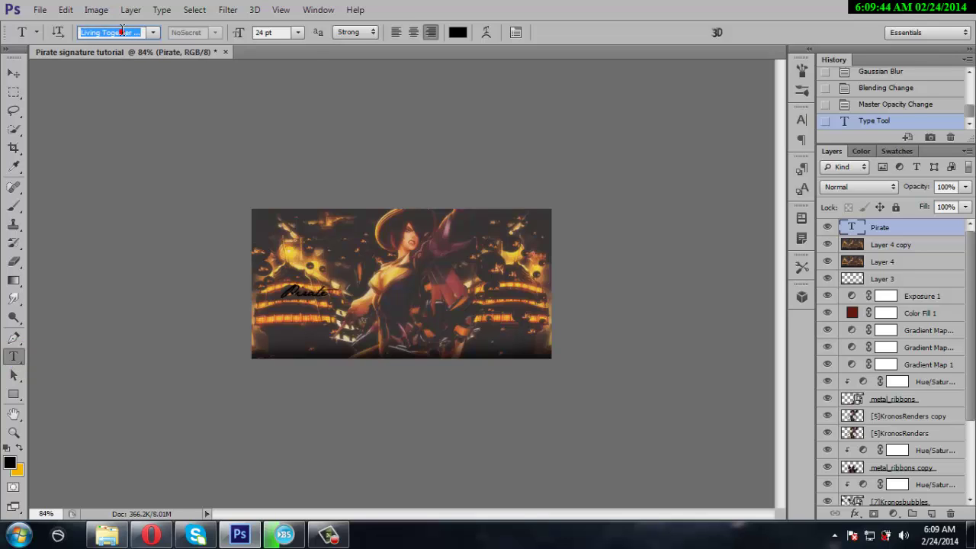
key(Return)
click(263, 32)
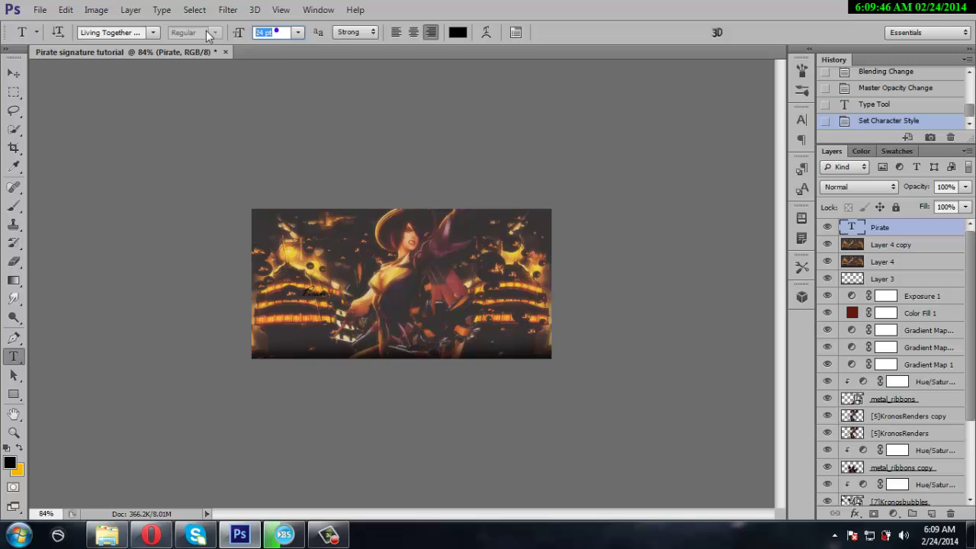
click(205, 33)
text(83)
key(Return)
click(12, 72)
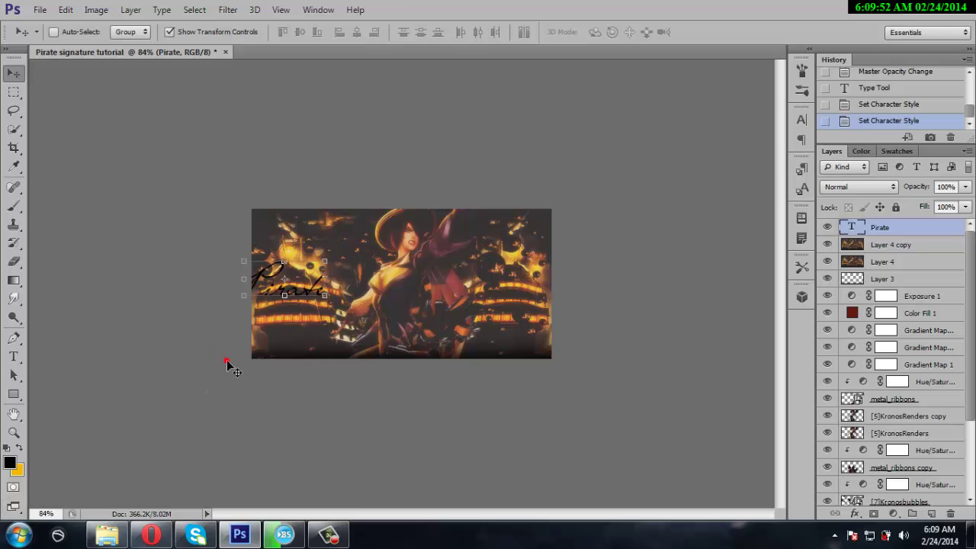
drag(278, 373, 356, 393)
Give the Pirate layer a gold-orange #e4a134 Color Overlay sampled from the image
right_click(886, 231)
click(675, 83)
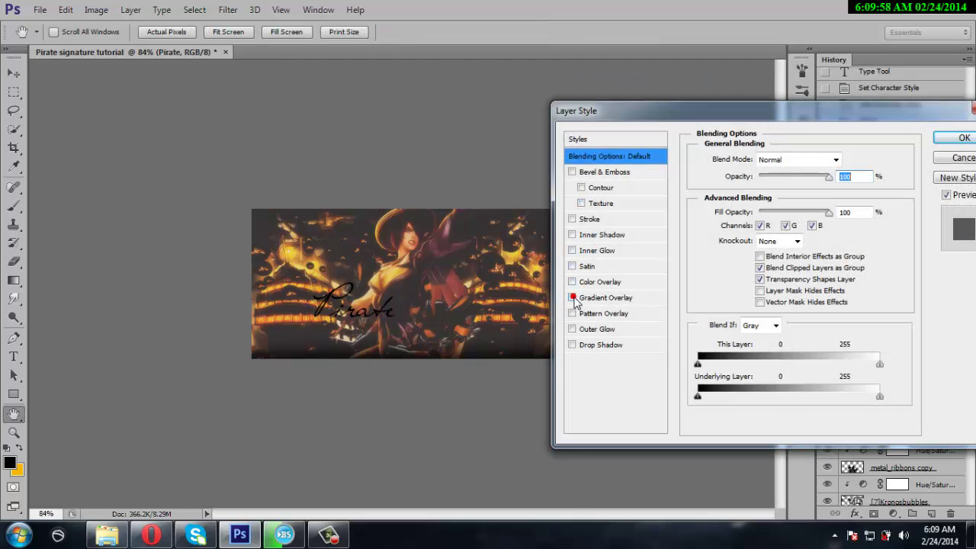
click(573, 282)
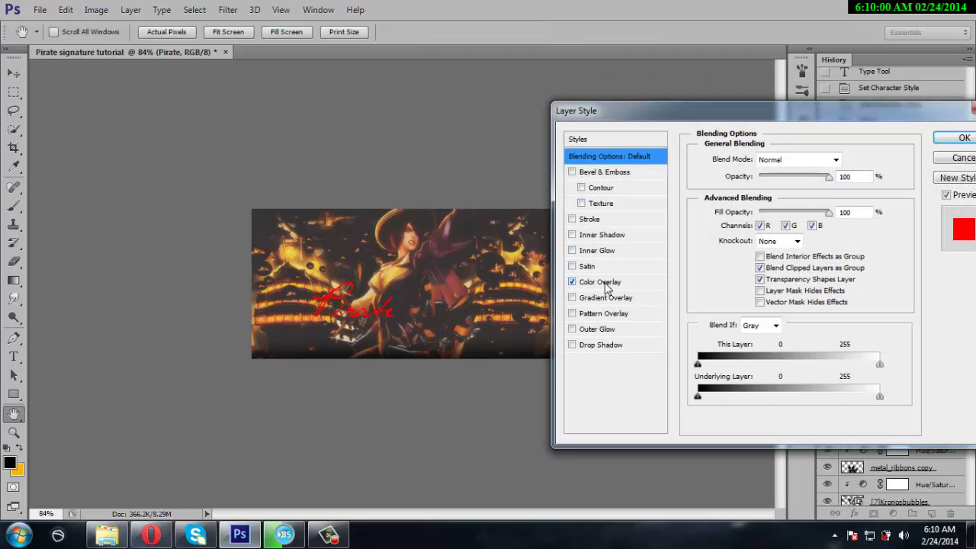
click(854, 164)
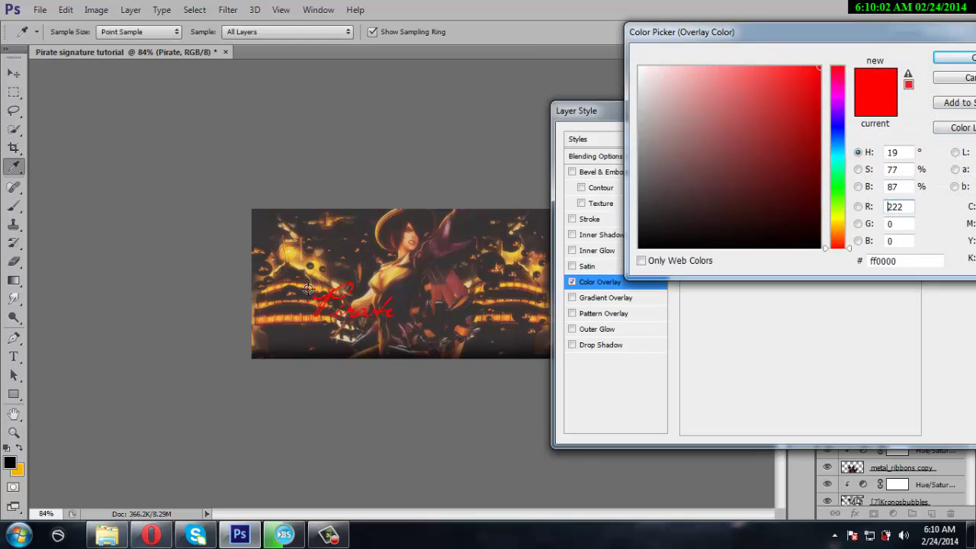
click(310, 286)
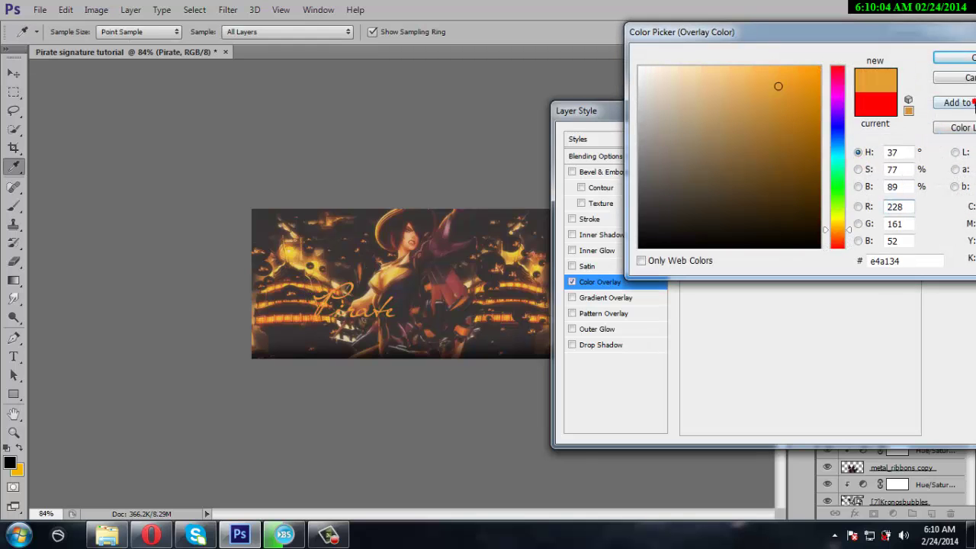
click(953, 58)
key(Return)
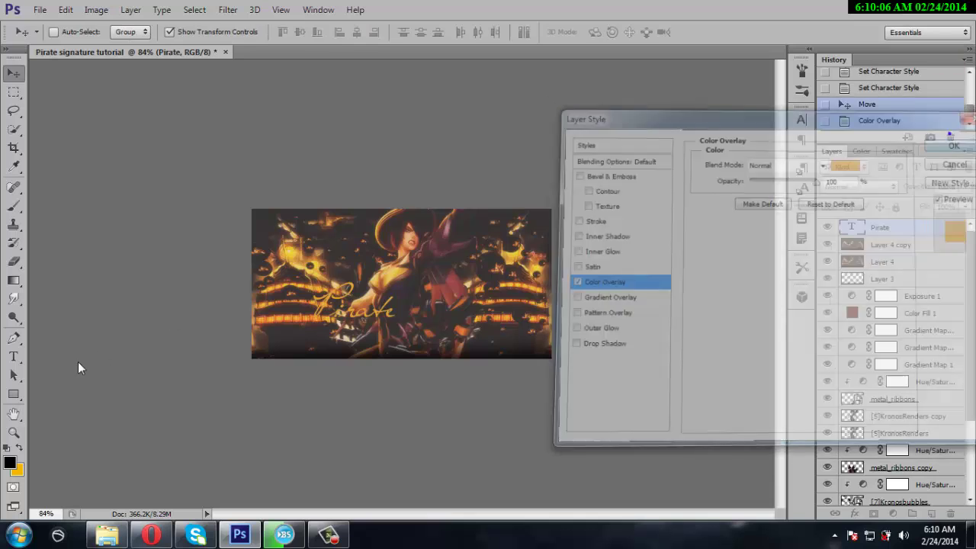
click(13, 356)
Write 'Signature' above Pirate in the JaneAusten font at 24 pt
click(428, 253)
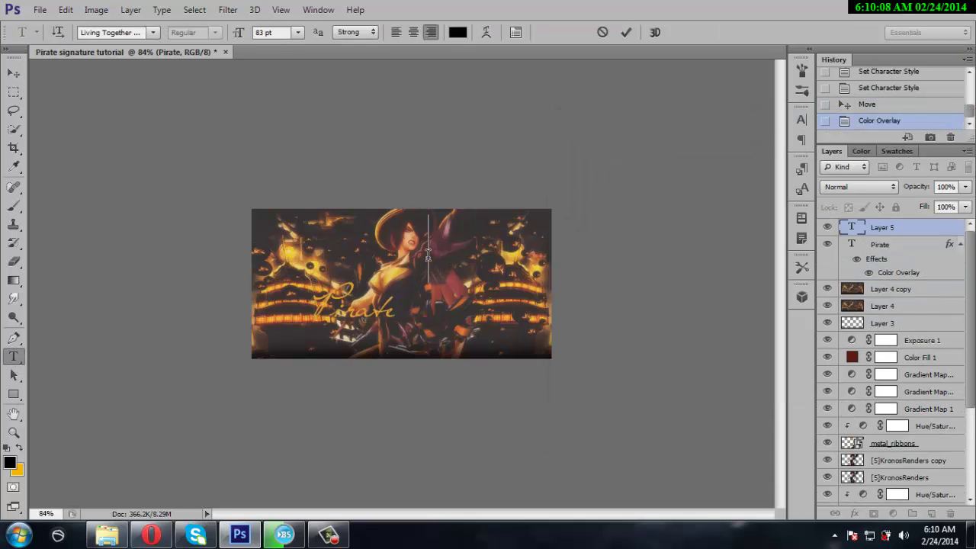
text(L)
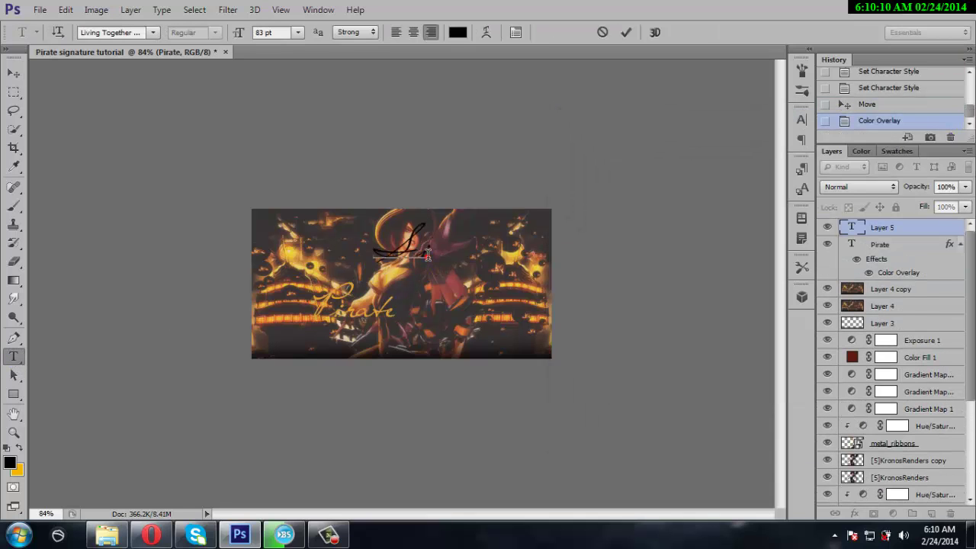
text(ignature)
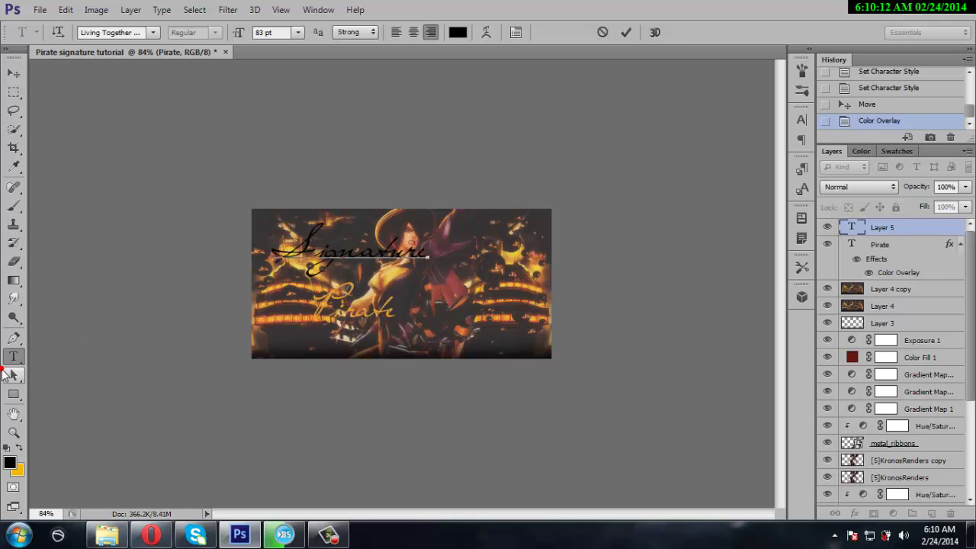
click(13, 356)
click(248, 34)
text(24)
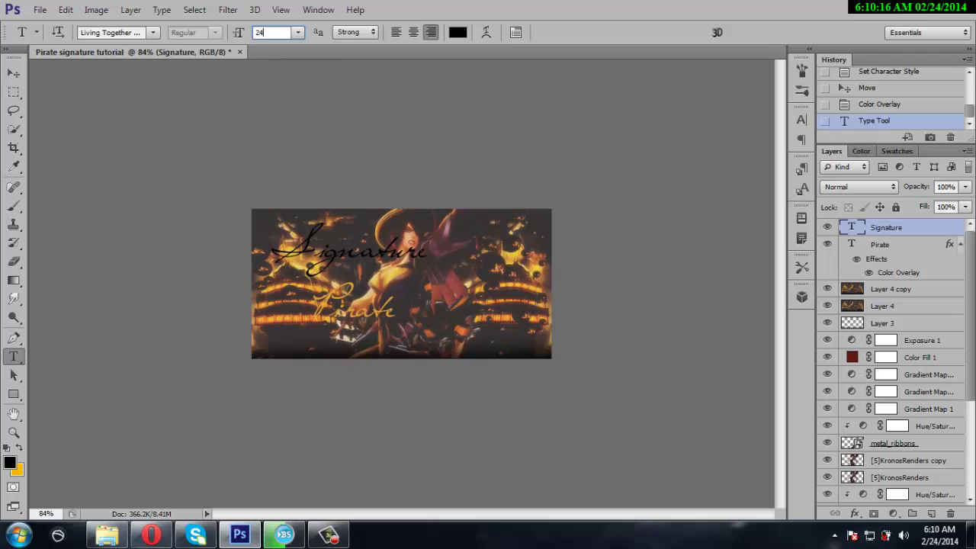
click(129, 32)
text(JaneAusten)
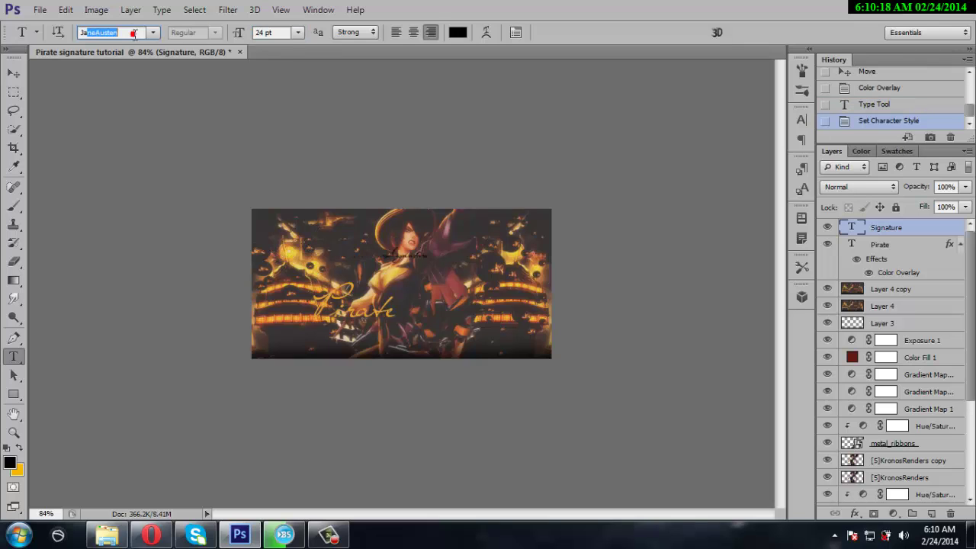
key(Return)
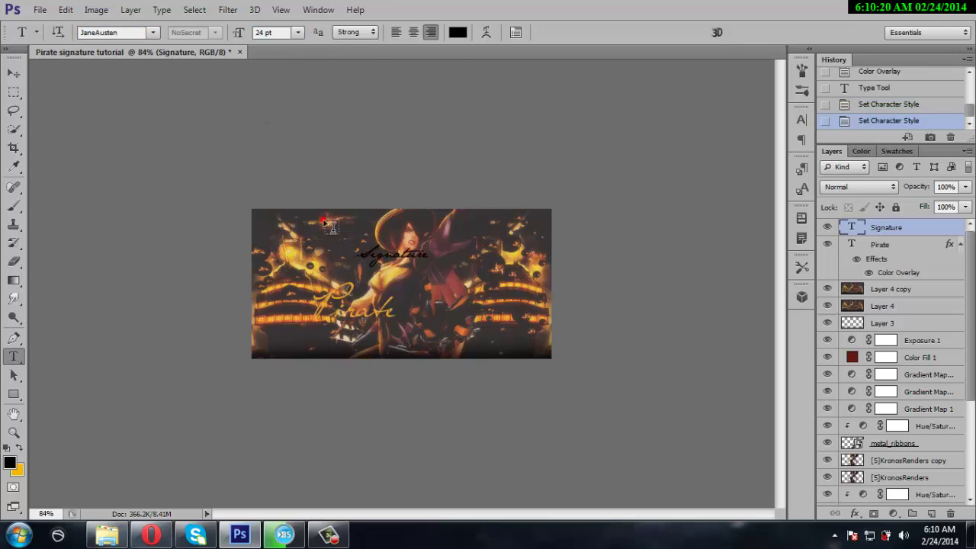
Add a gold-orange Color Overlay to Signature, sampled from the Pirate text
right_click(886, 226)
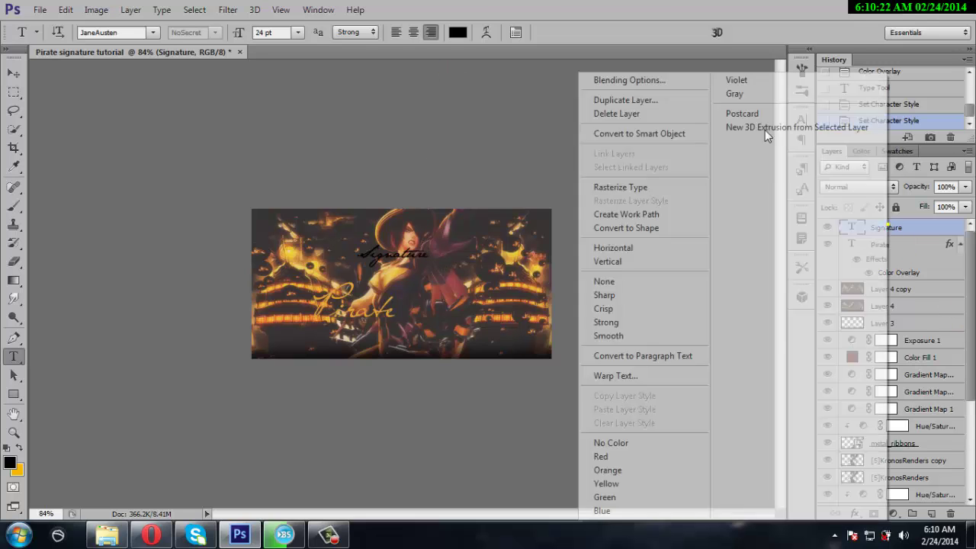
click(662, 81)
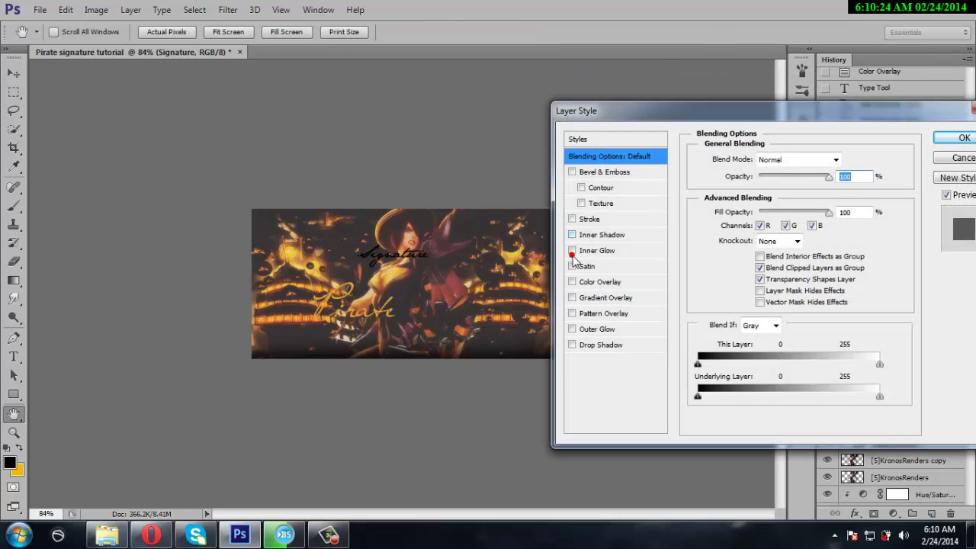
click(600, 282)
click(843, 162)
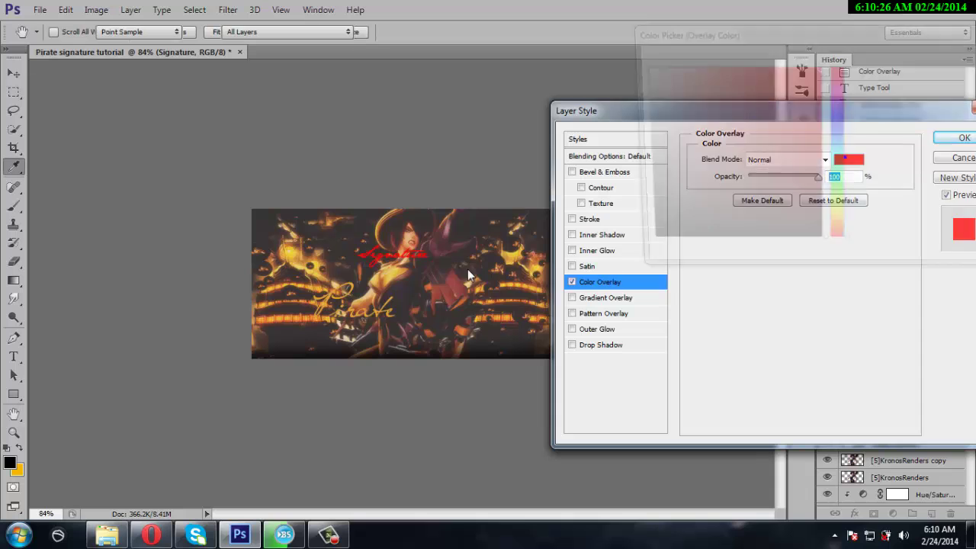
click(342, 296)
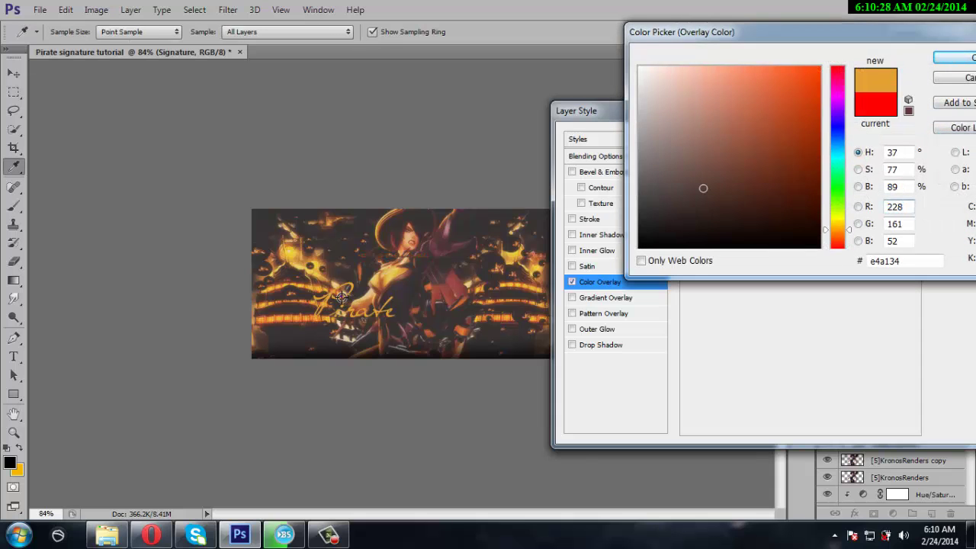
click(959, 58)
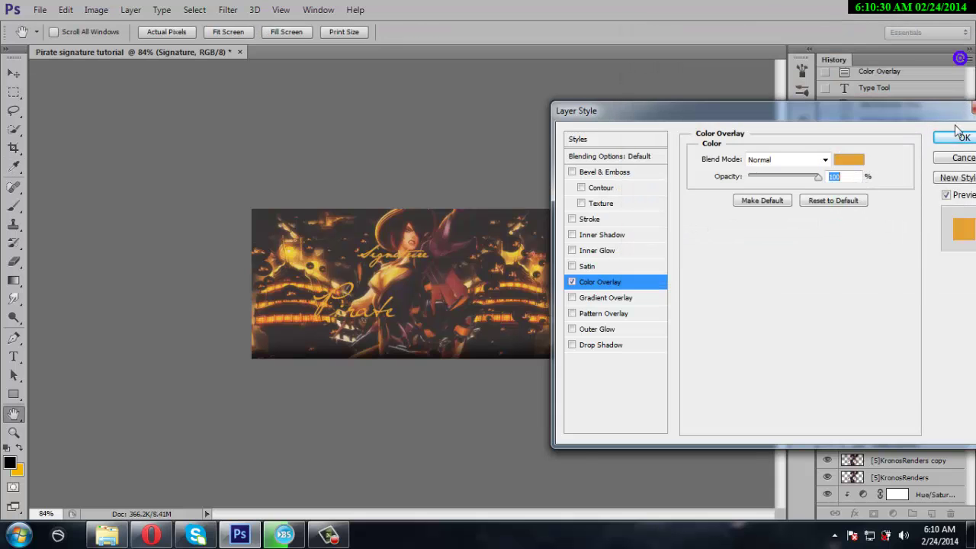
click(958, 138)
Move the Signature text to sit just beneath Pirate
key(v)
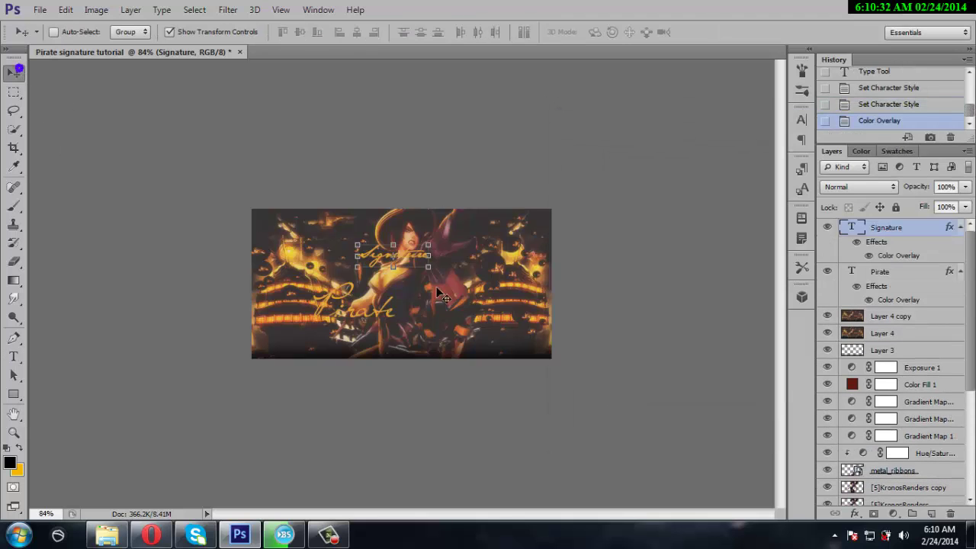
mouse_move(442, 296)
mouse_down()
mouse_move(416, 366)
mouse_move(426, 366)
mouse_up()
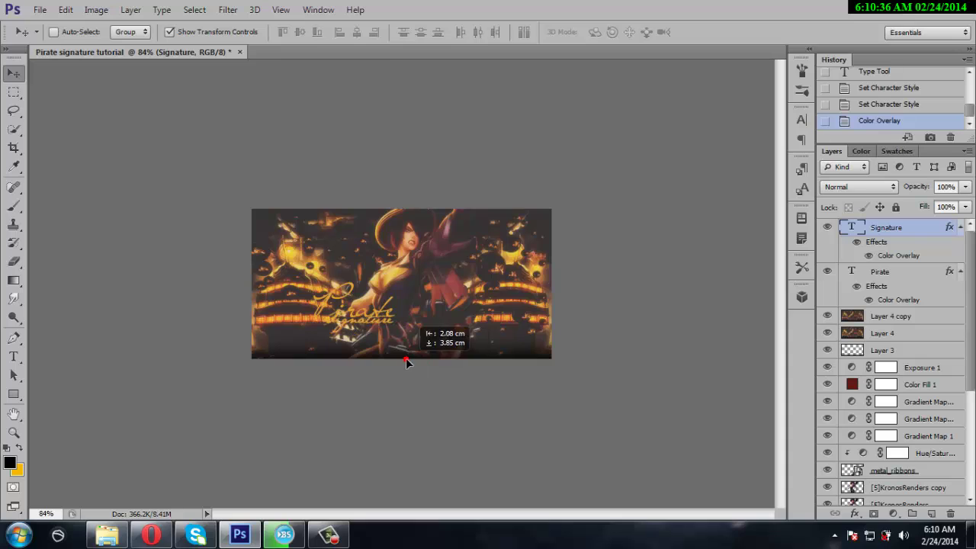
drag(424, 366, 408, 358)
Create a new top layer and fill it with the merged image via Apply Image
click(931, 513)
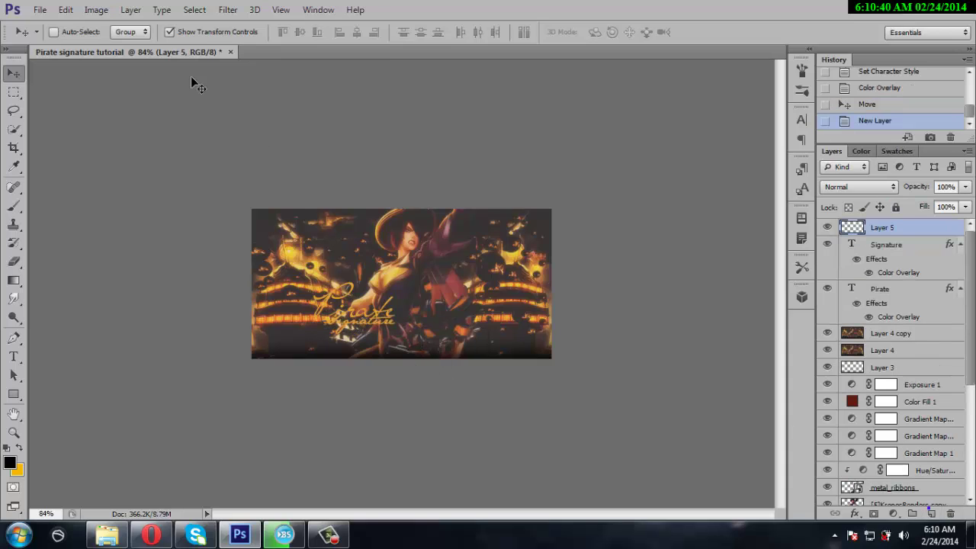
click(96, 9)
click(150, 213)
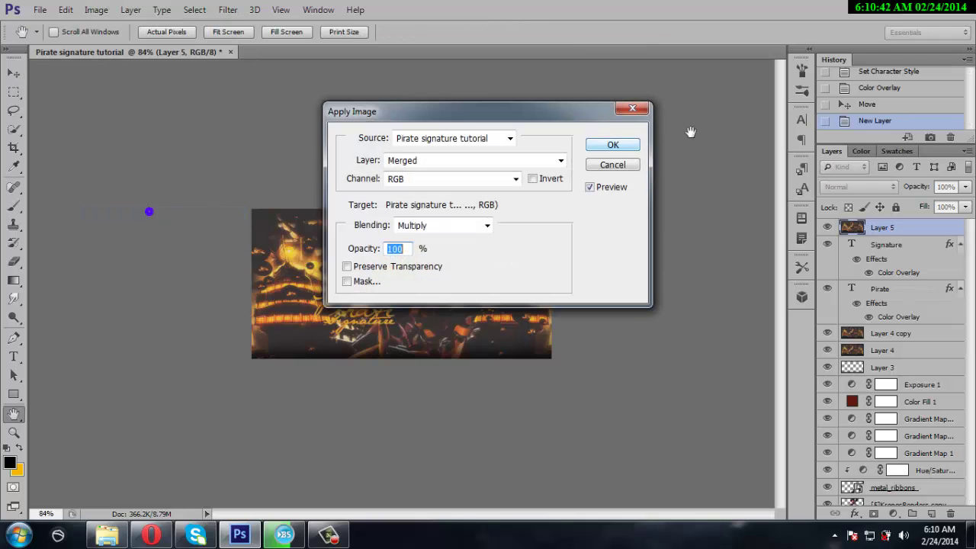
click(616, 144)
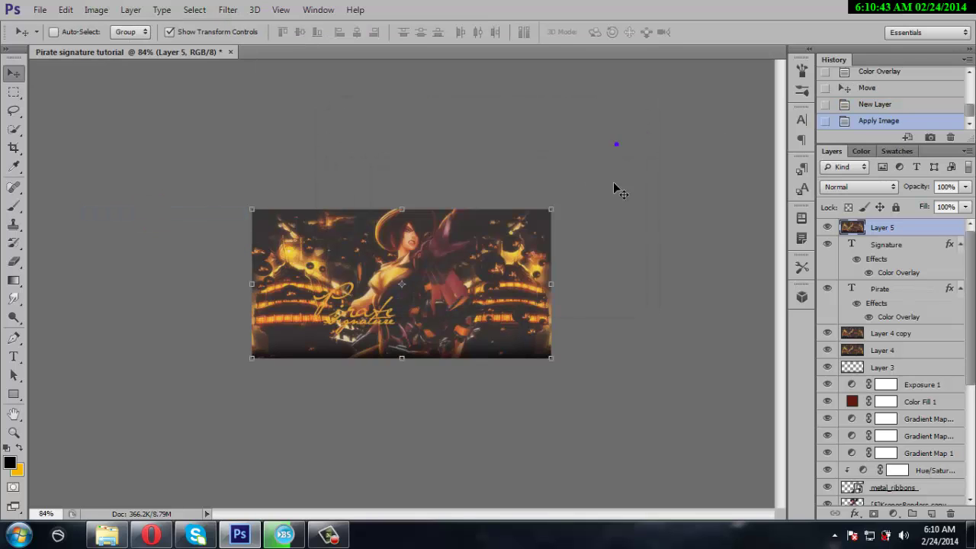
Give the merged layer a dark Inner Glow with choke 100 and size 1 px
right_click(890, 231)
click(633, 80)
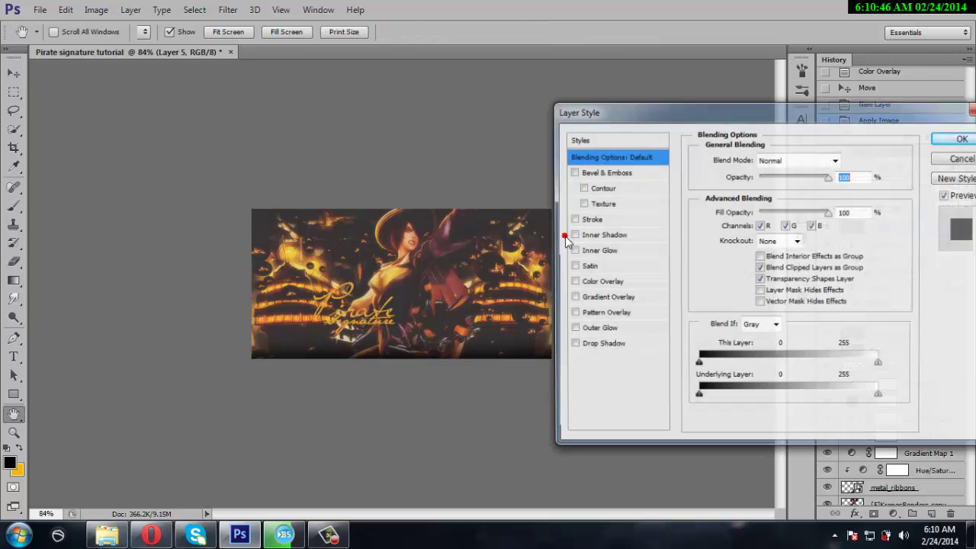
click(575, 250)
click(648, 251)
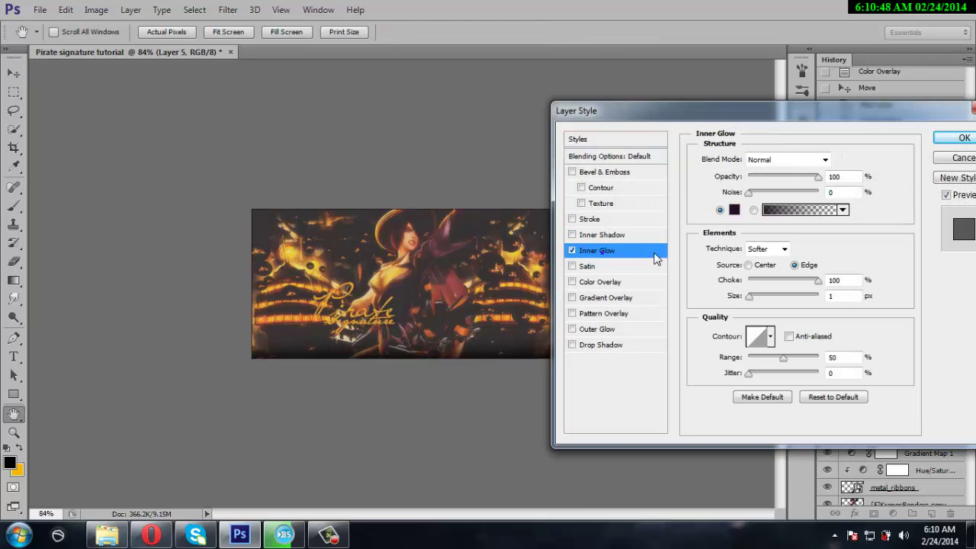
click(844, 209)
click(961, 138)
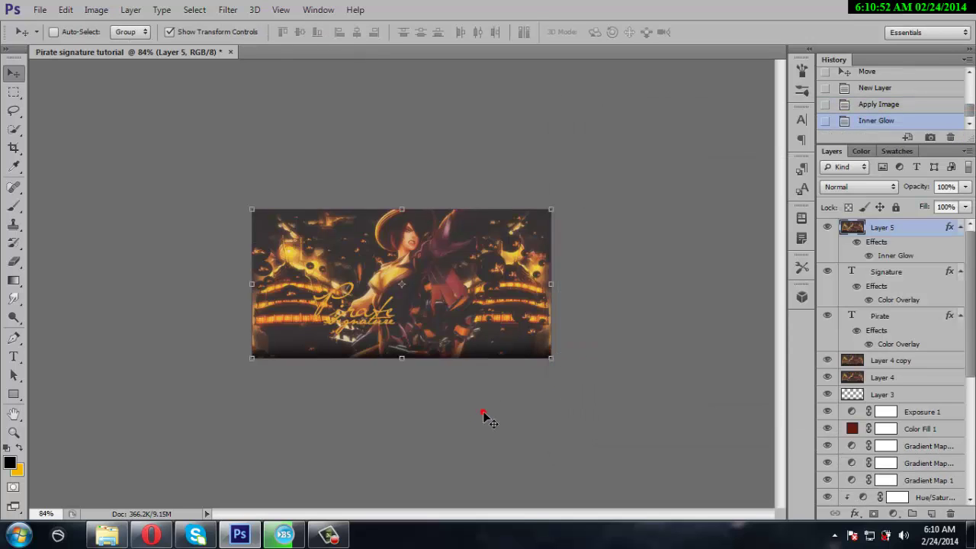
click(630, 361)
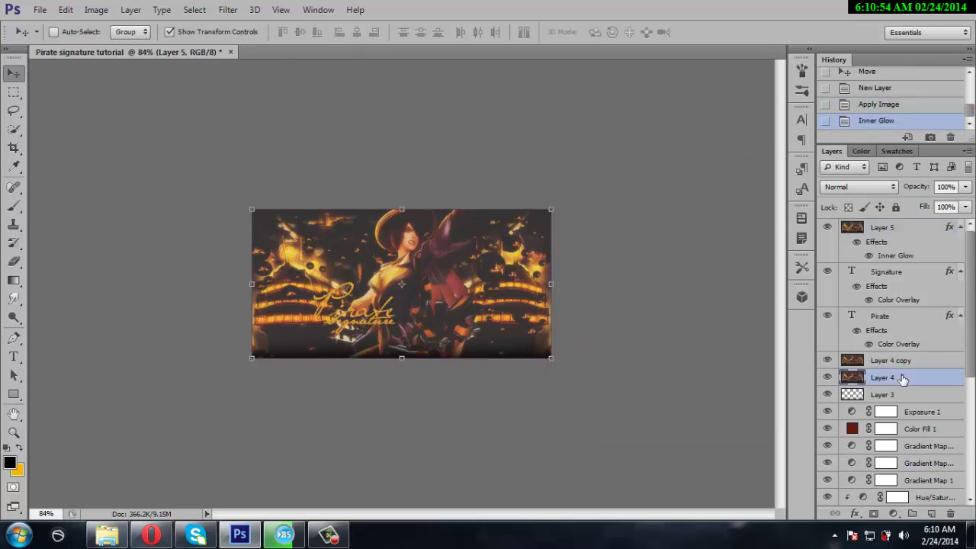